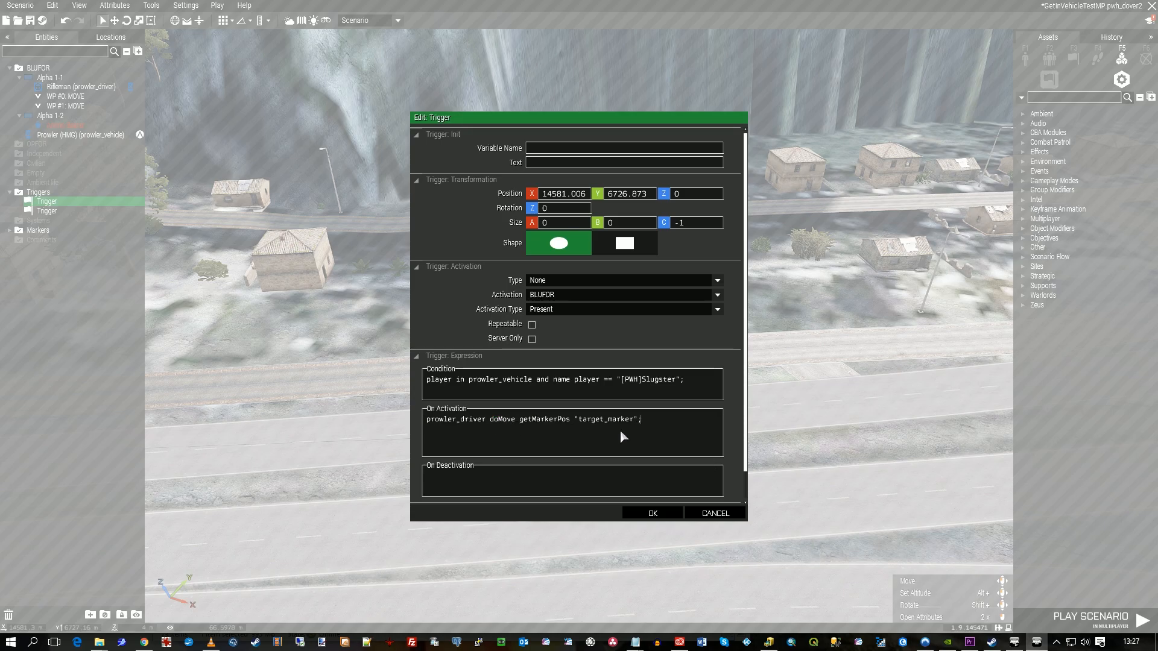
# - Close the trigger's attributes unchanged and place a crewed NATO Hunter GMG on the road just beyond the roundabout
pyautogui.click(705, 511)
pyautogui.moveTo(606, 484); pyautogui.dragTo(786, 453, button='right')
pyautogui.press('d')
pyautogui.press('w')
pyautogui.press('s')
pyautogui.press('a')
pyautogui.press('w')
pyautogui.press('z')
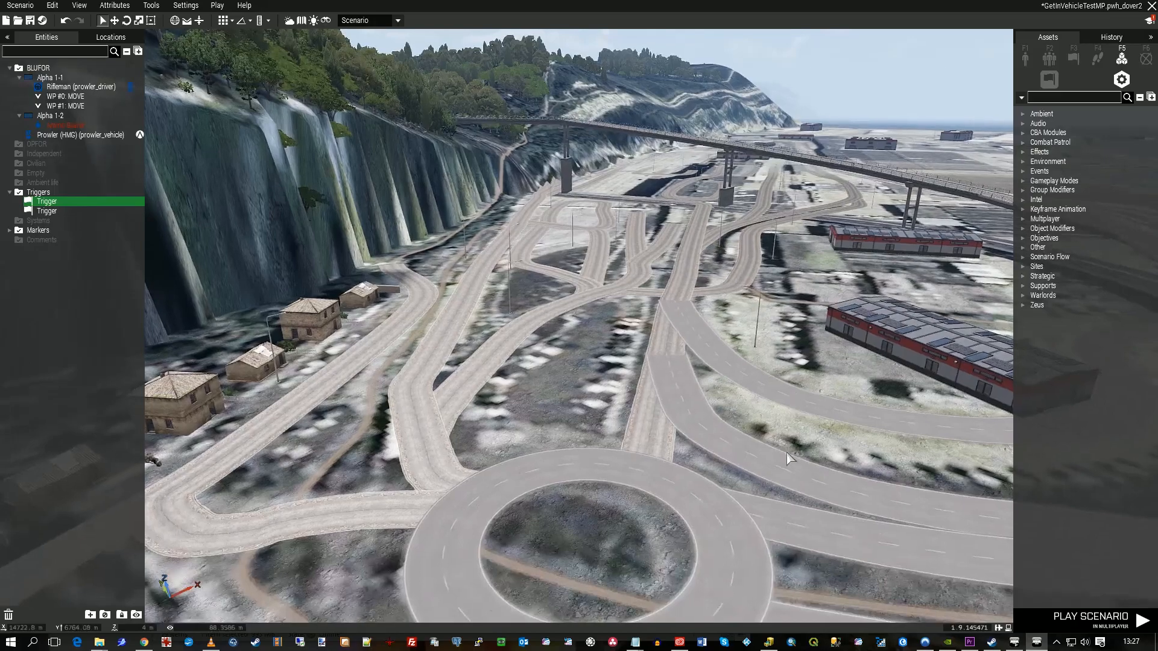
pyautogui.press('w')
pyautogui.click(1026, 58)
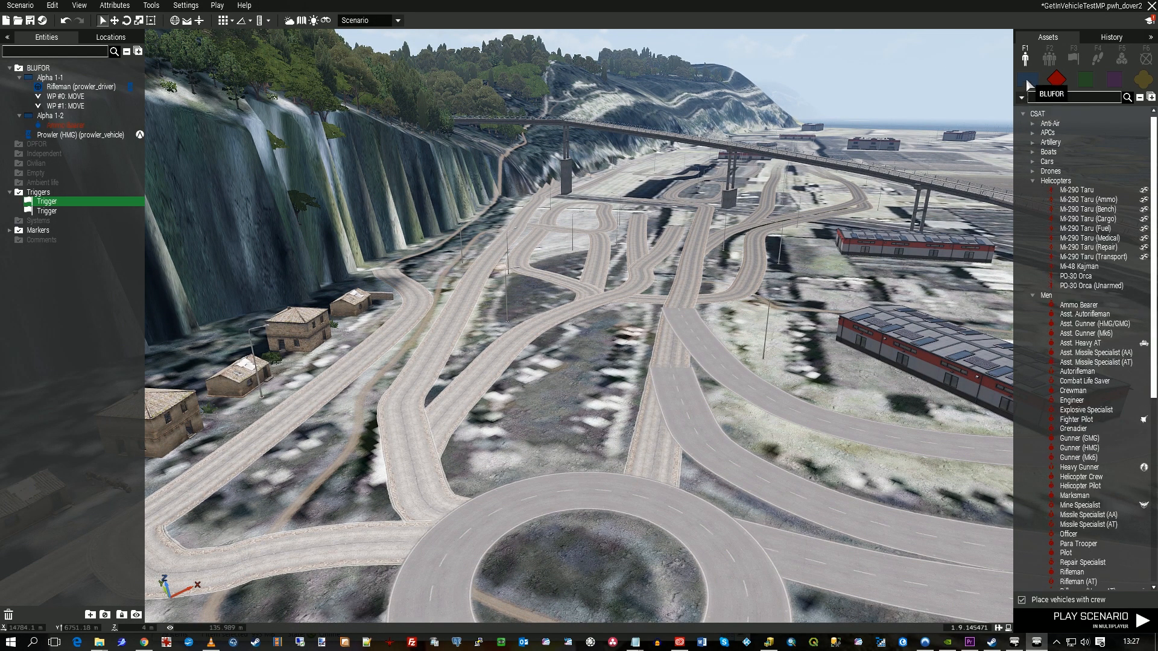
pyautogui.click(1028, 79)
pyautogui.click(1030, 219)
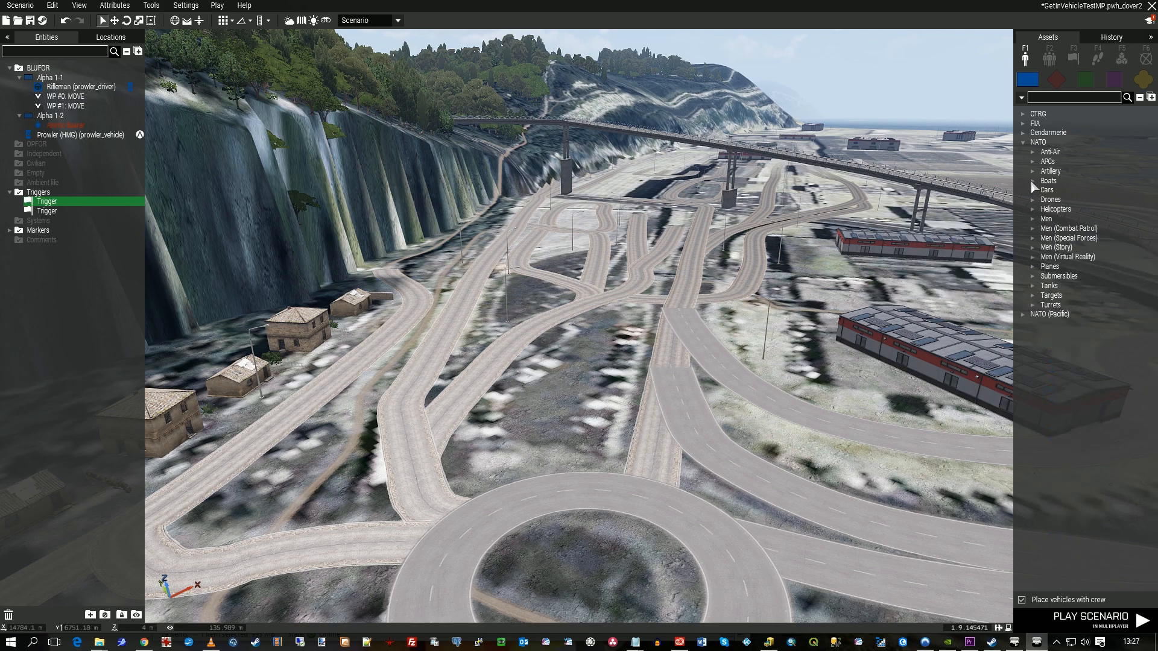
pyautogui.click(1031, 189)
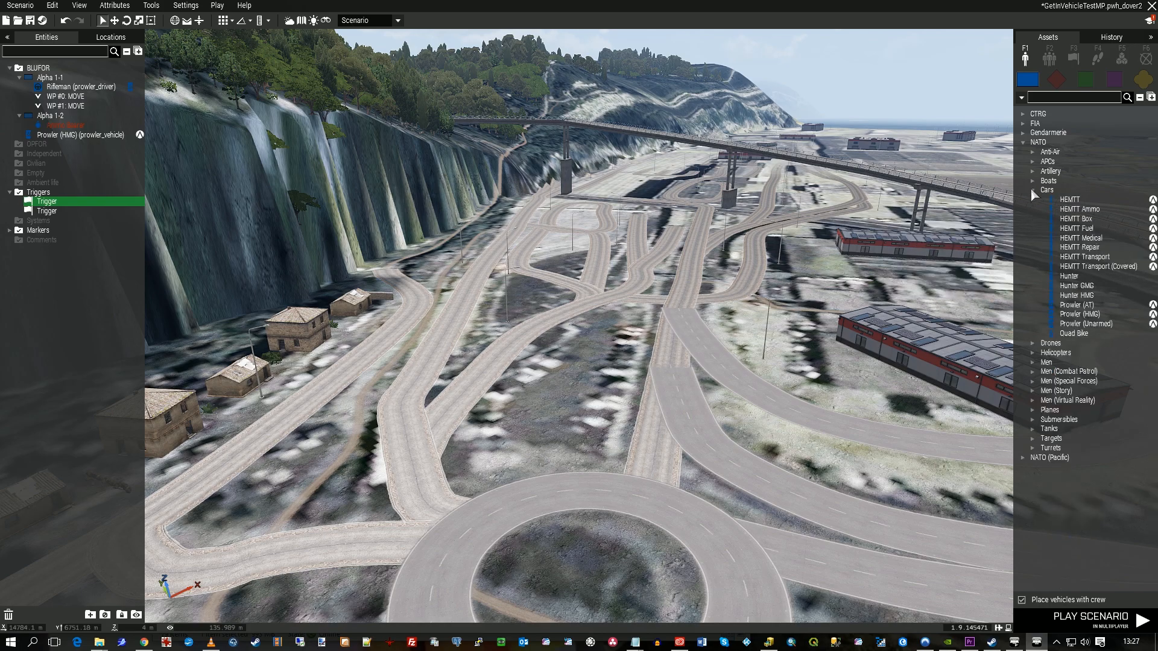
pyautogui.click(1077, 285)
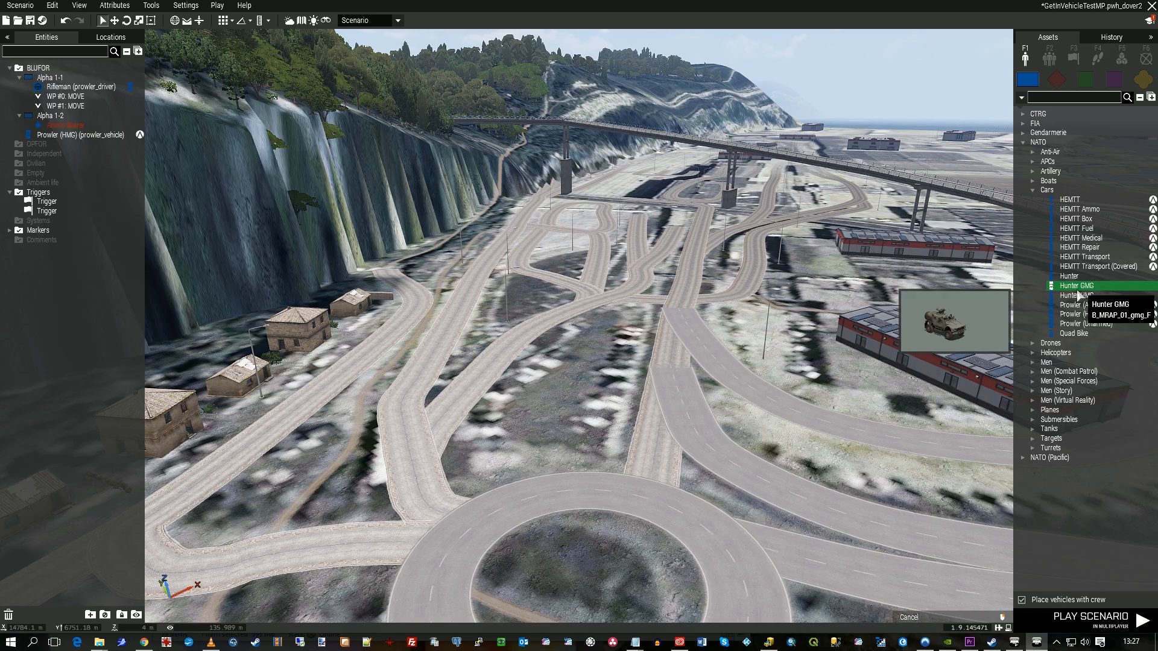
pyautogui.click(681, 307)
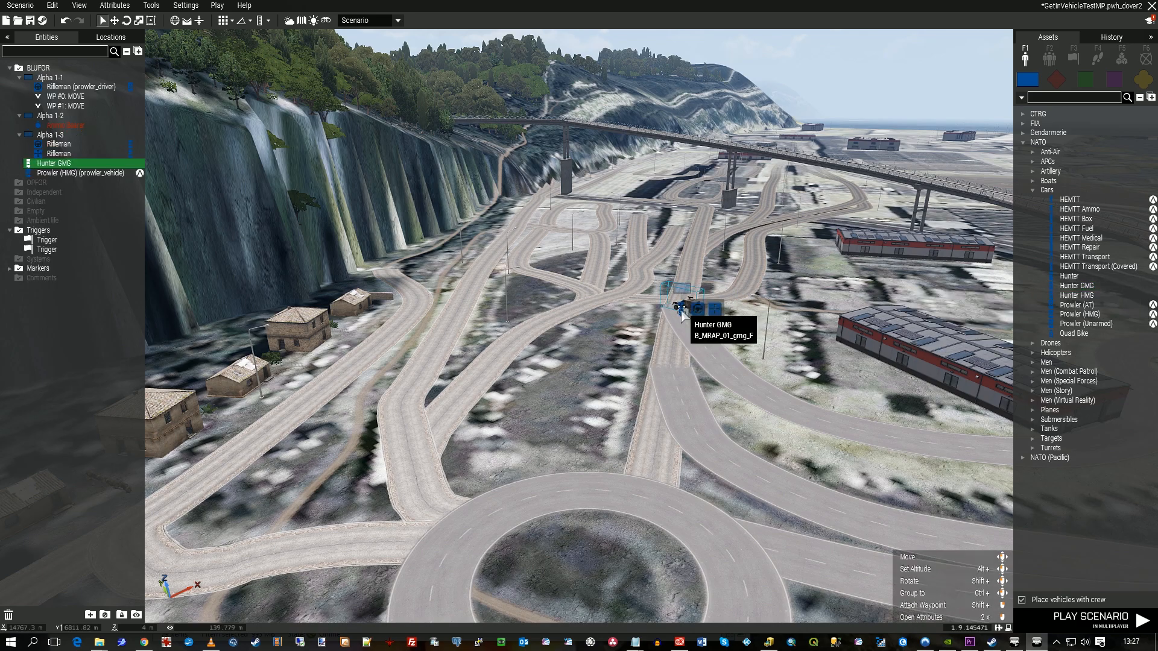
# - Give the Hunter GMG the variable name hunter1
pyautogui.doubleClick(684, 310)
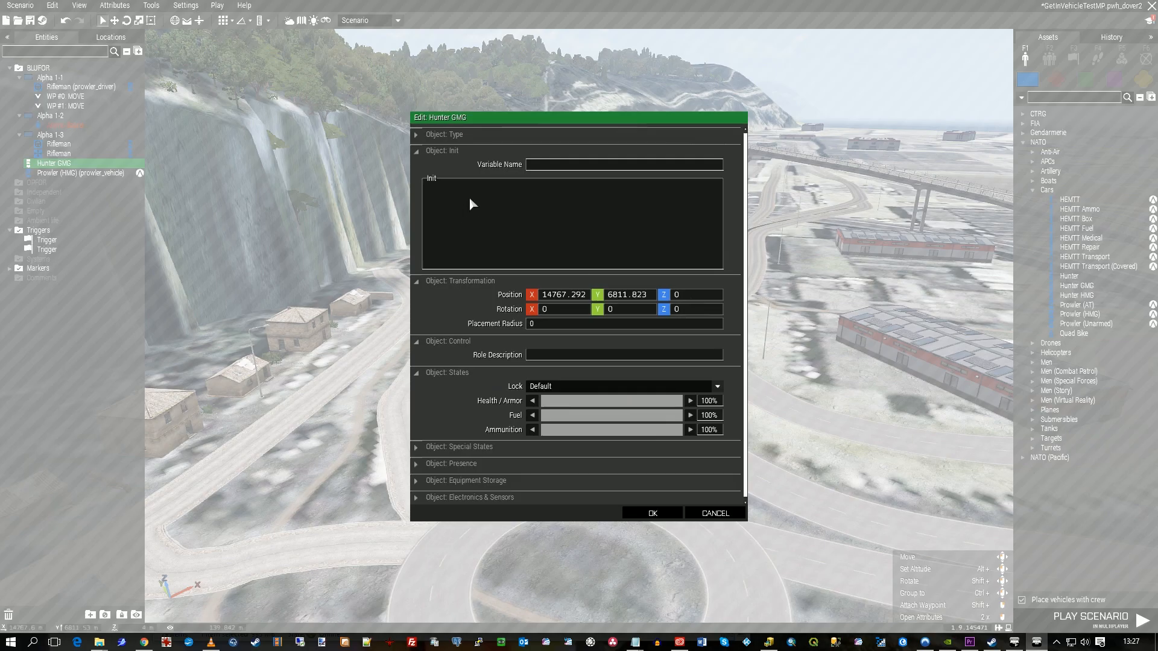
pyautogui.write('hunt')
pyautogui.click(670, 513)
# - Rotate the Hunter GMG to face along the road, away from the roundabout
pyautogui.scroll(-6, 711, 470)
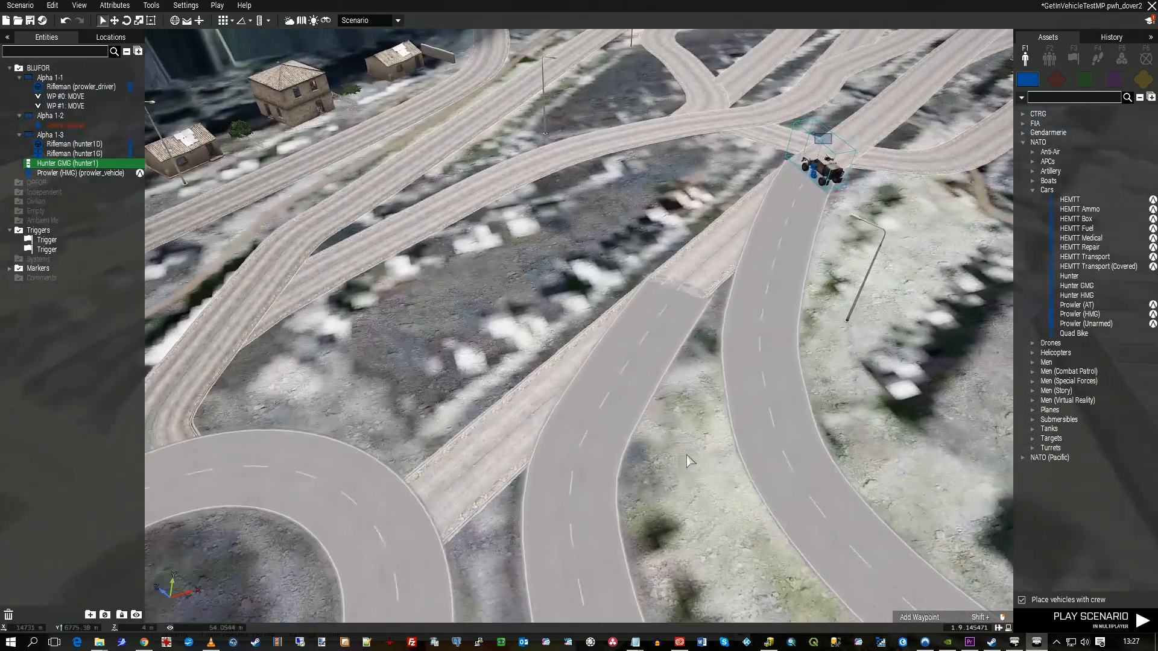
pyautogui.scroll(8, 688, 462)
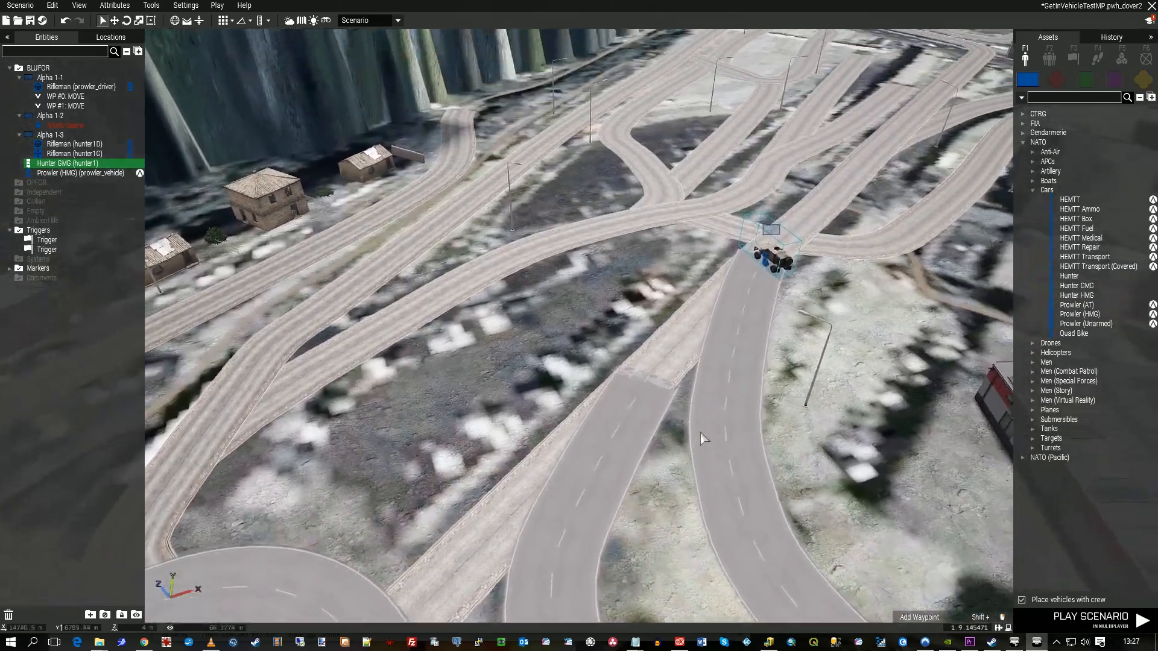
pyautogui.moveTo(700, 433); pyautogui.dragTo(766, 417, button='right')
pyautogui.press('s')
pyautogui.press('a')
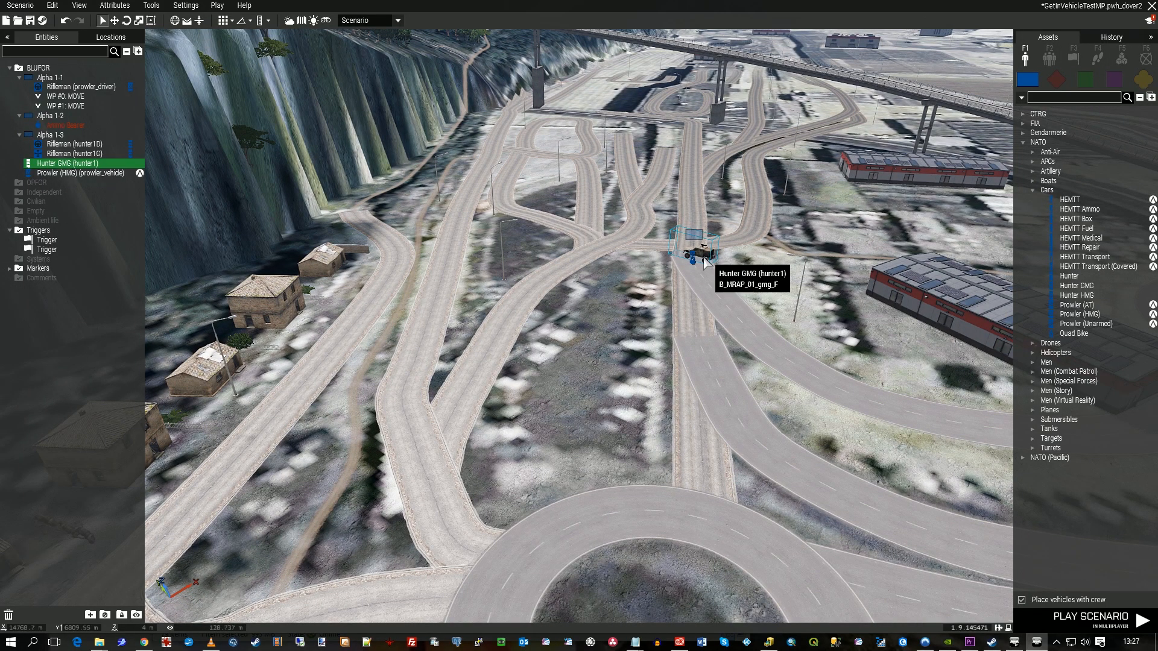
pyautogui.moveTo(687, 265)
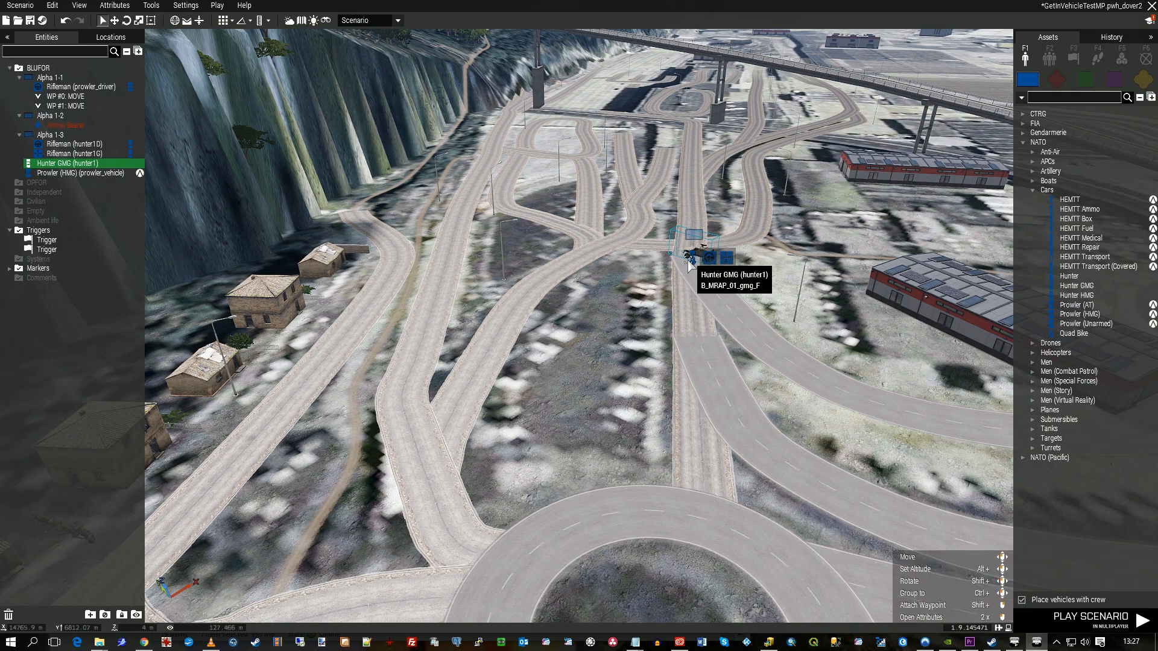
pyautogui.moveTo(696, 235)
pyautogui.keyDown('shift'); pyautogui.mouseDown()
pyautogui.moveTo(715, 225)
pyautogui.moveTo(697, 223)
pyautogui.mouseUp(); pyautogui.keyUp('shift')
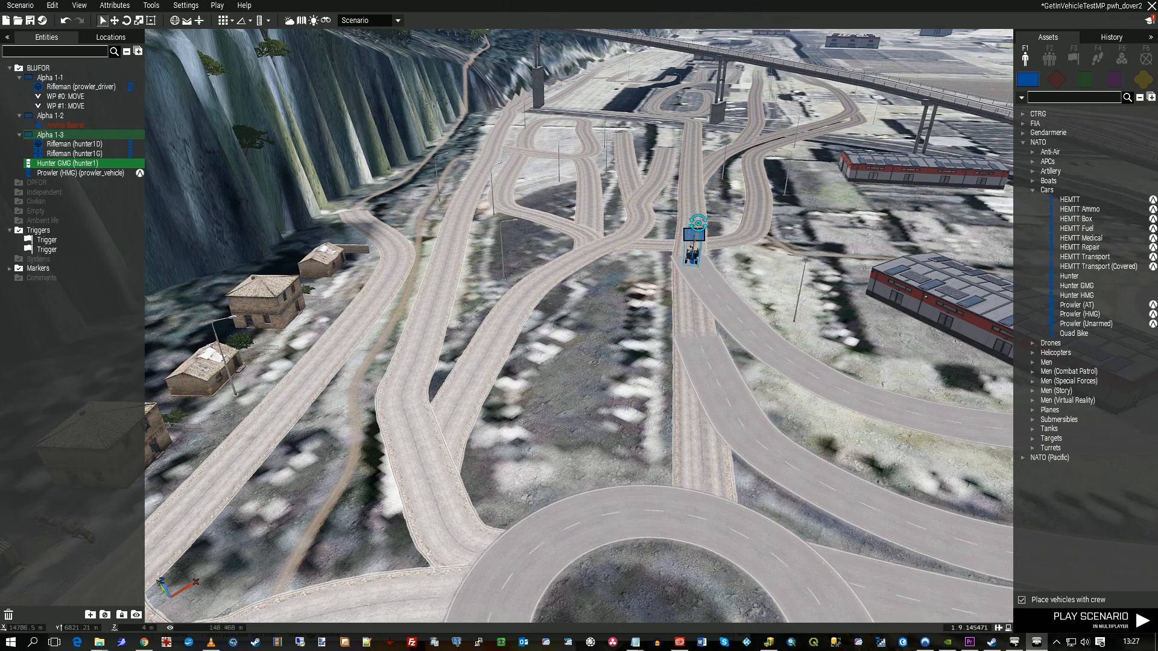
# - On the map, give the Hunter's group Alpha 1-3 three Move waypoints forming a loop through the roads northeast of it
pyautogui.press('z')
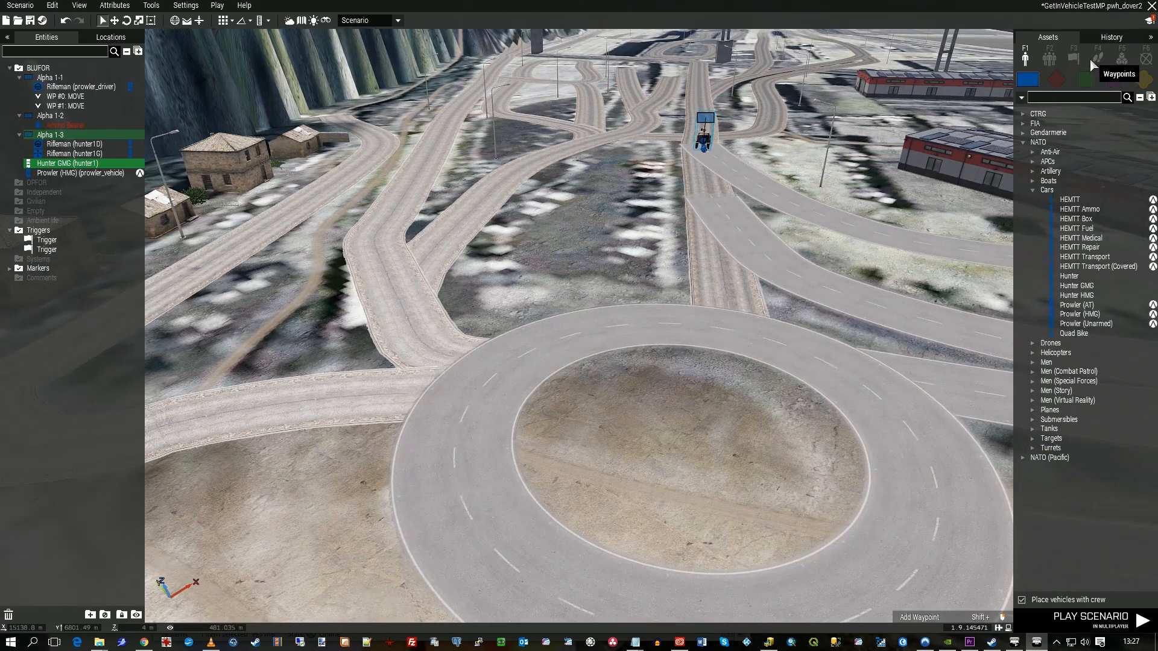
pyautogui.click(1090, 59)
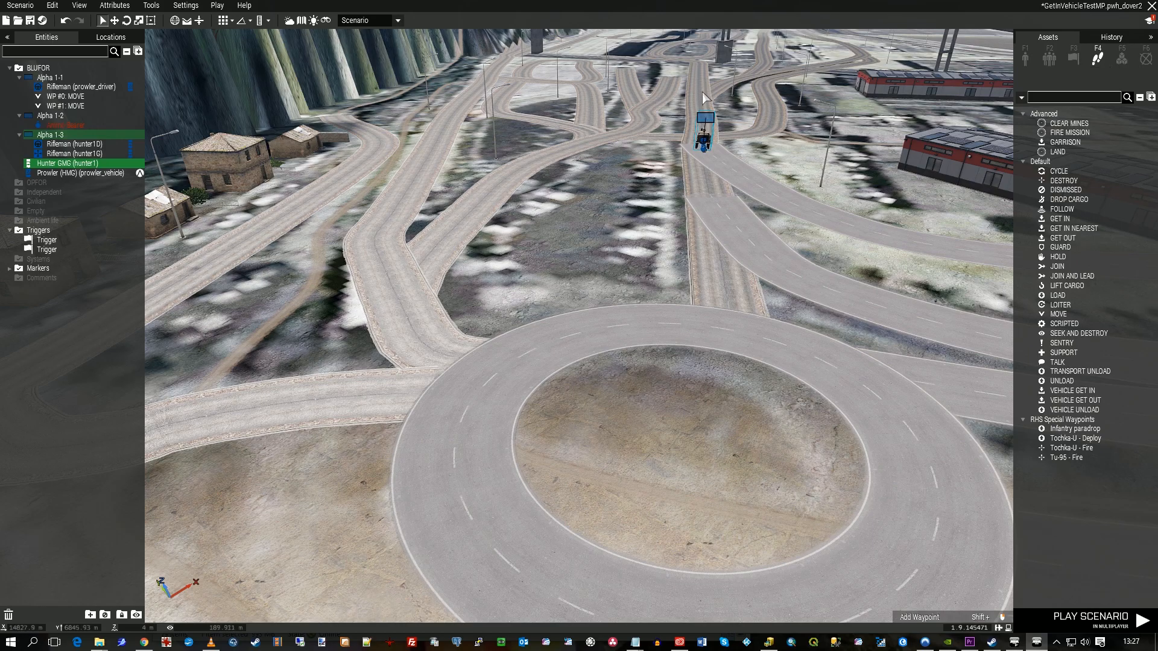
pyautogui.scroll(5, 763, 119)
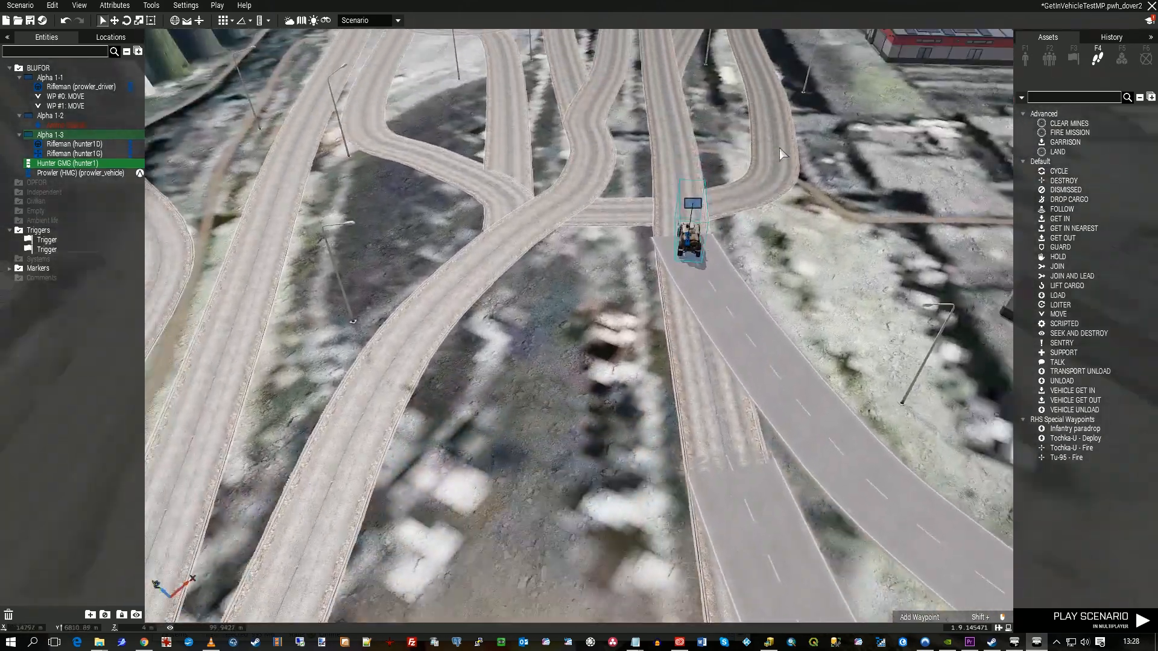
pyautogui.press('m')
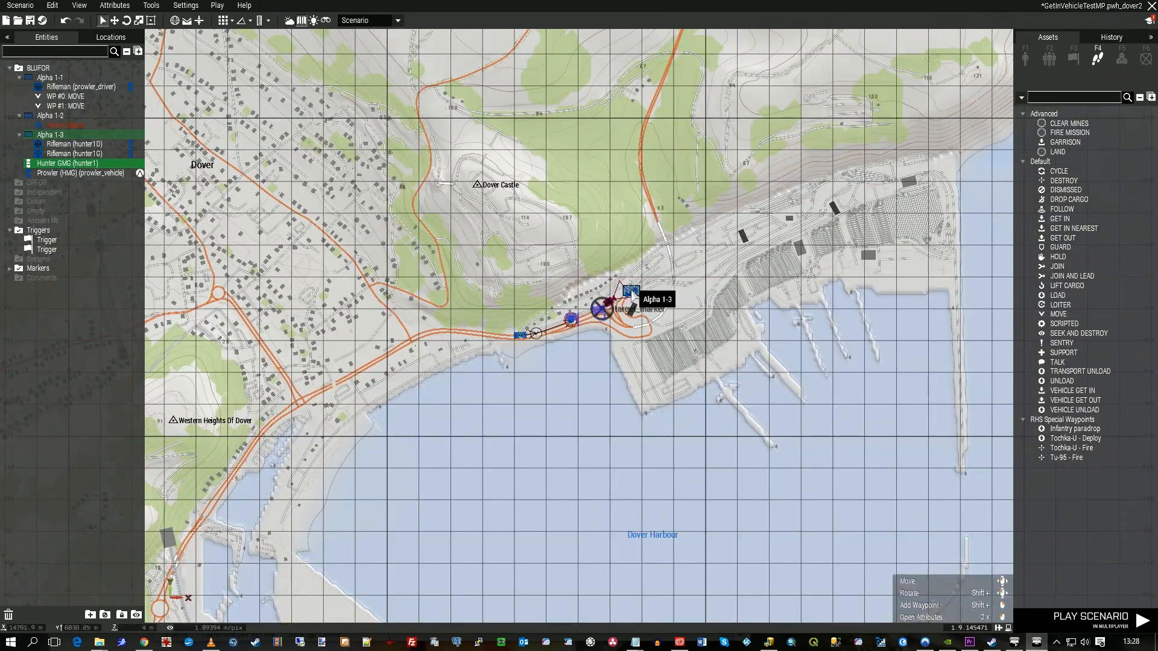
pyautogui.scroll(5, 629, 290)
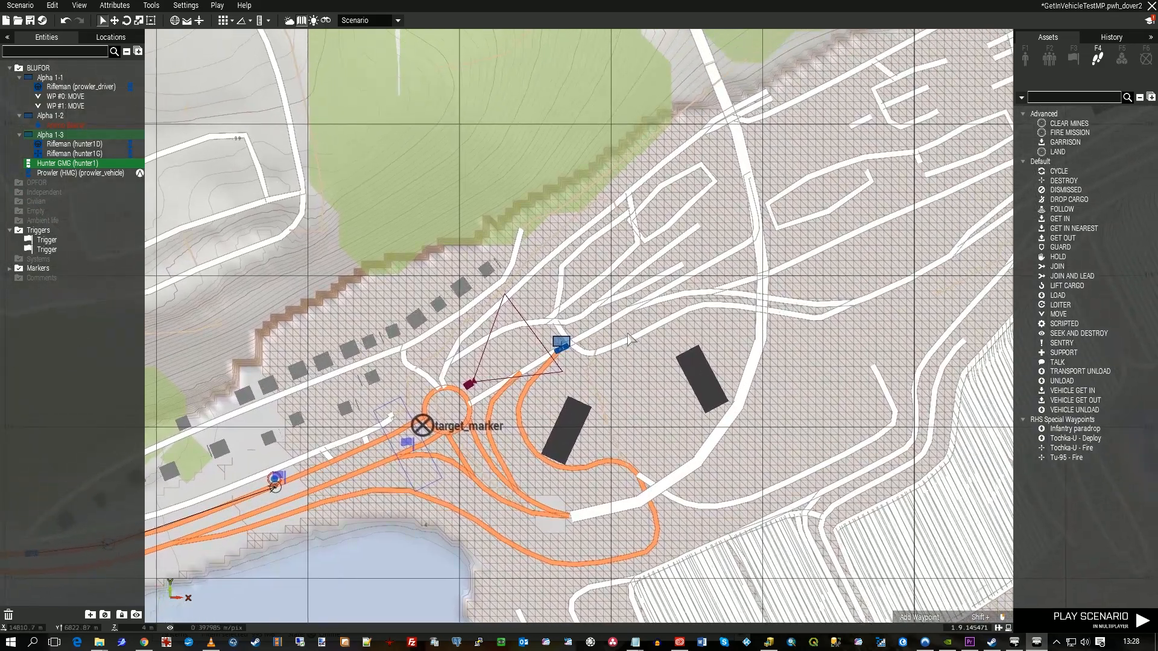
pyautogui.scroll(3, 628, 339)
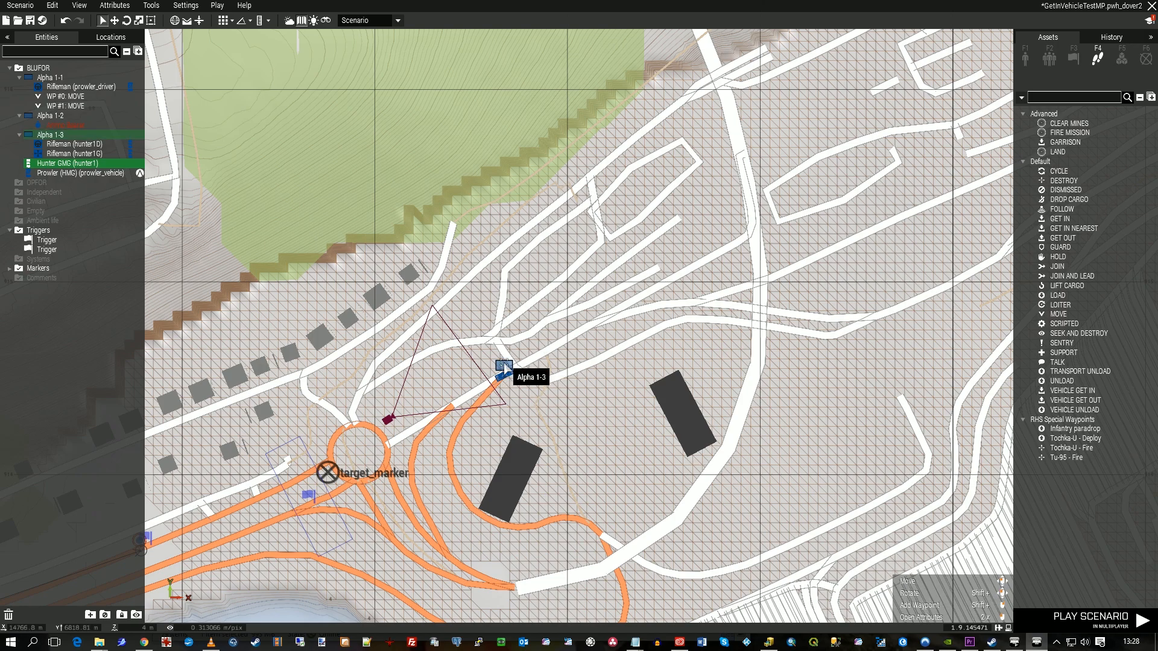
pyautogui.click(1058, 314)
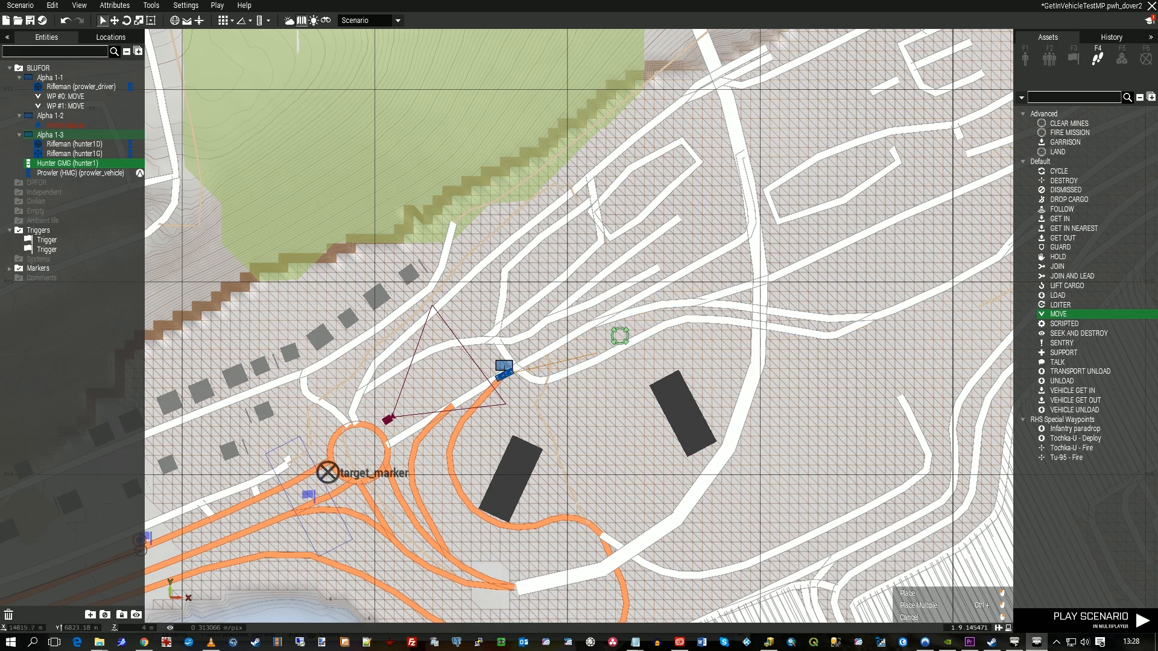
pyautogui.click(739, 240)
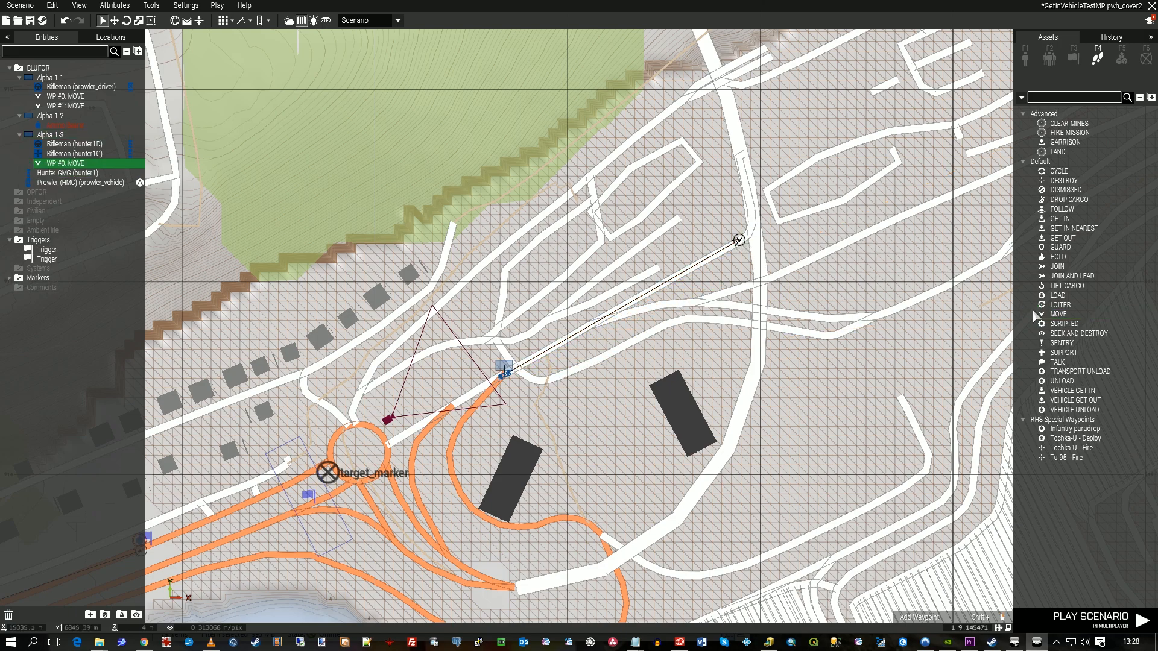
pyautogui.click(1057, 314)
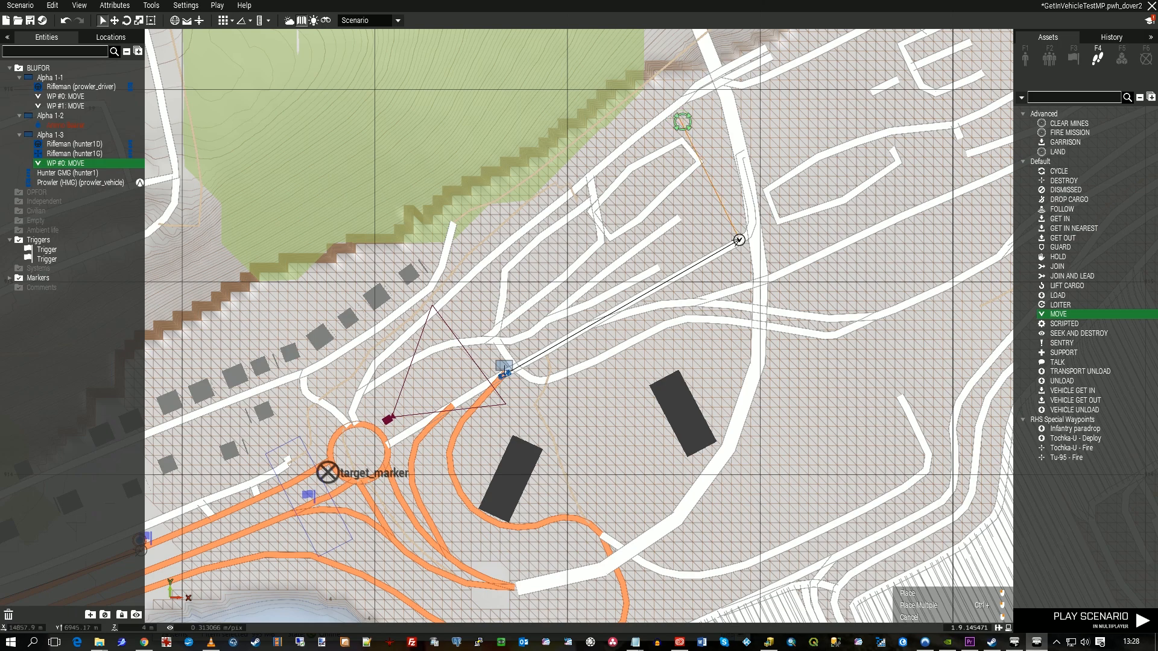
pyautogui.click(683, 126)
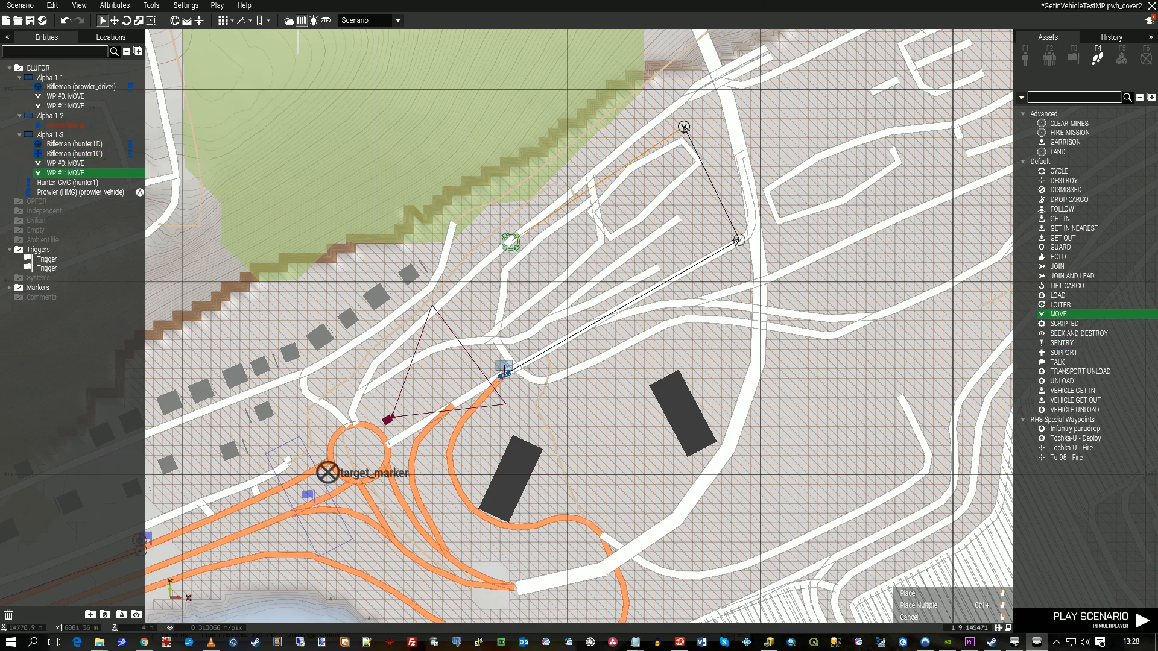
pyautogui.click(472, 276)
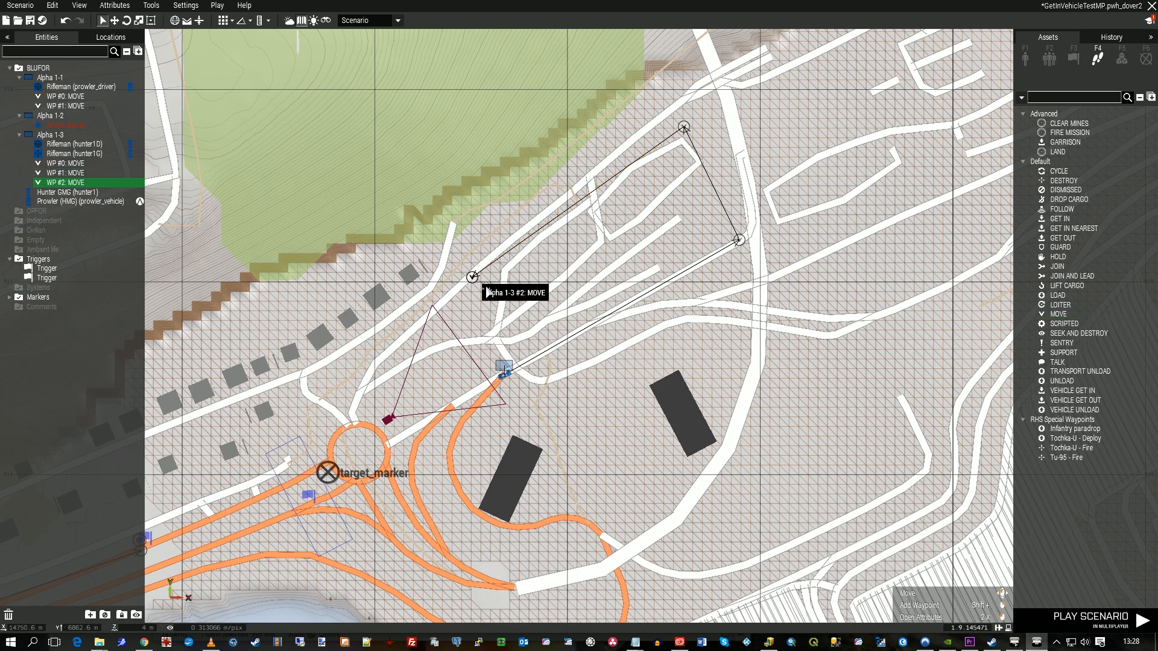
# - Close Alpha 1-3's patrol loop with a Cycle waypoint at the Hunter GMG and return to the 3D view
pyautogui.click(1059, 171)
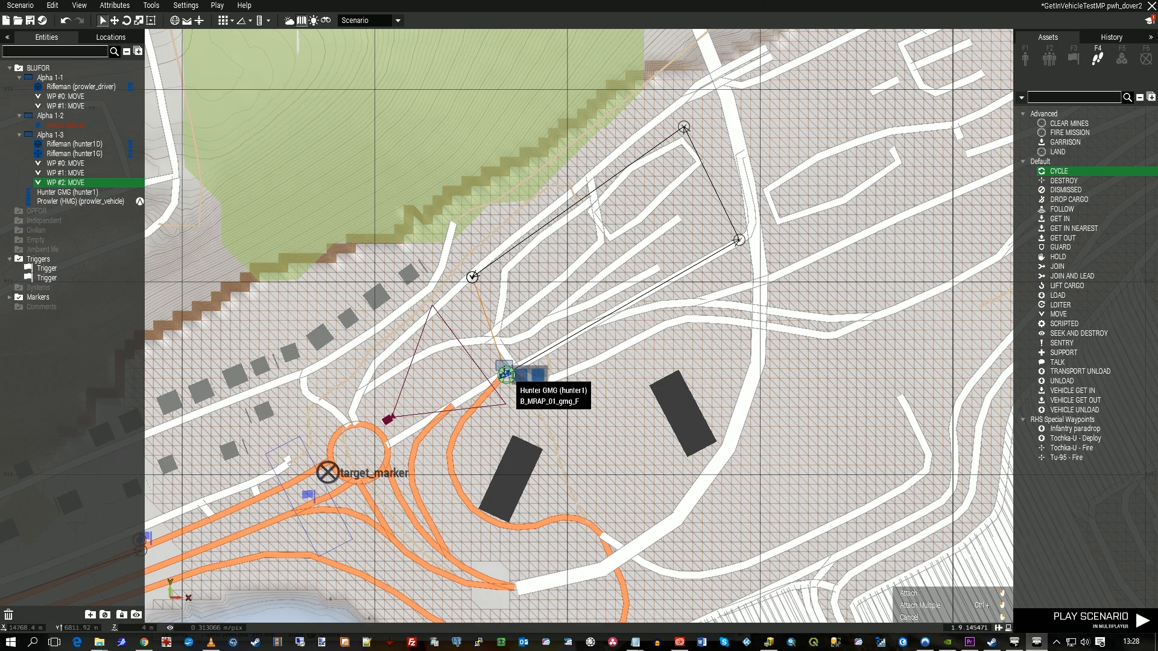
pyautogui.click(503, 368)
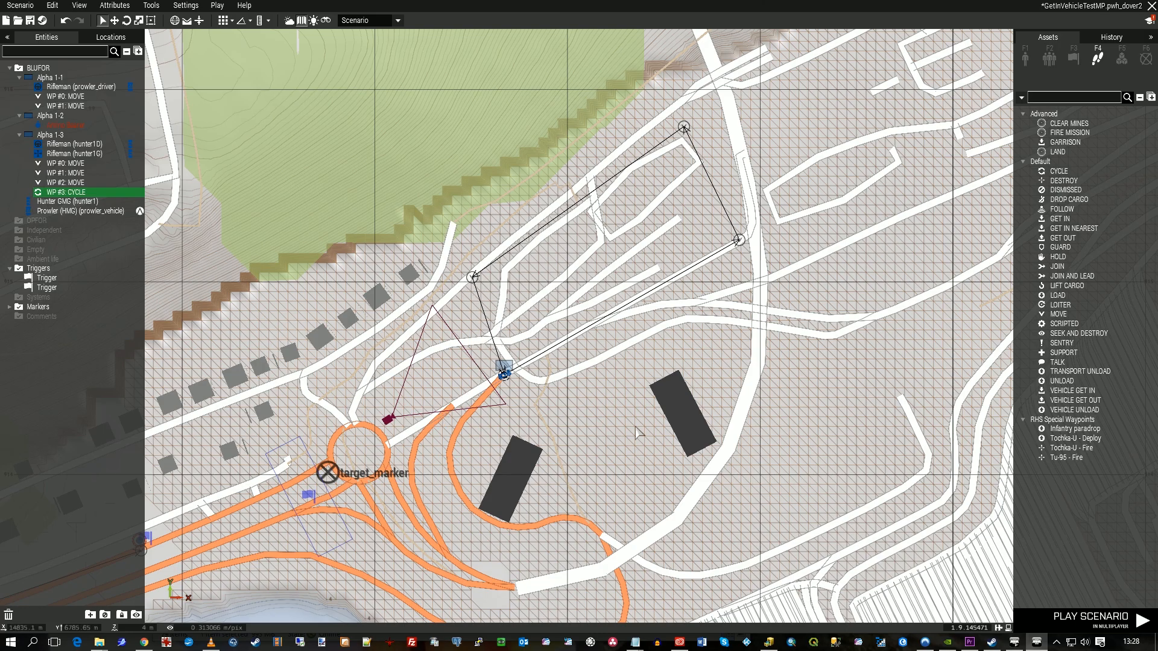
pyautogui.press('m')
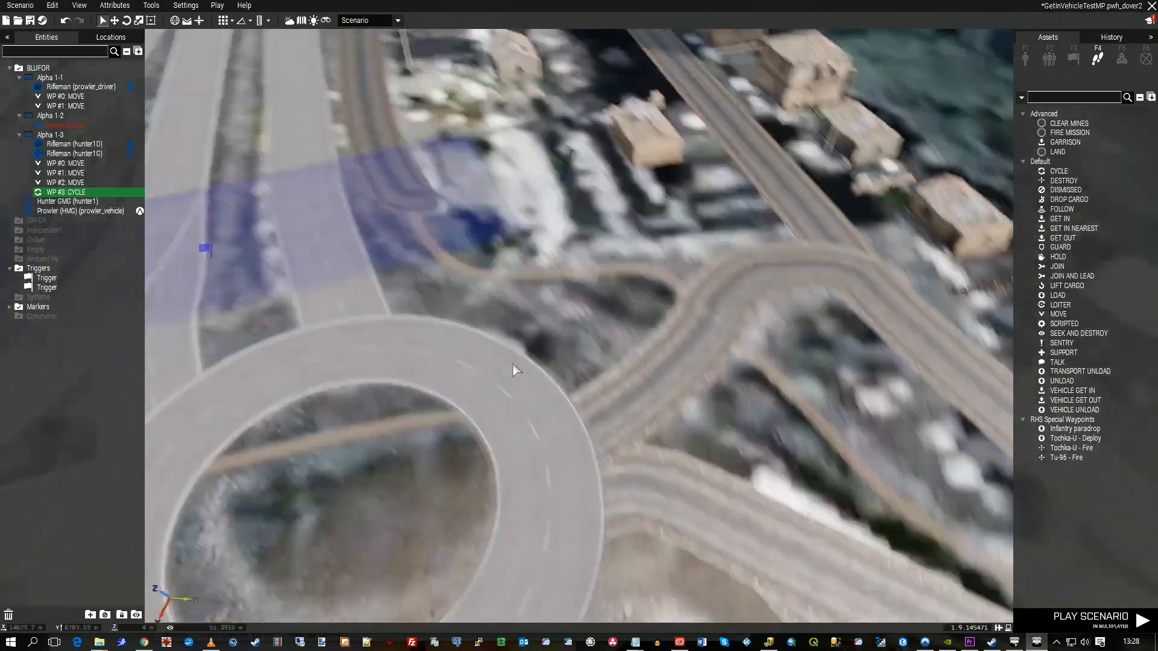
# - Examine the Prowler, its route along the road, and the soldier and trigger standing beside the road
pyautogui.press('w')
pyautogui.moveTo(512, 365); pyautogui.dragTo(585, 335, button='right')
pyautogui.press('w')
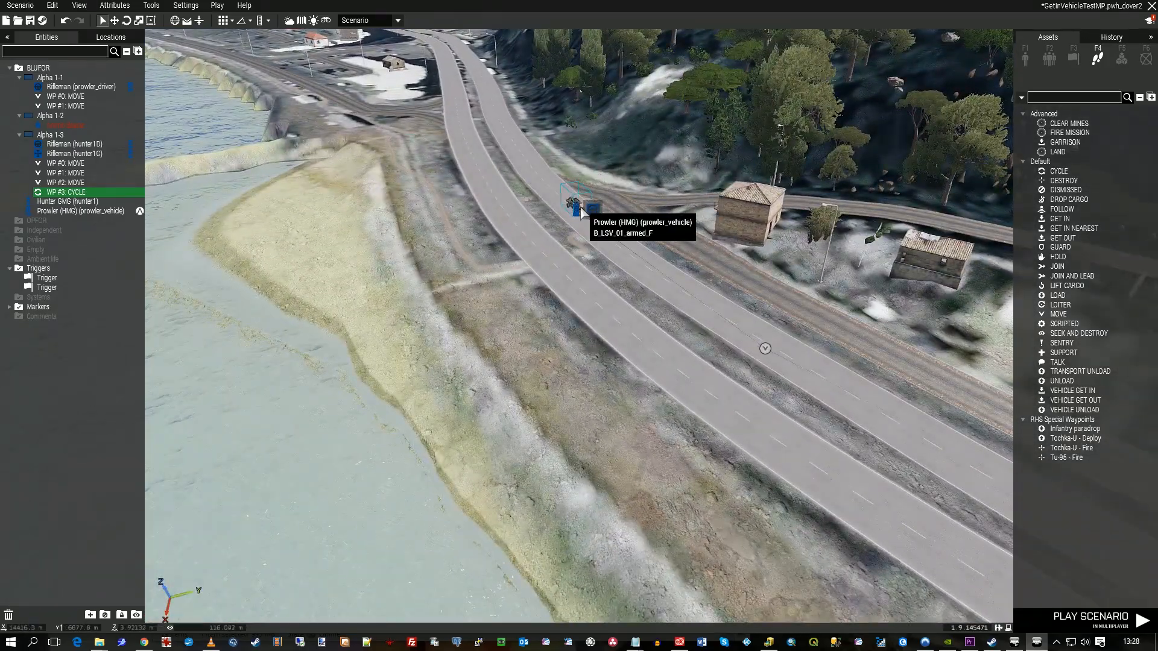
pyautogui.moveTo(578, 184); pyautogui.dragTo(579, 201, button='right')
pyautogui.press('z')
pyautogui.press('w')
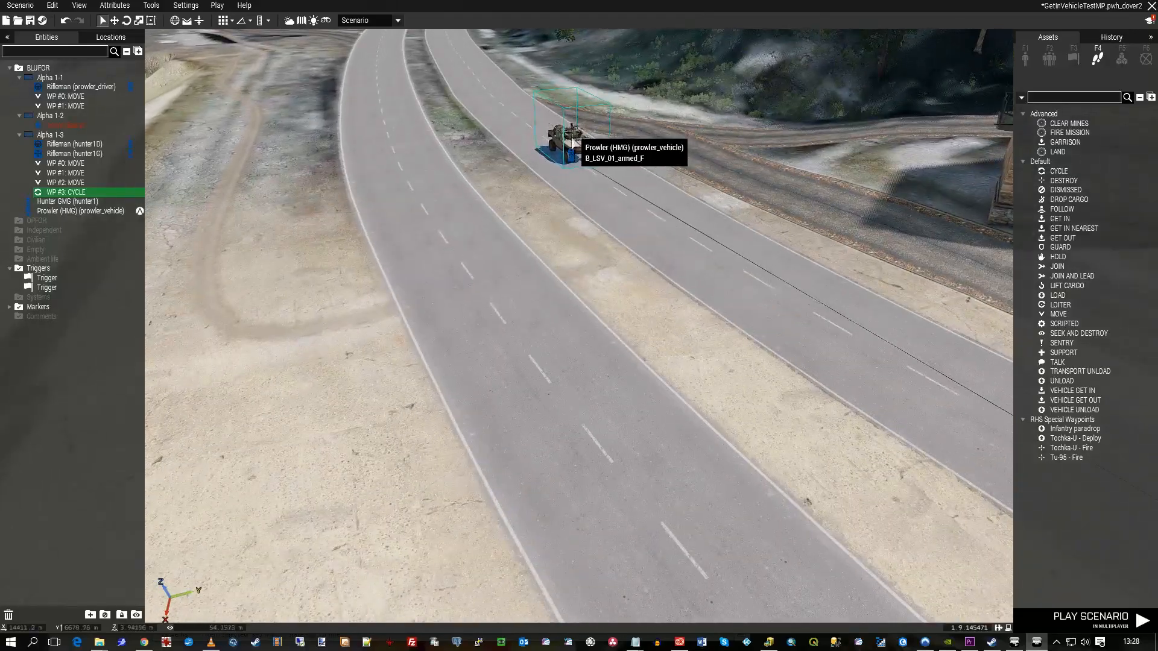
pyautogui.moveTo(572, 143); pyautogui.dragTo(930, 238, button='right')
pyautogui.press('w')
pyautogui.press('w')
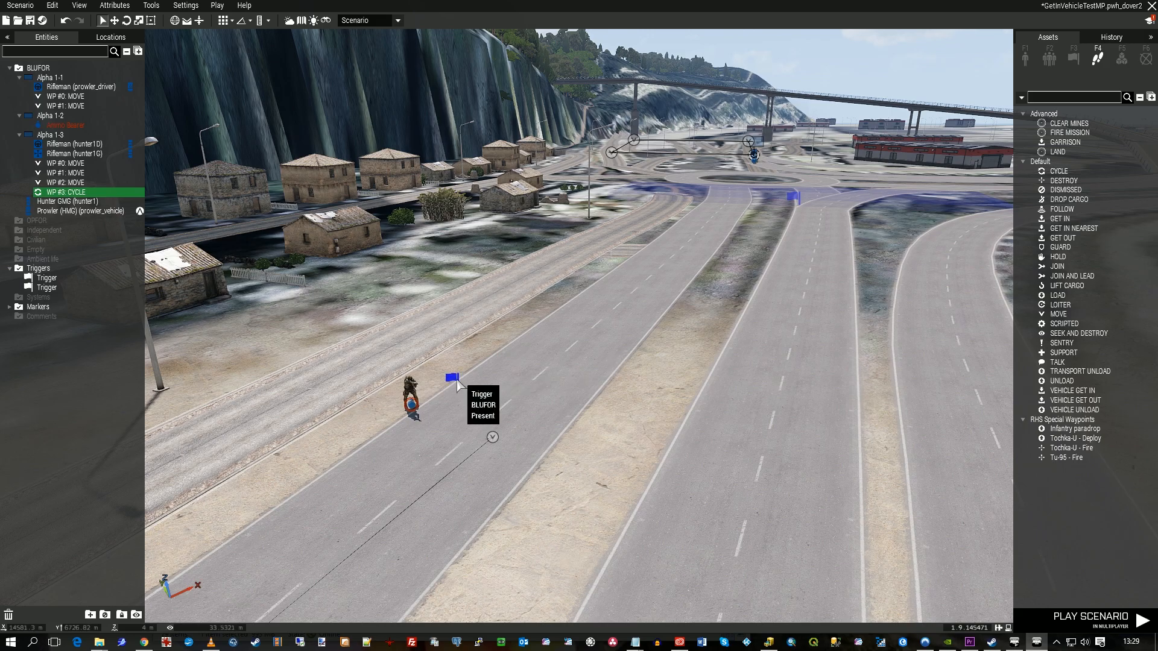
pyautogui.press('d')
pyautogui.moveTo(591, 399); pyautogui.dragTo(507, 417, button='right')
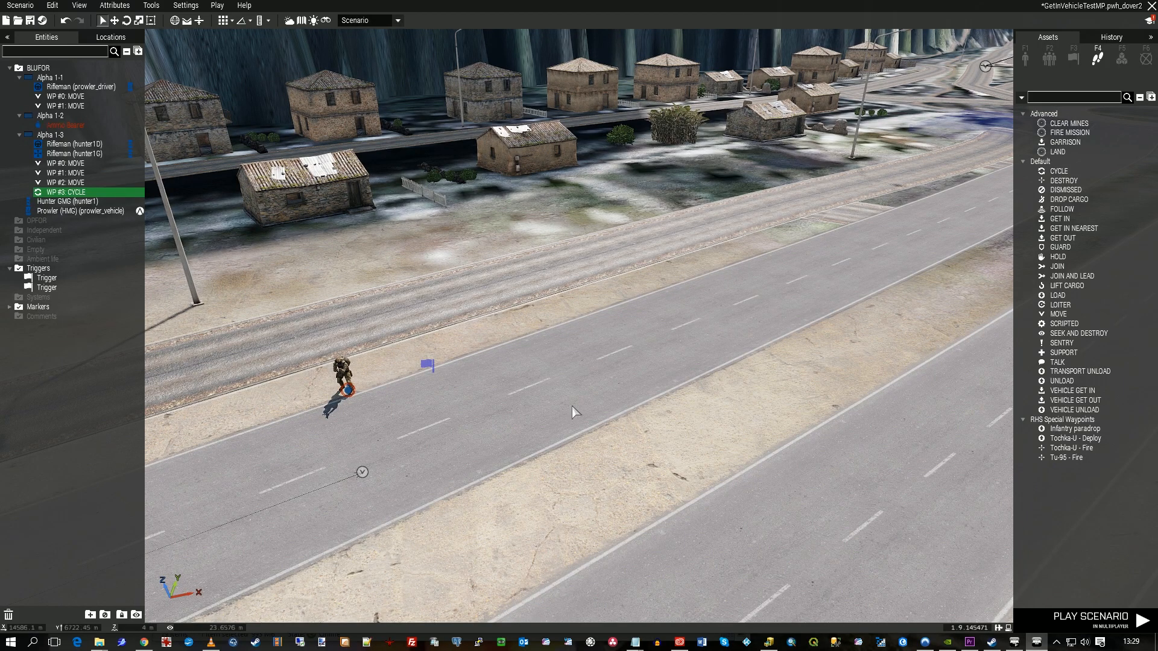
pyautogui.moveTo(564, 398); pyautogui.dragTo(531, 436, button='right')
pyautogui.press('w')
pyautogui.doubleClick(510, 293)
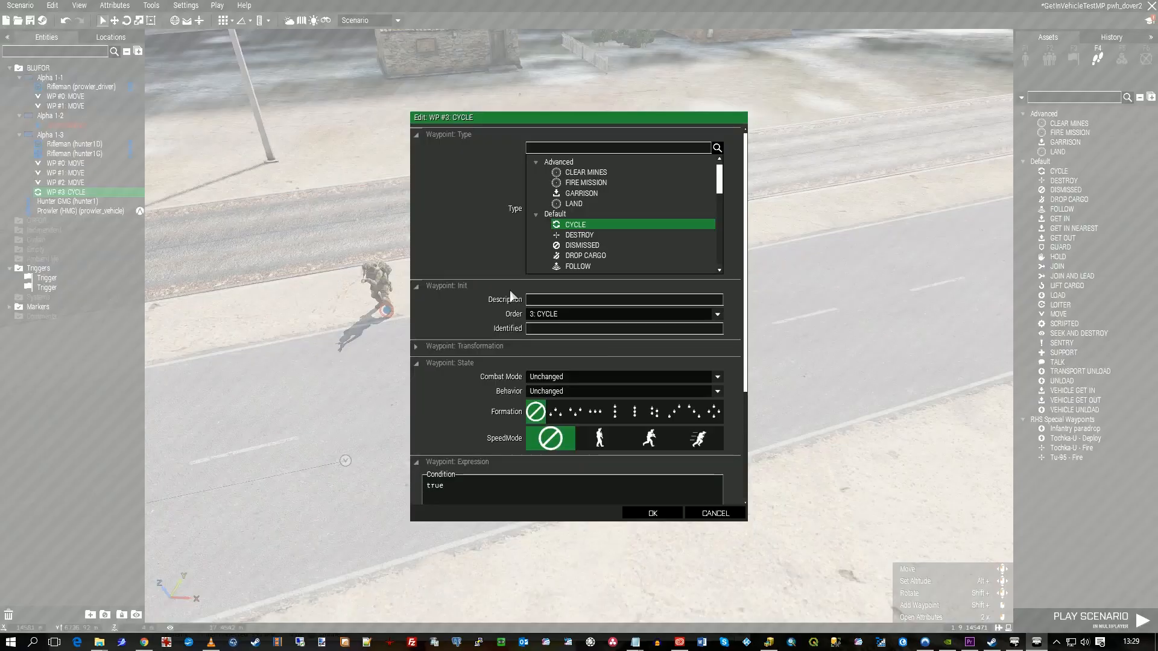
pyautogui.scroll(-2, 592, 409)
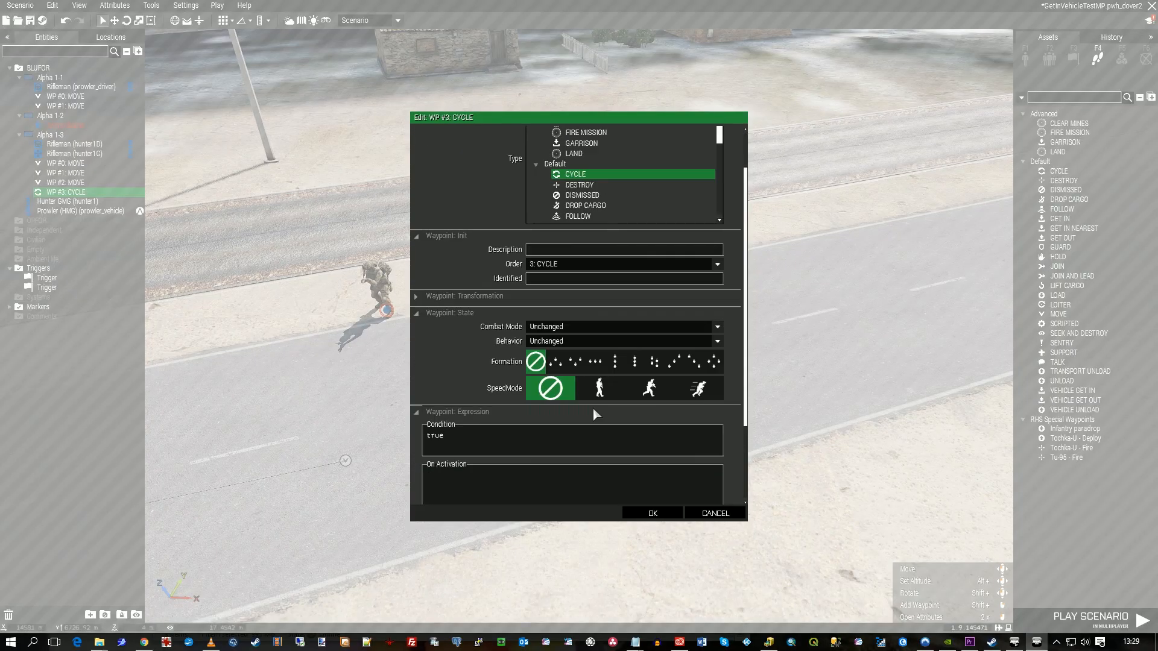
pyautogui.click(727, 512)
# - Change the roadside trigger's On Activation code to "prowler_driver doMove position hunter1;"
pyautogui.click(510, 292)
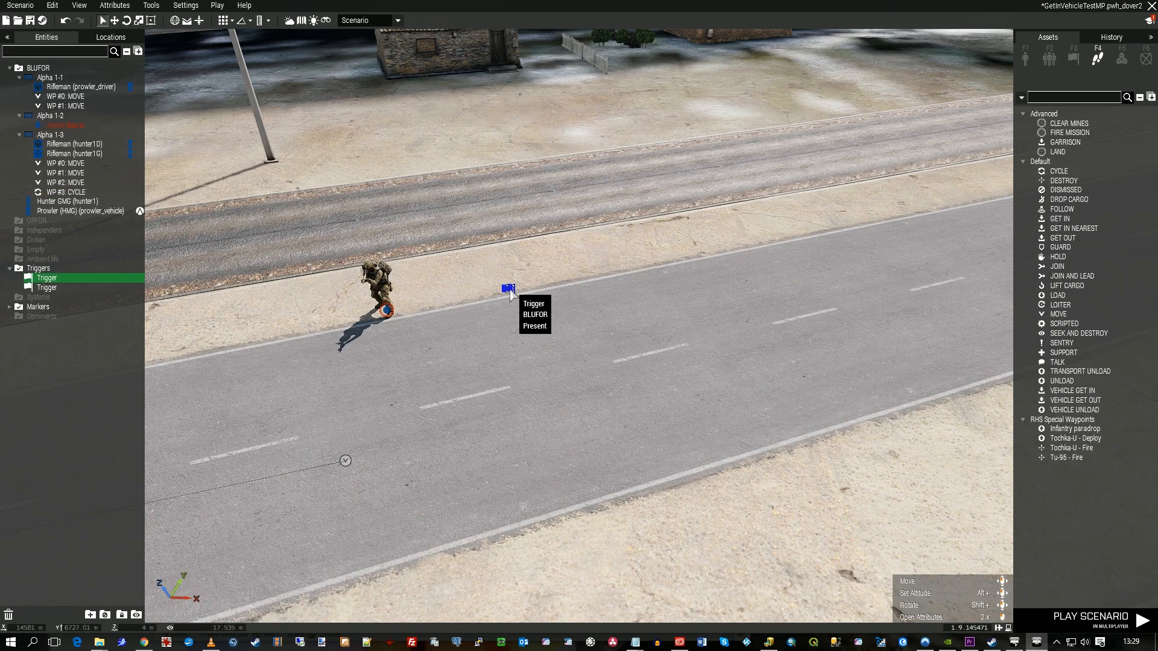
pyautogui.doubleClick(510, 293)
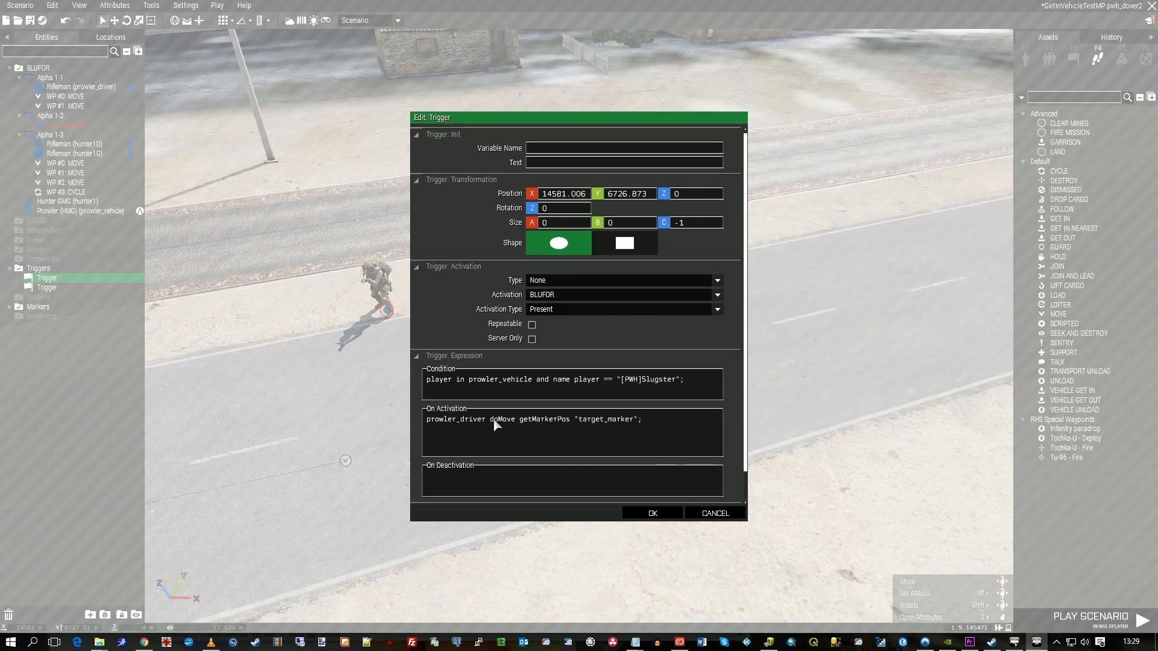
pyautogui.moveTo(519, 420); pyautogui.dragTo(638, 419)
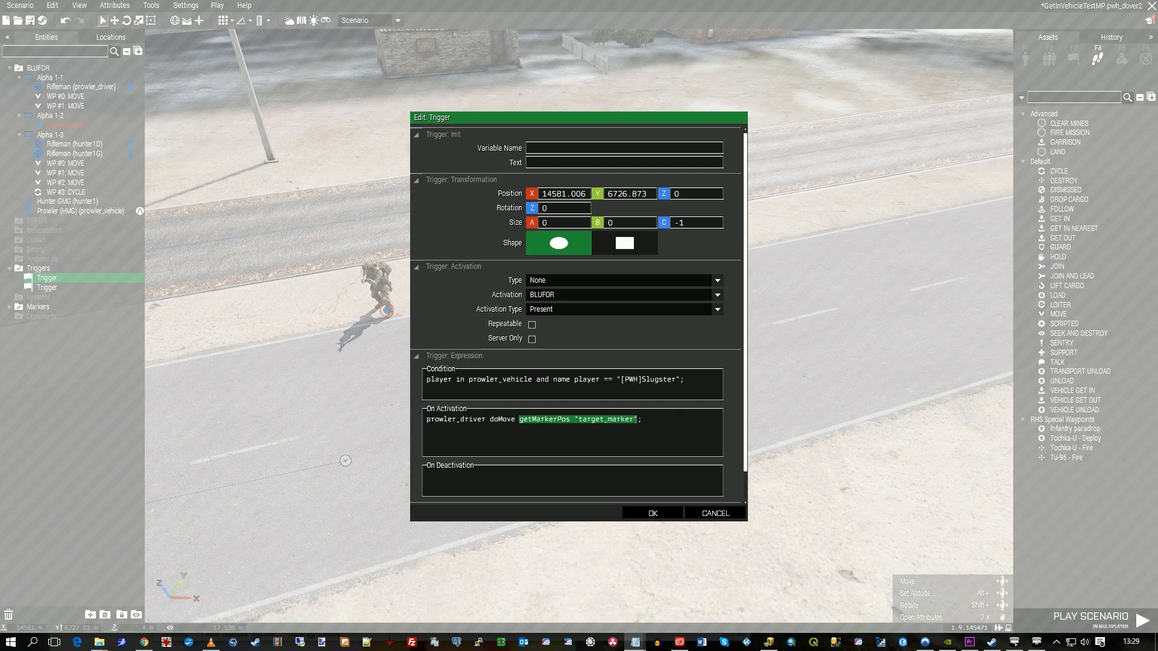
pyautogui.click(551, 420)
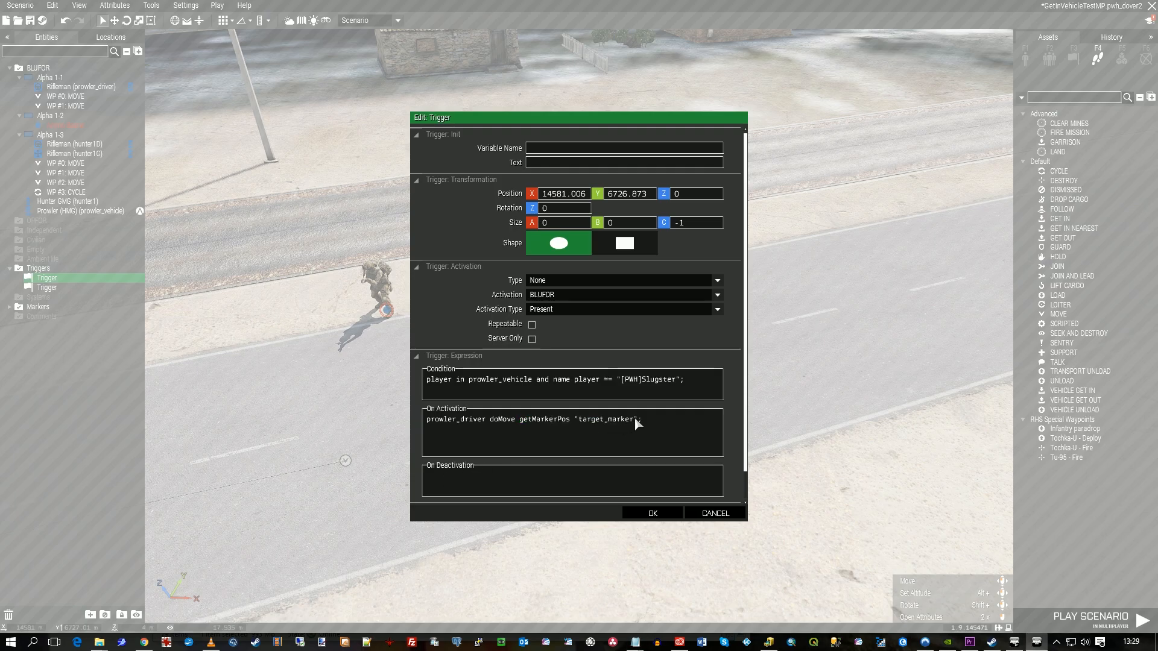
pyautogui.moveTo(637, 419); pyautogui.dragTo(524, 421)
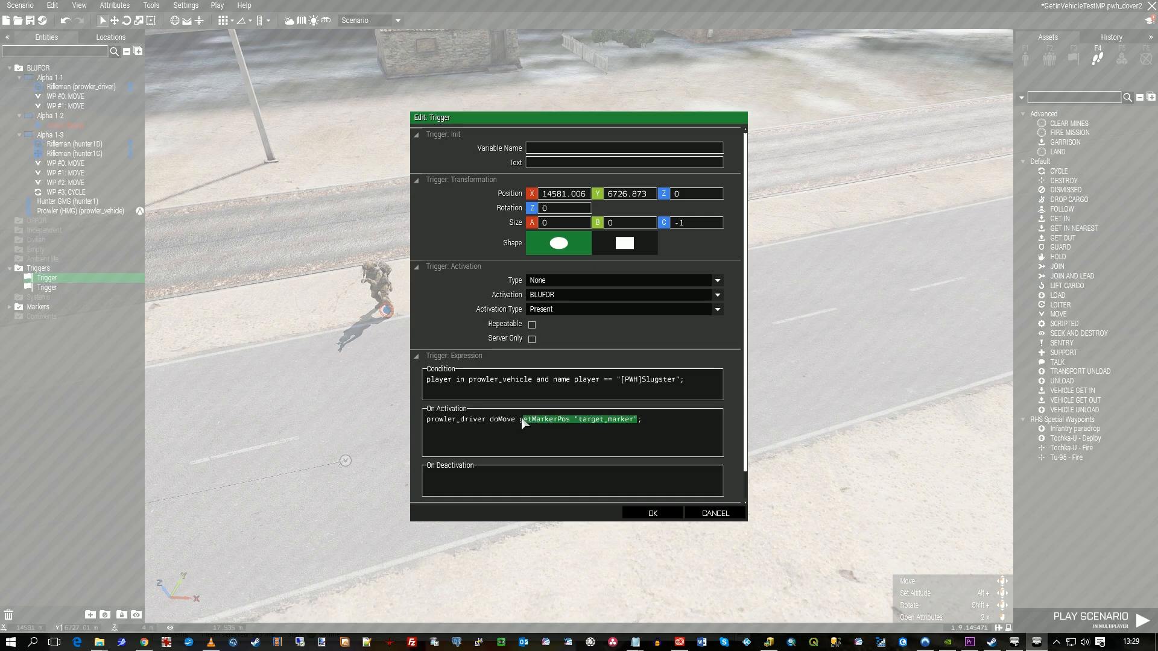
pyautogui.write('position hunter1')
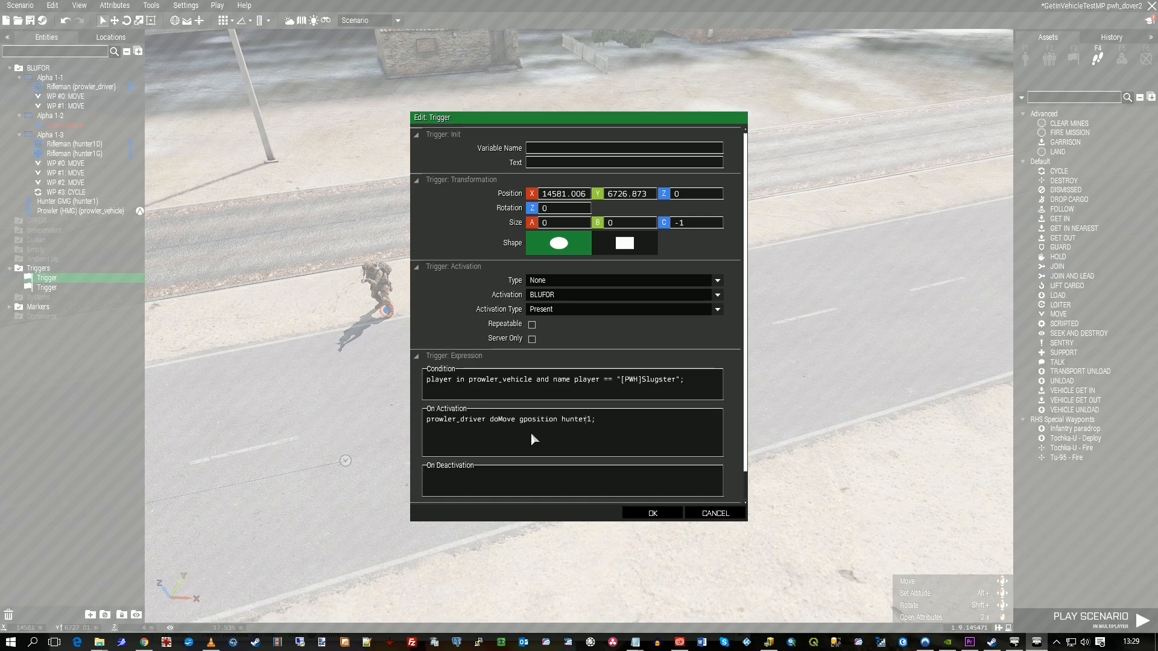
pyautogui.press('BackSpace')
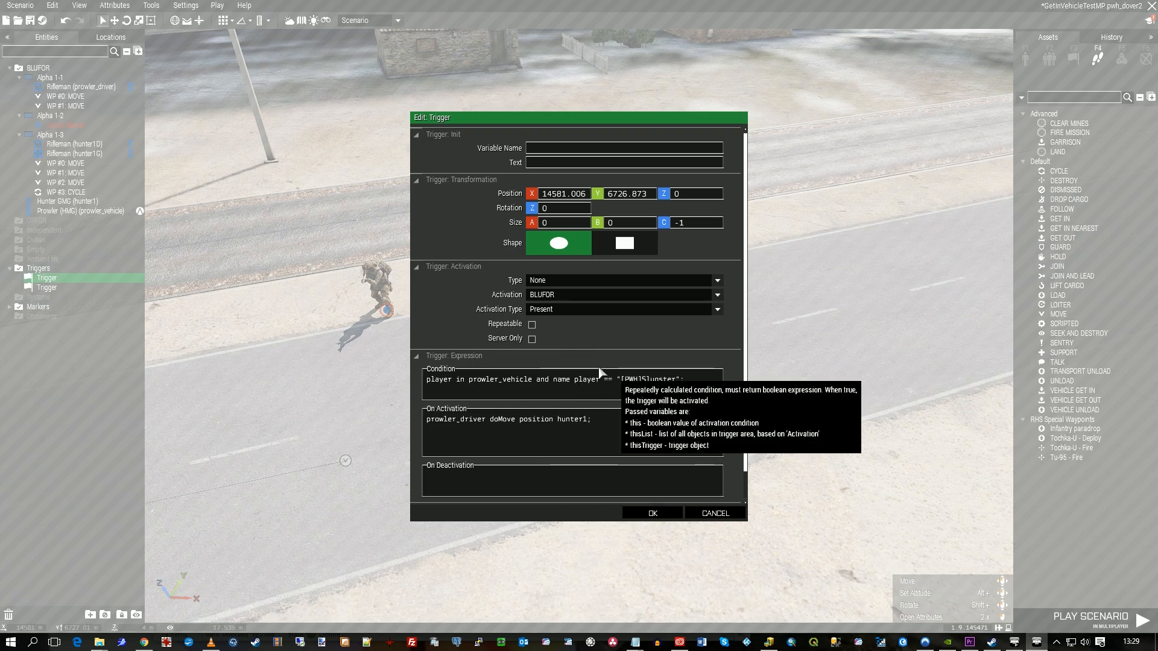
pyautogui.click(653, 514)
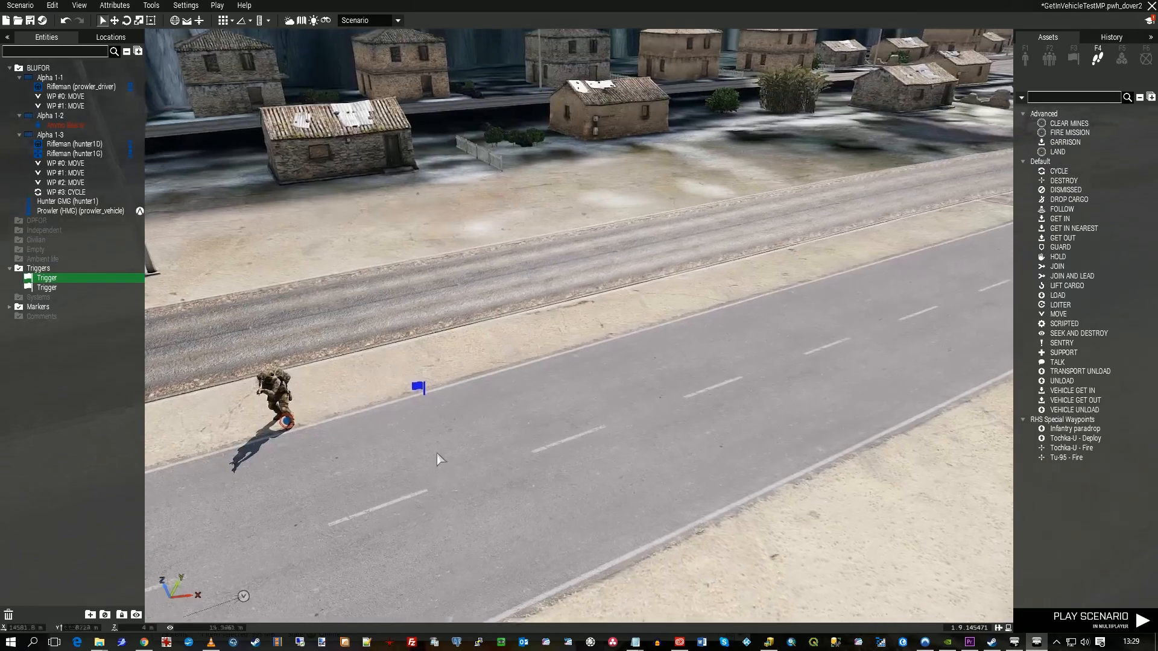
# - Review the condition and activation code of the trigger beside the soldier without changing anything
pyautogui.moveTo(436, 454); pyautogui.dragTo(117, 451, button='right')
pyautogui.moveTo(535, 399); pyautogui.dragTo(499, 409, button='right')
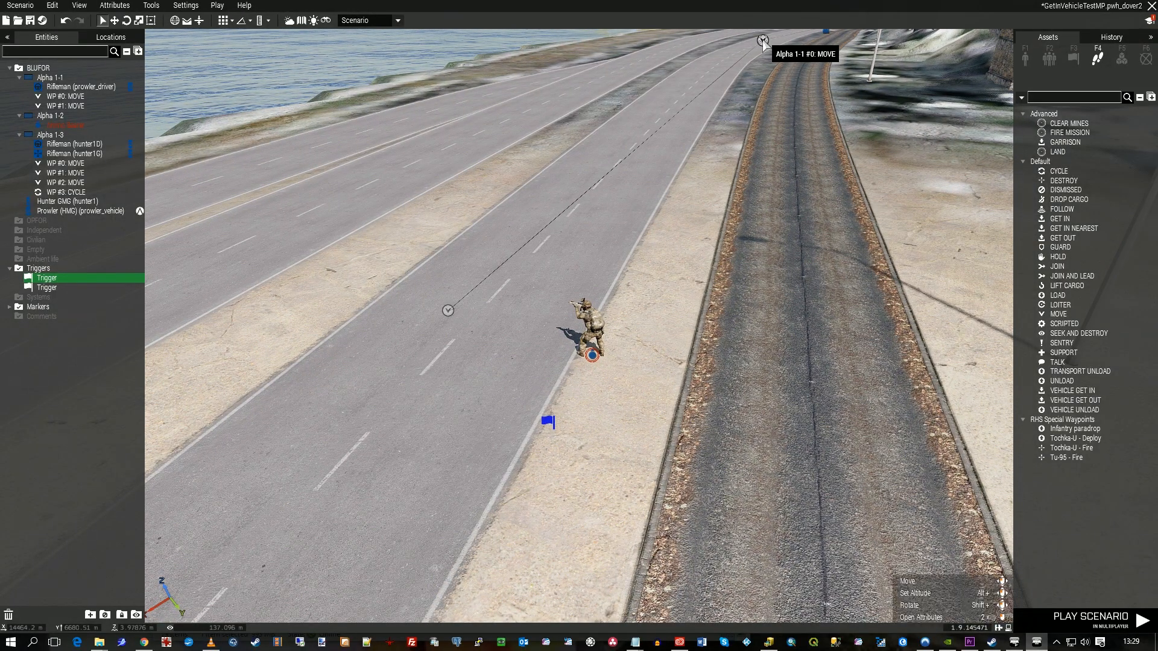
pyautogui.doubleClick(547, 422)
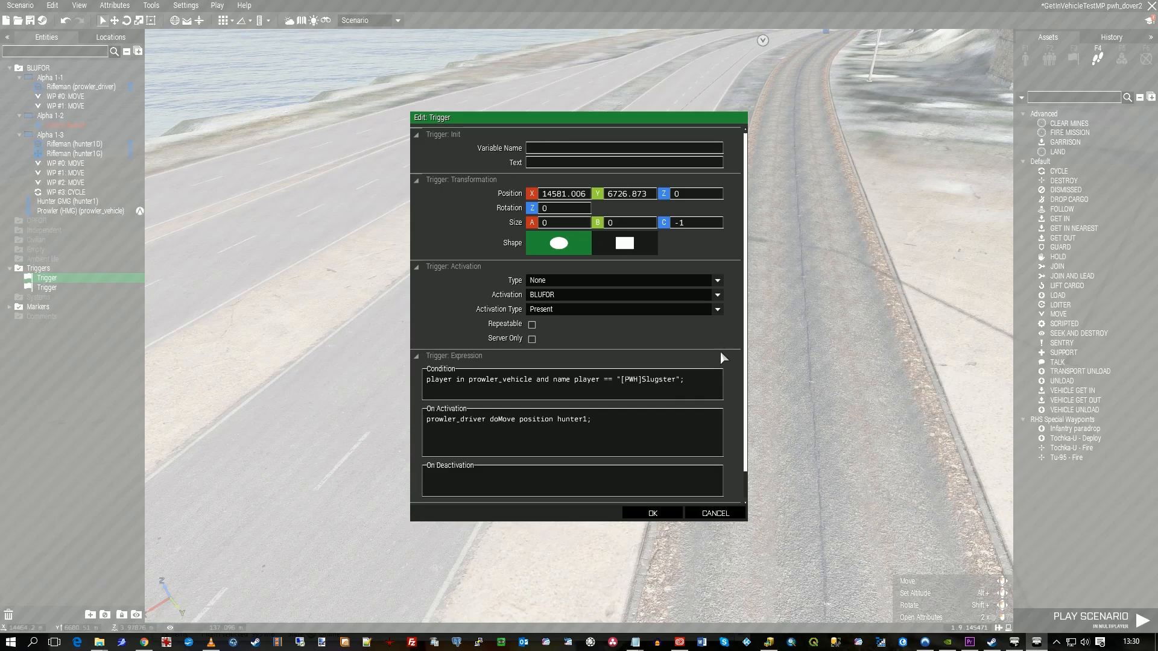
pyautogui.click(726, 515)
# - Set the speed mode of Alpha 1-1's first Move waypoint to full speed
pyautogui.moveTo(434, 336); pyautogui.dragTo(827, 498, button='right')
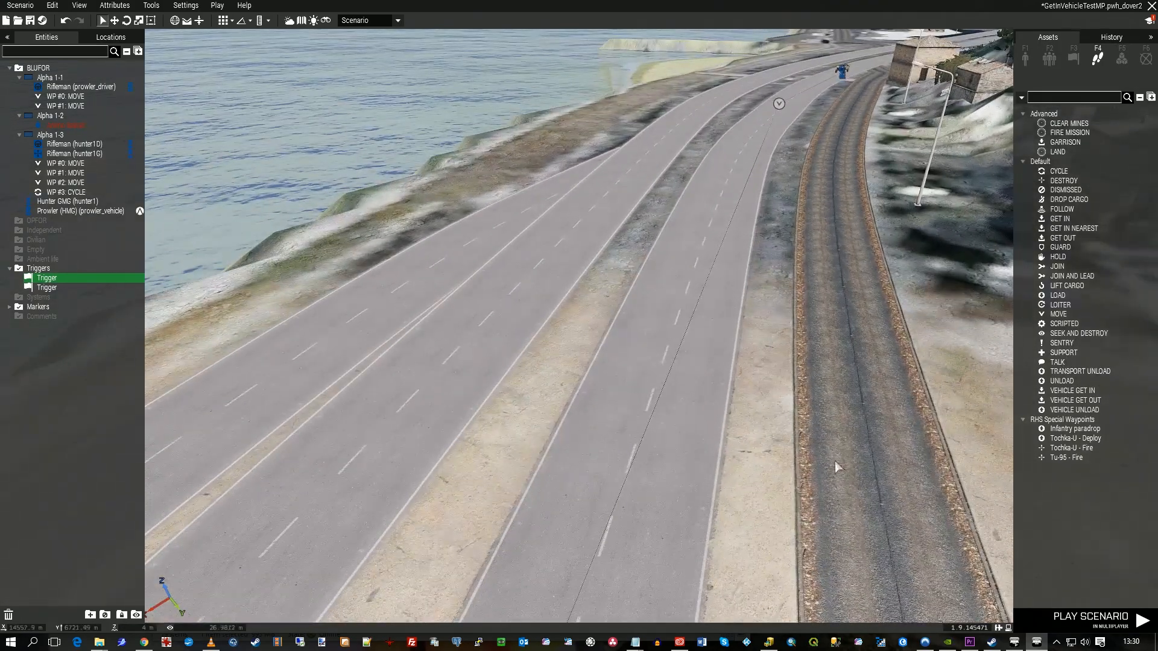
pyautogui.click(779, 104)
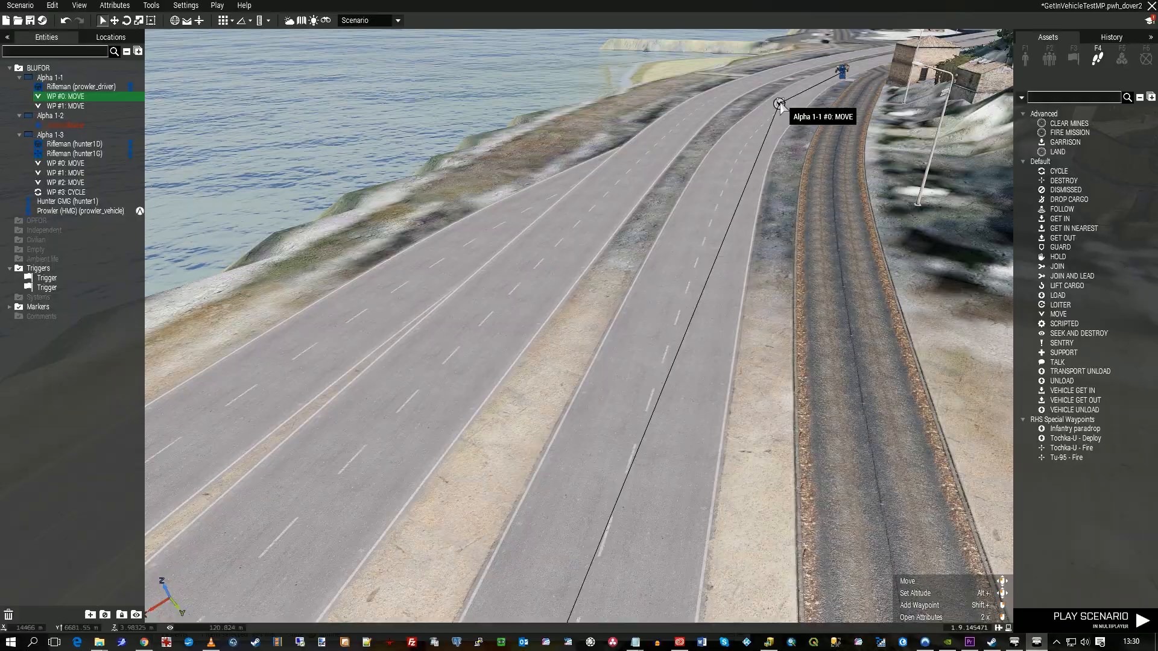
pyautogui.doubleClick(780, 103)
pyautogui.click(697, 439)
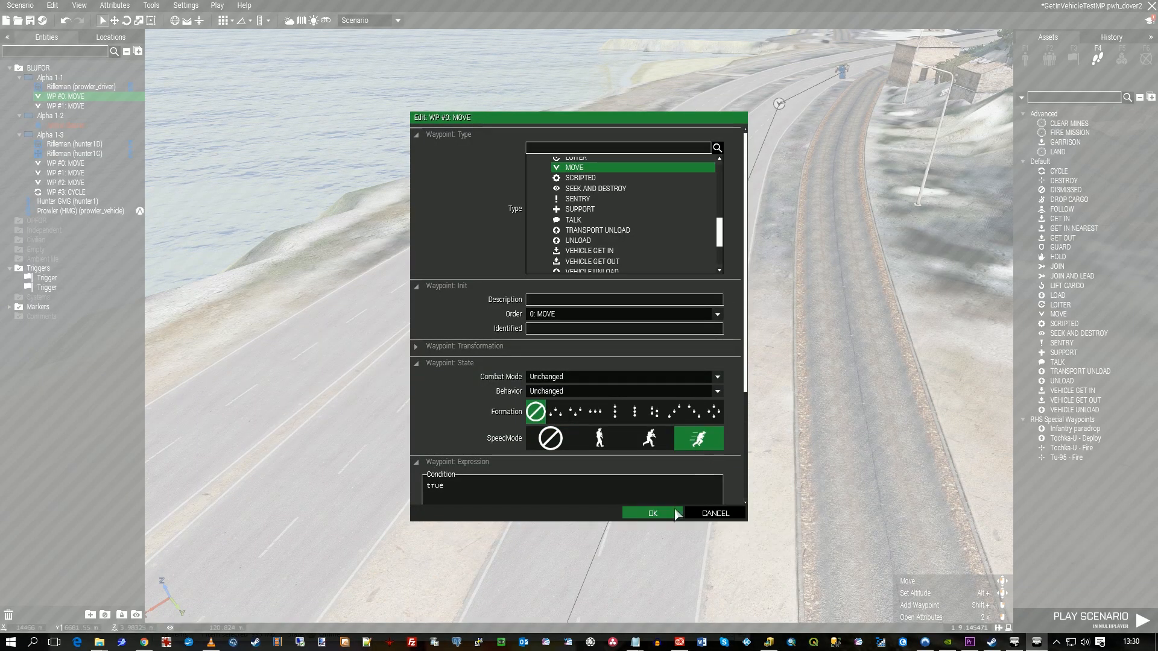
pyautogui.click(653, 513)
# - Save the scenario in MPMissions as GetInVehicleTestMP_Part2, overwriting the existing file
pyautogui.scroll(5, 845, 413)
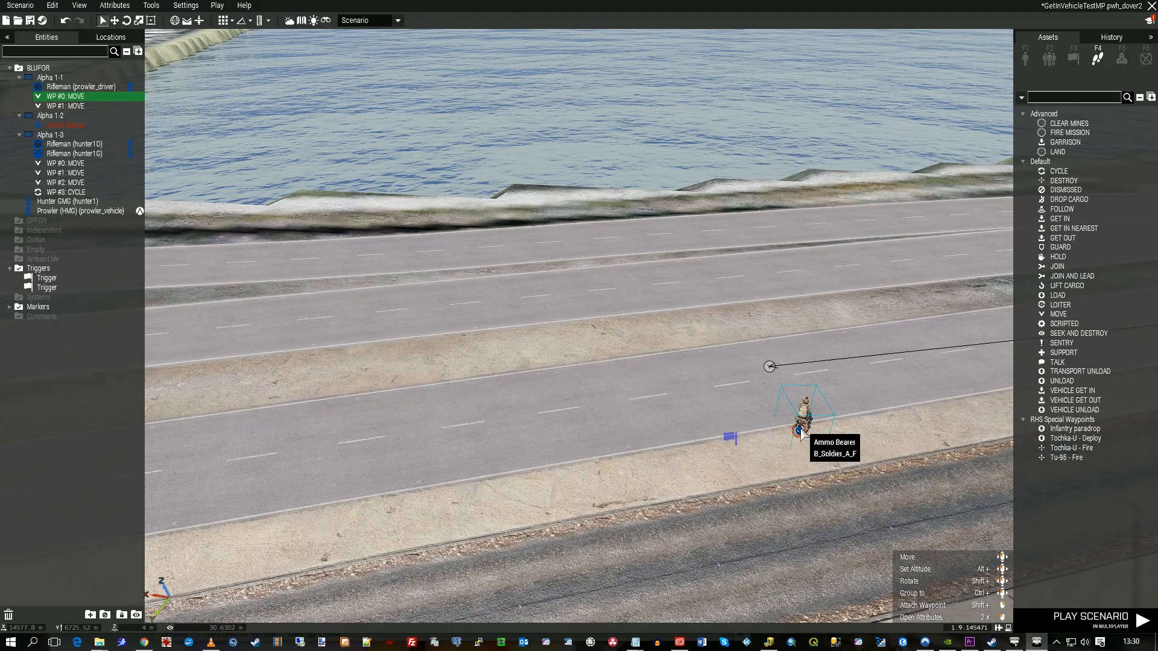
pyautogui.click(801, 438)
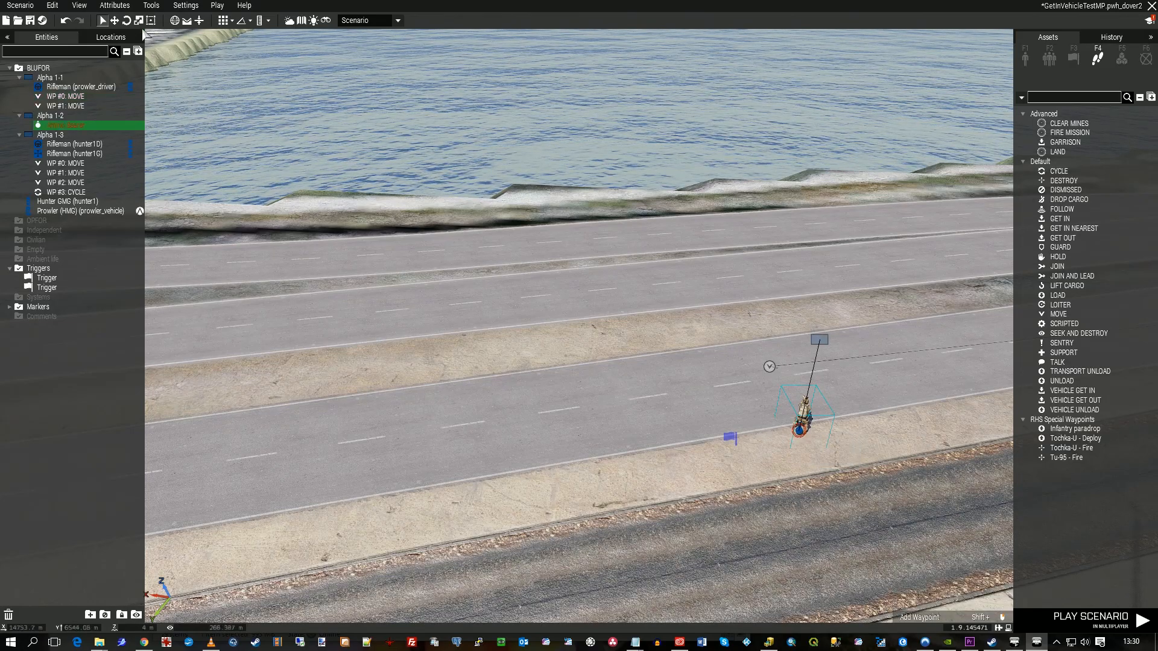
pyautogui.click(19, 5)
pyautogui.click(36, 64)
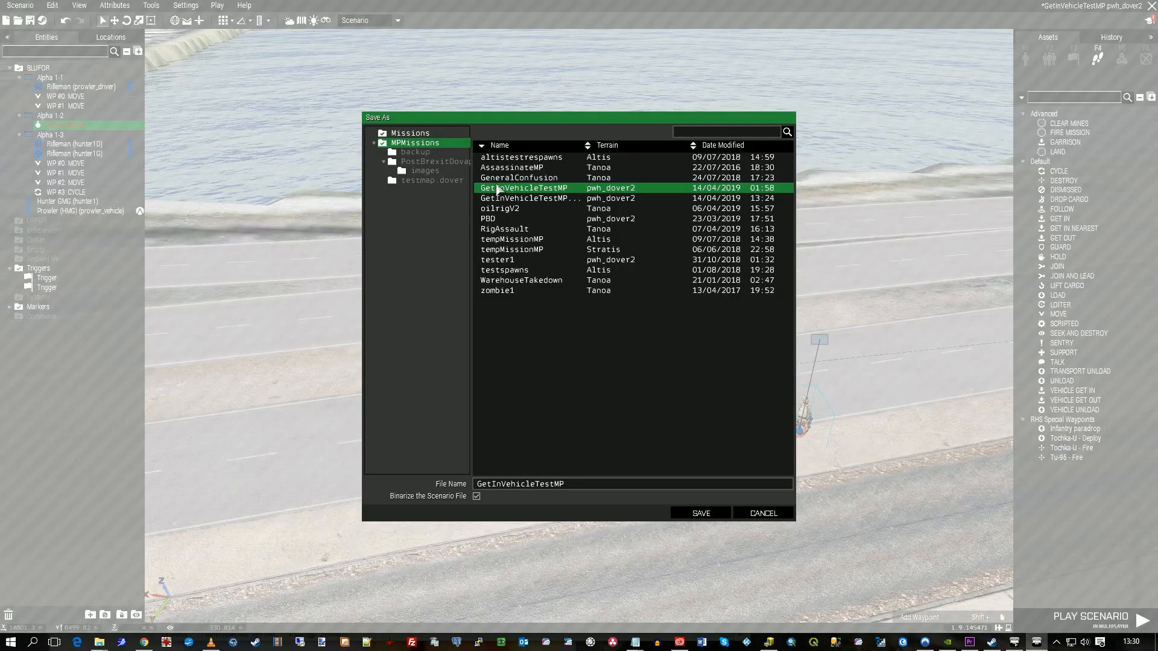
pyautogui.click(603, 199)
pyautogui.click(706, 514)
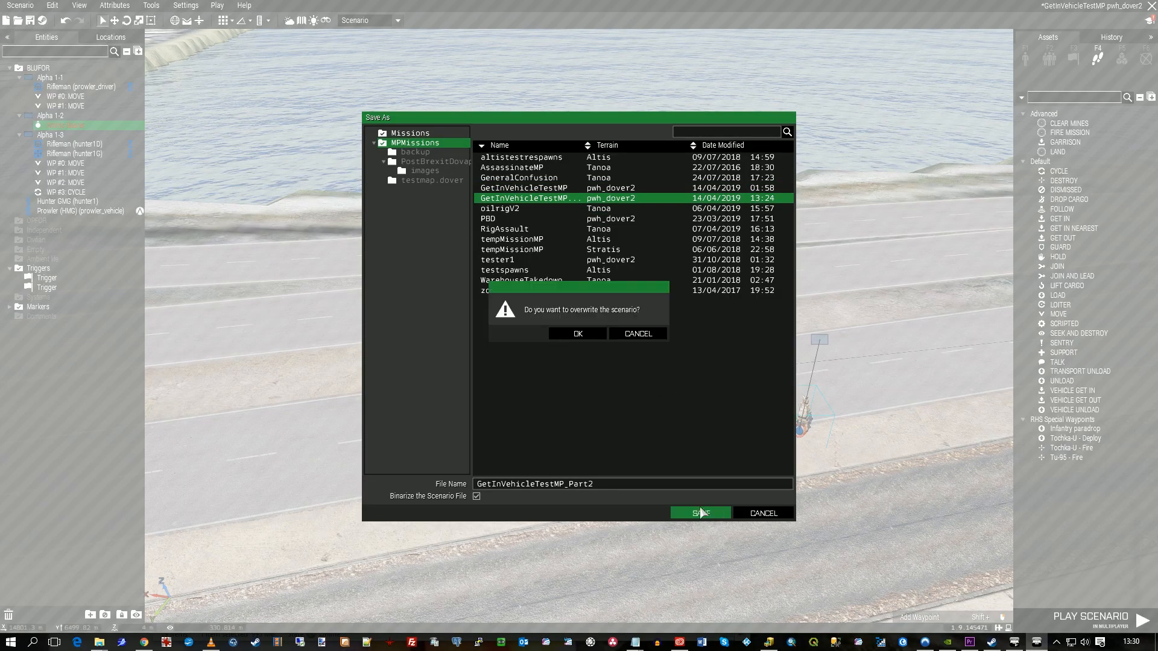
pyautogui.click(591, 334)
pyautogui.moveTo(733, 516); pyautogui.dragTo(768, 494, button='right')
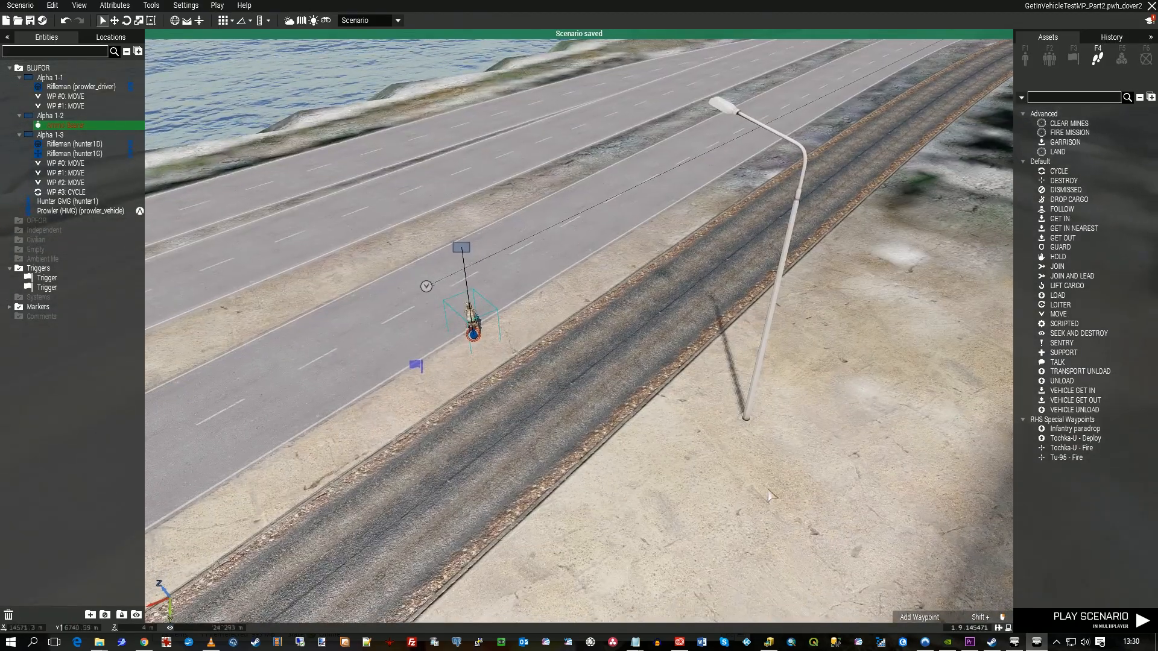
# - Start the scenario in multiplayer with the Ammo Bearer role and continue into the mission
pyautogui.click(1103, 627)
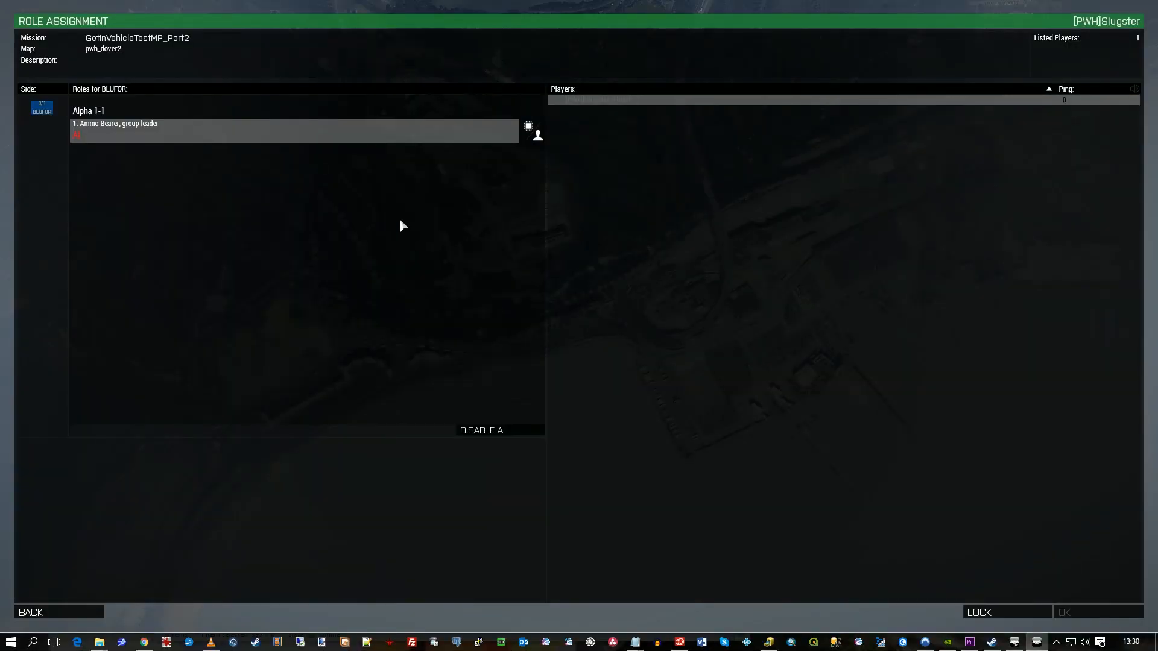
pyautogui.click(312, 132)
pyautogui.click(1090, 618)
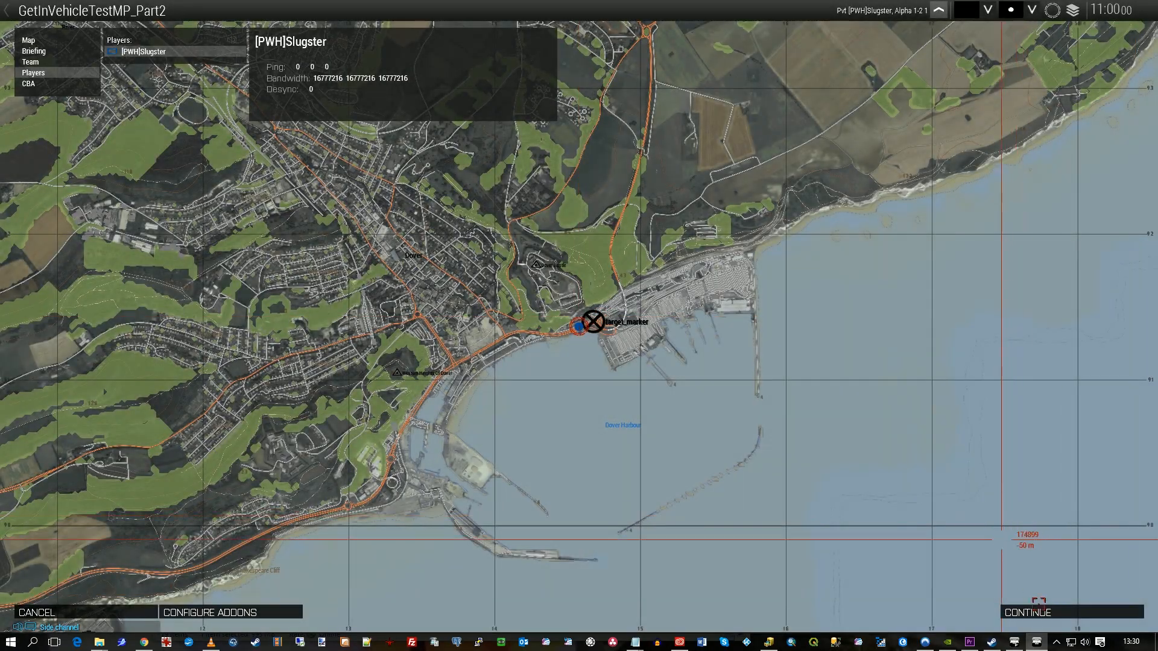
pyautogui.click(1048, 613)
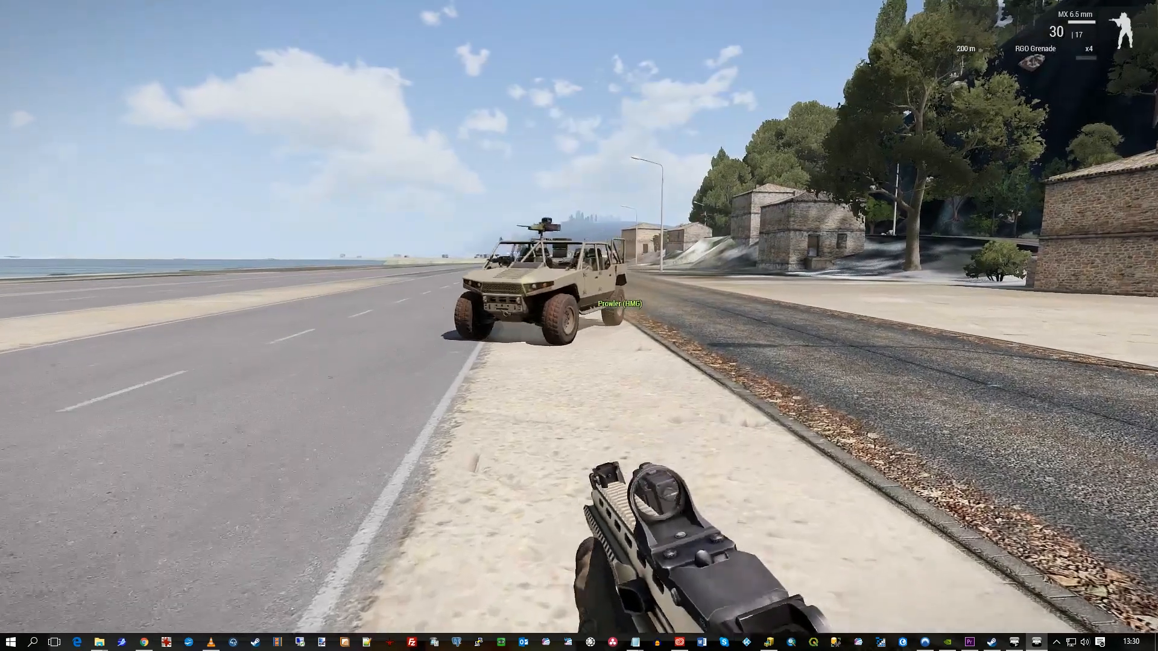
# - Play-test the mission on foot and aboard the Prowler, watching how the Prowler and the Hunter GMG drive
pyautogui.press('w')
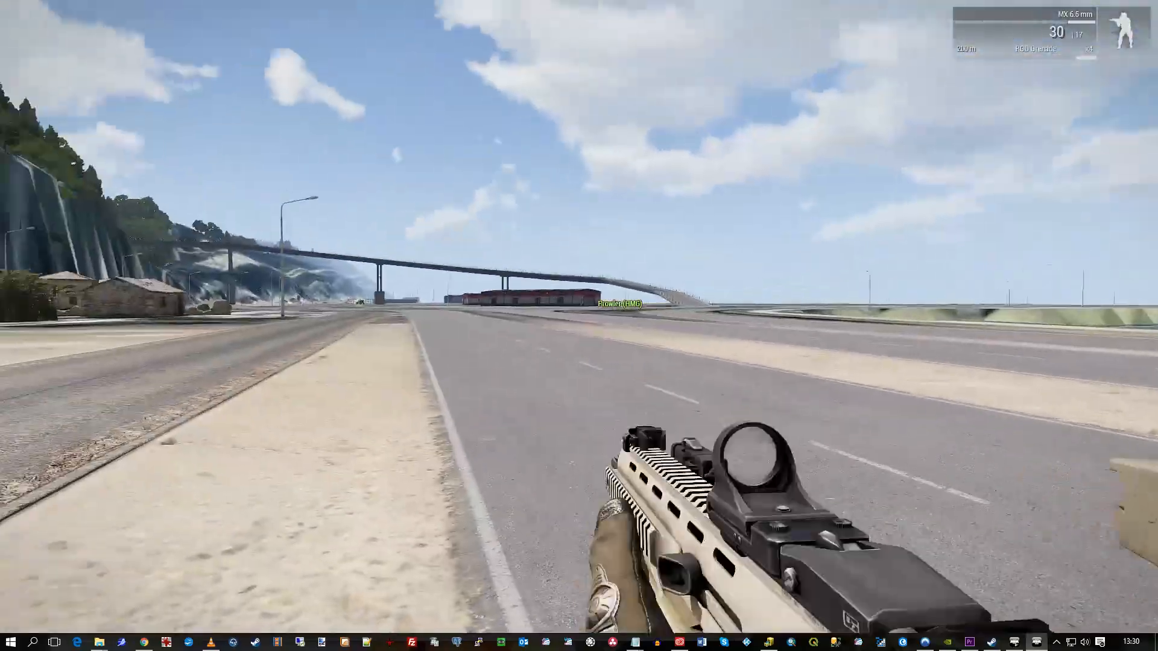
pyautogui.press('w')
pyautogui.press('w')
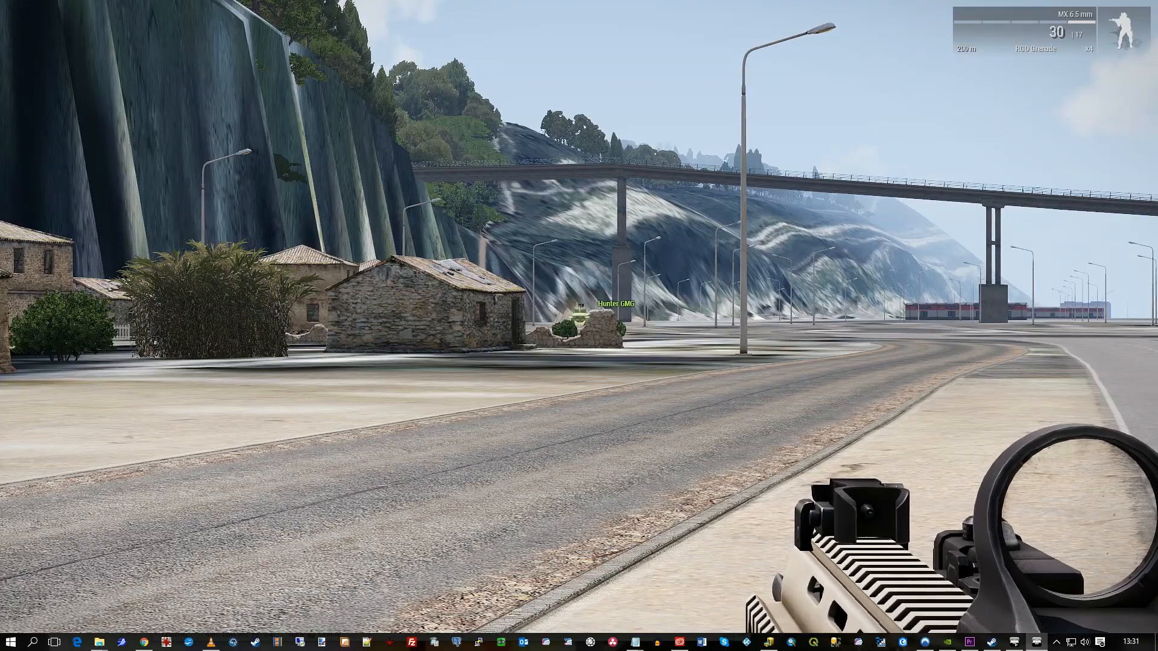
pyautogui.press('d')
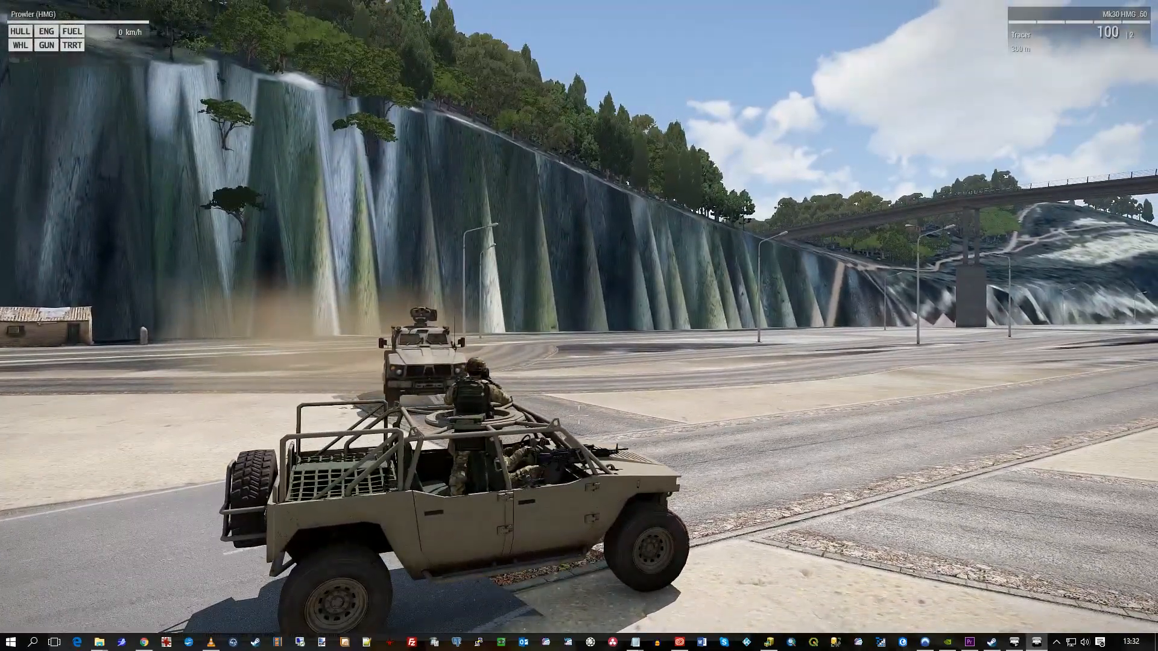
# - Abort the running mission and return through the debriefing to the scenario editor
pyautogui.press('Escape')
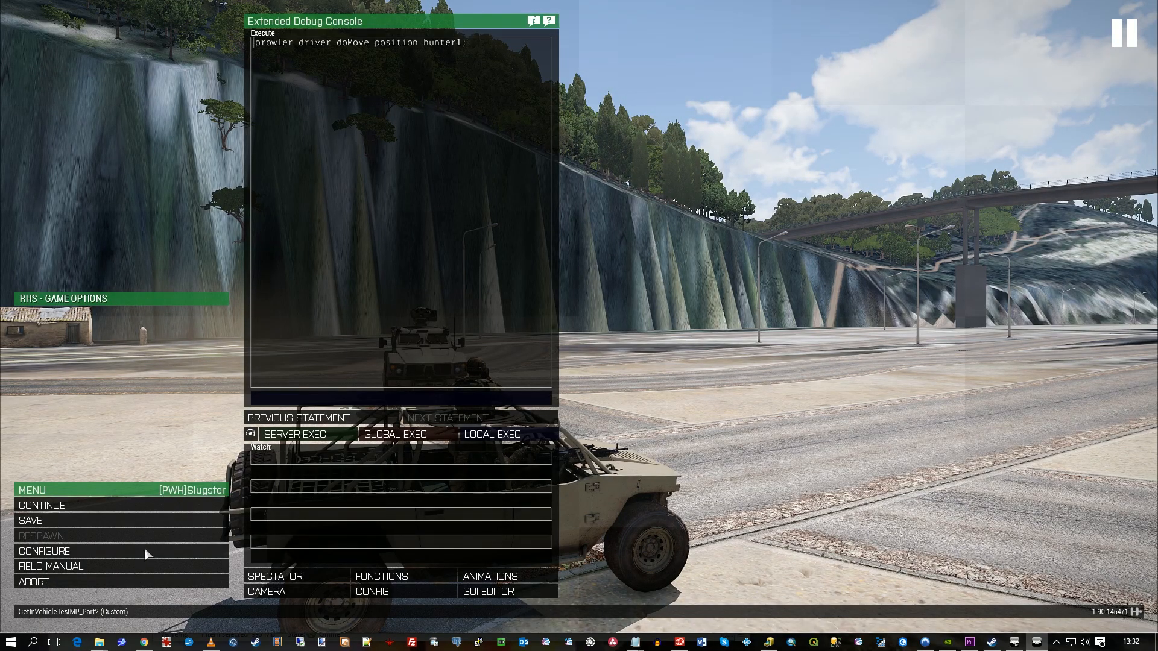
pyautogui.click(142, 582)
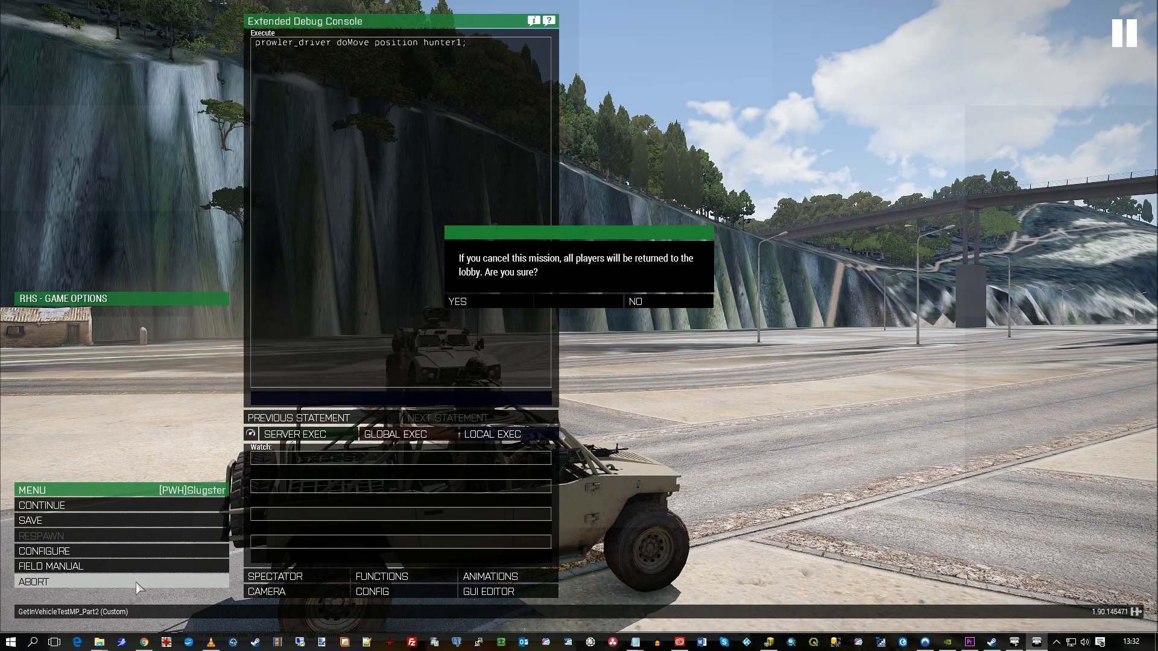
pyautogui.click(491, 304)
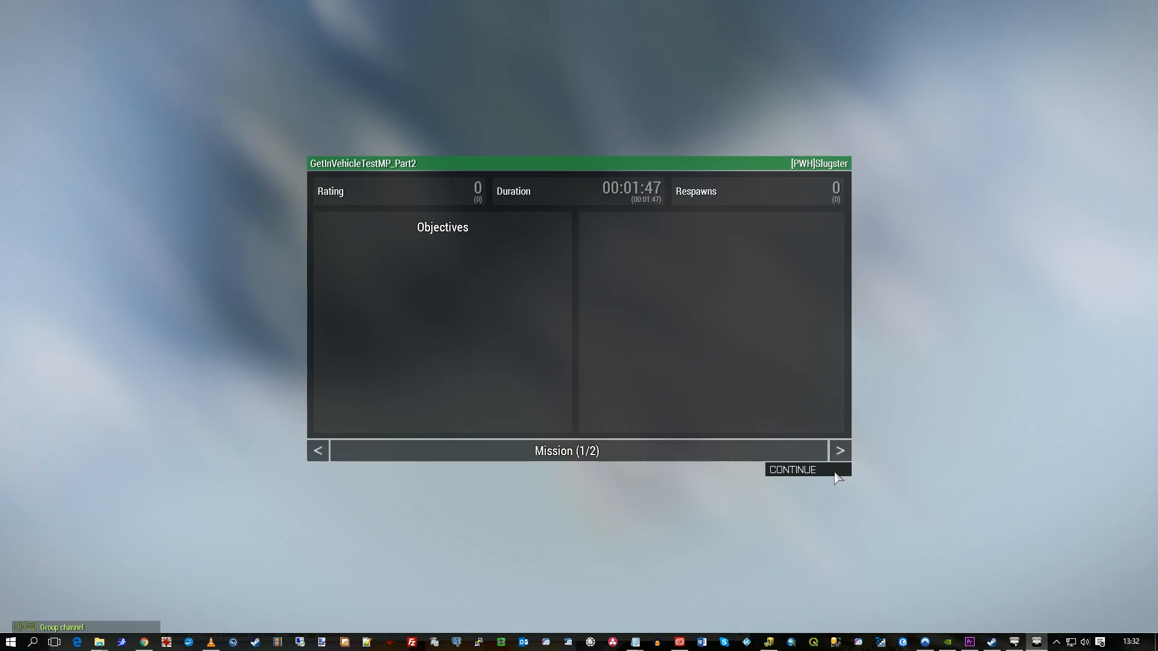
pyautogui.click(837, 476)
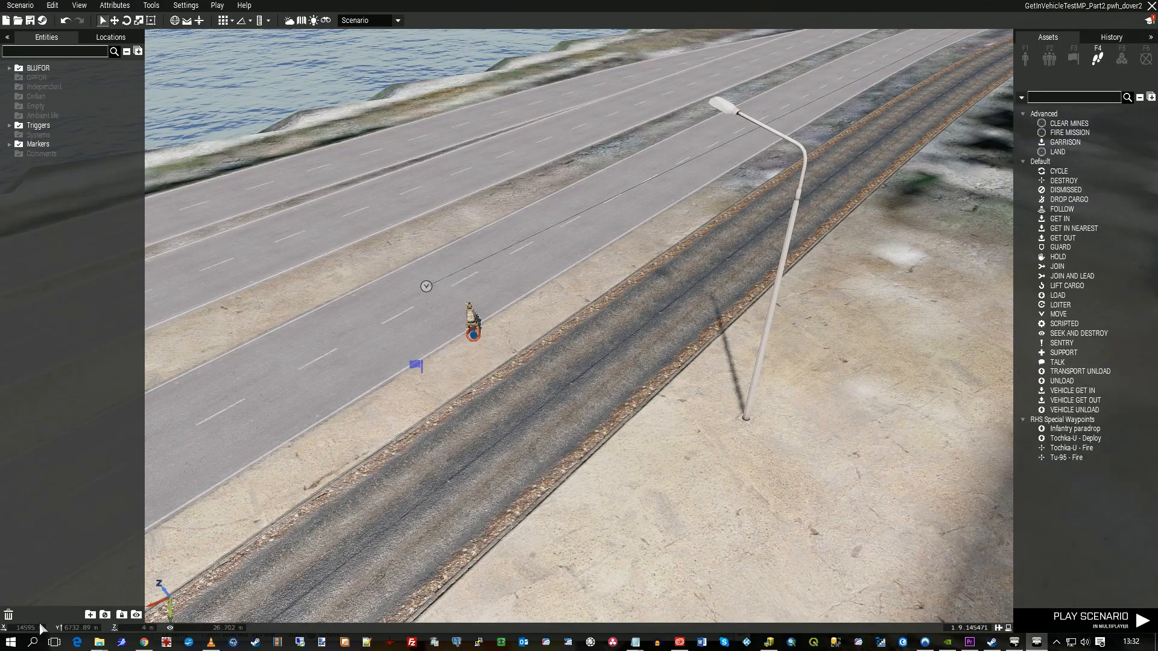
# - Set size C of the rectangular trigger area beside the roundabout to 10, keeping its setDamage activation code
pyautogui.moveTo(750, 419); pyautogui.dragTo(129, 413, button='right')
pyautogui.press('w')
pyautogui.press('q')
pyautogui.press('w')
pyautogui.press('d')
pyautogui.press('d')
pyautogui.moveTo(798, 421); pyautogui.dragTo(683, 370, button='right')
pyautogui.press('z')
pyautogui.press('w')
pyautogui.press('q')
pyautogui.click(628, 270)
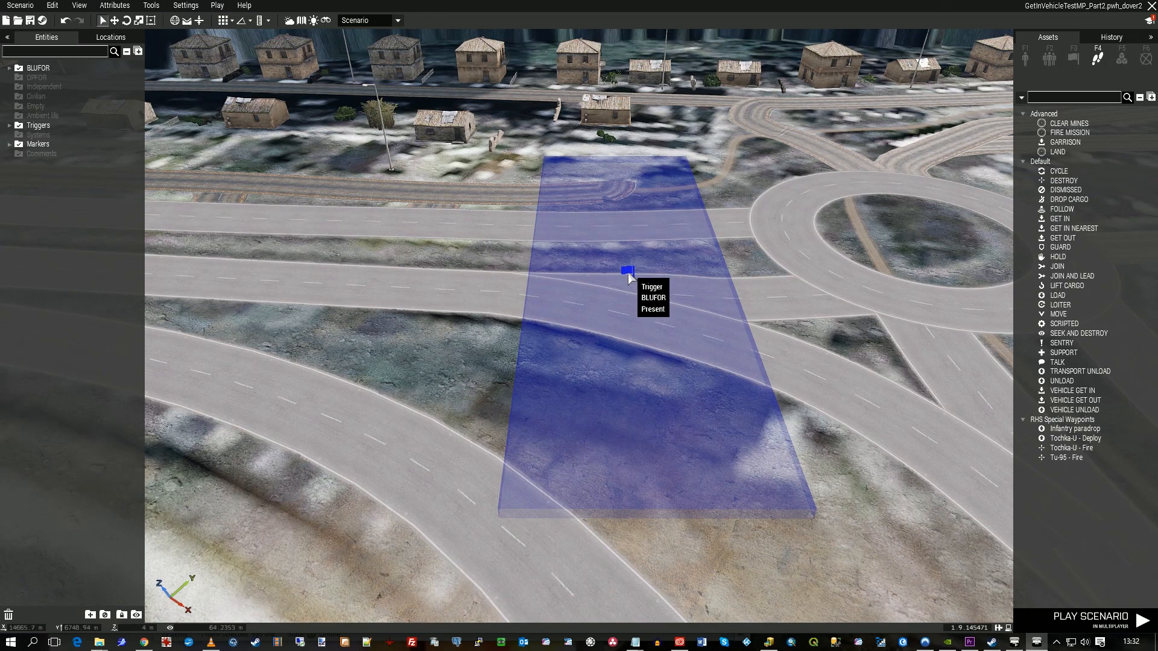
pyautogui.doubleClick(629, 272)
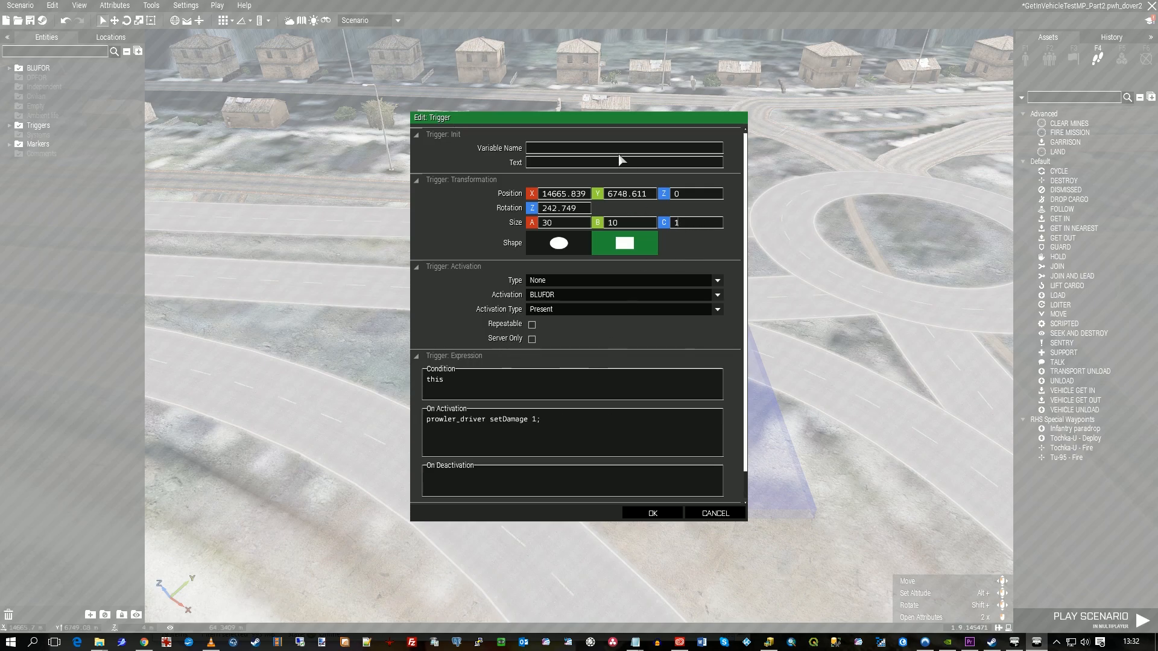
pyautogui.moveTo(603, 127); pyautogui.dragTo(693, 163)
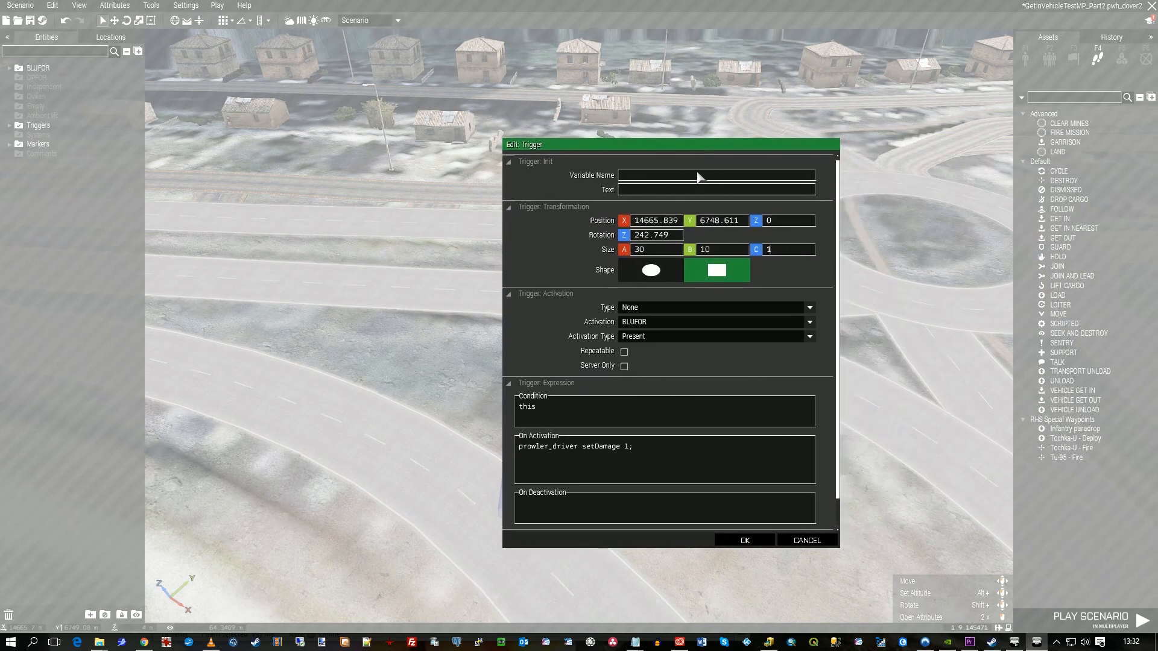
pyautogui.click(788, 251)
pyautogui.moveTo(638, 454); pyautogui.dragTo(514, 451)
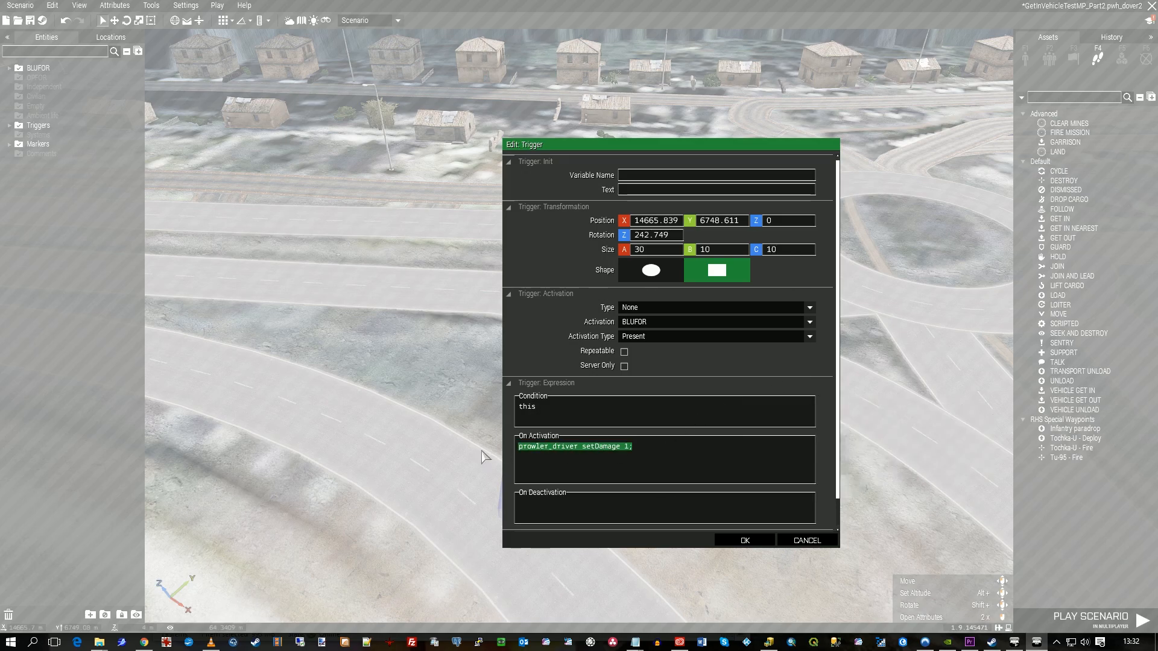
pyautogui.click(745, 542)
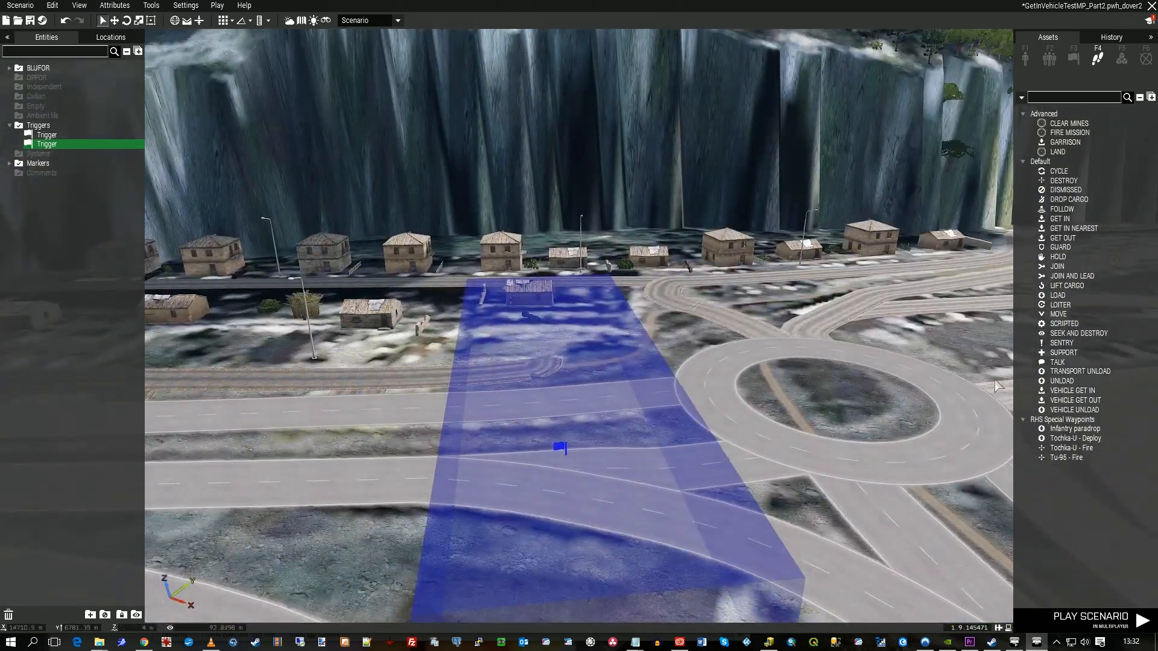
# - Inspect the trigger volume spanning the roads beside the roundabout
pyautogui.moveTo(888, 439); pyautogui.dragTo(672, 341, button='right')
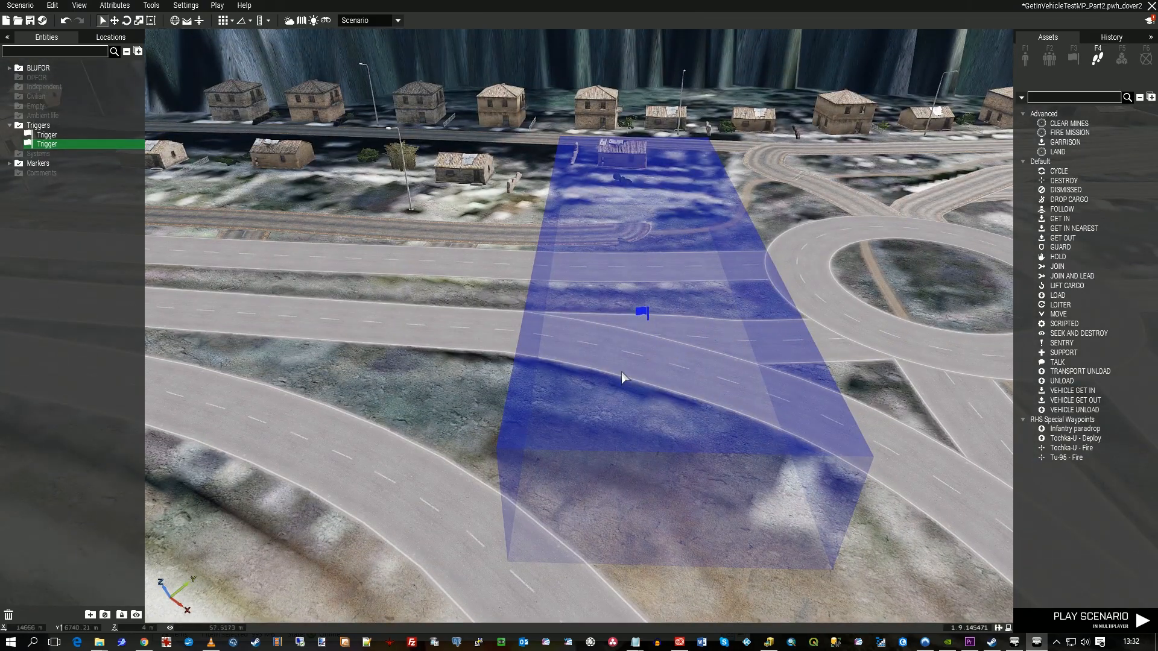
pyautogui.scroll(-5, 663, 411)
pyautogui.moveTo(781, 396); pyautogui.dragTo(789, 442, button='right')
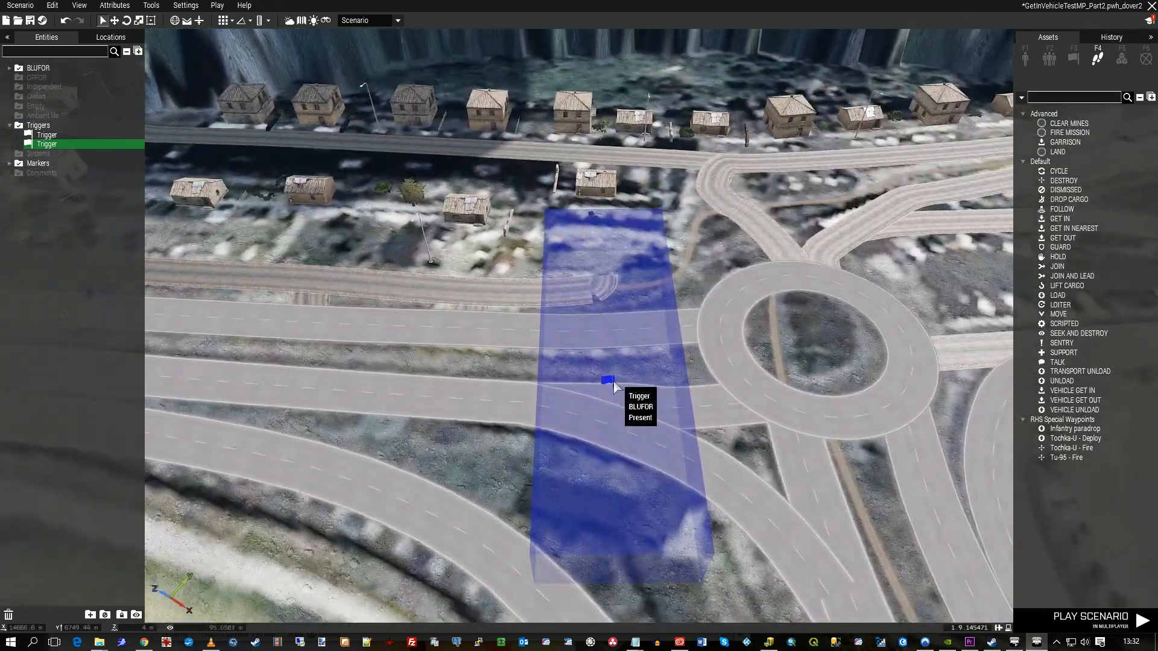
# - Move the rectangular trigger area a short way along the roads, farther from the roundabout
pyautogui.moveTo(609, 386); pyautogui.dragTo(501, 388)
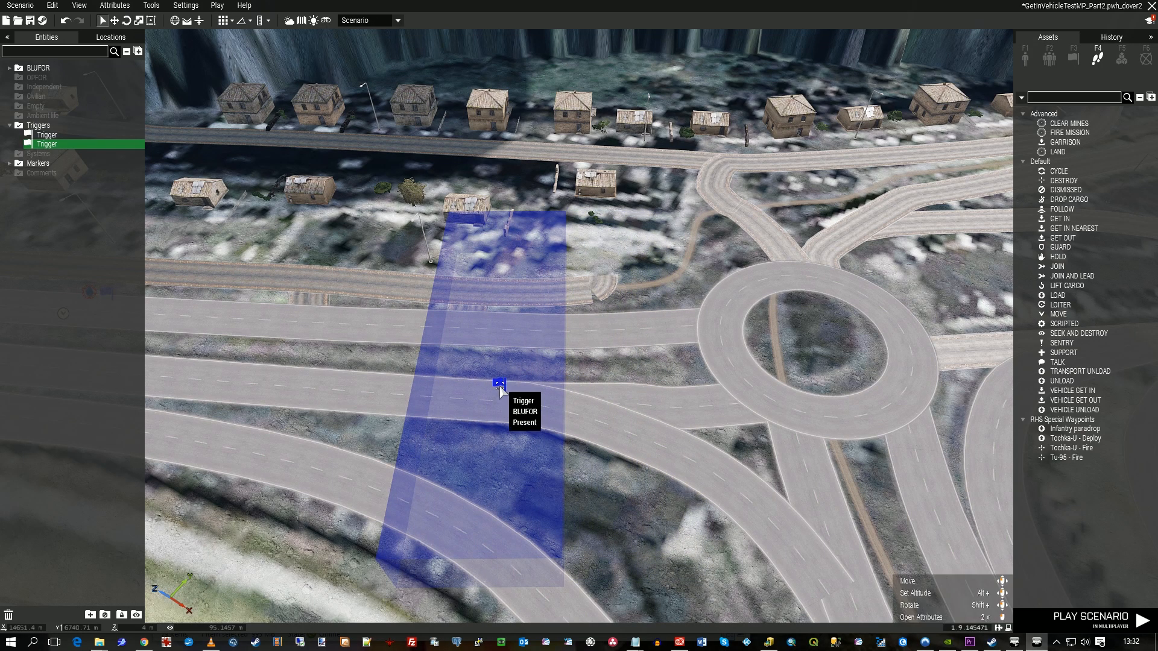
# - Place a crewed CSAT 2S9 Sochor on the coastal road beside the beach and rotate it to face along the road
pyautogui.moveTo(737, 445); pyautogui.dragTo(465, 382, button='right')
pyautogui.press('w')
pyautogui.press('w')
pyautogui.press('w')
pyautogui.press('w')
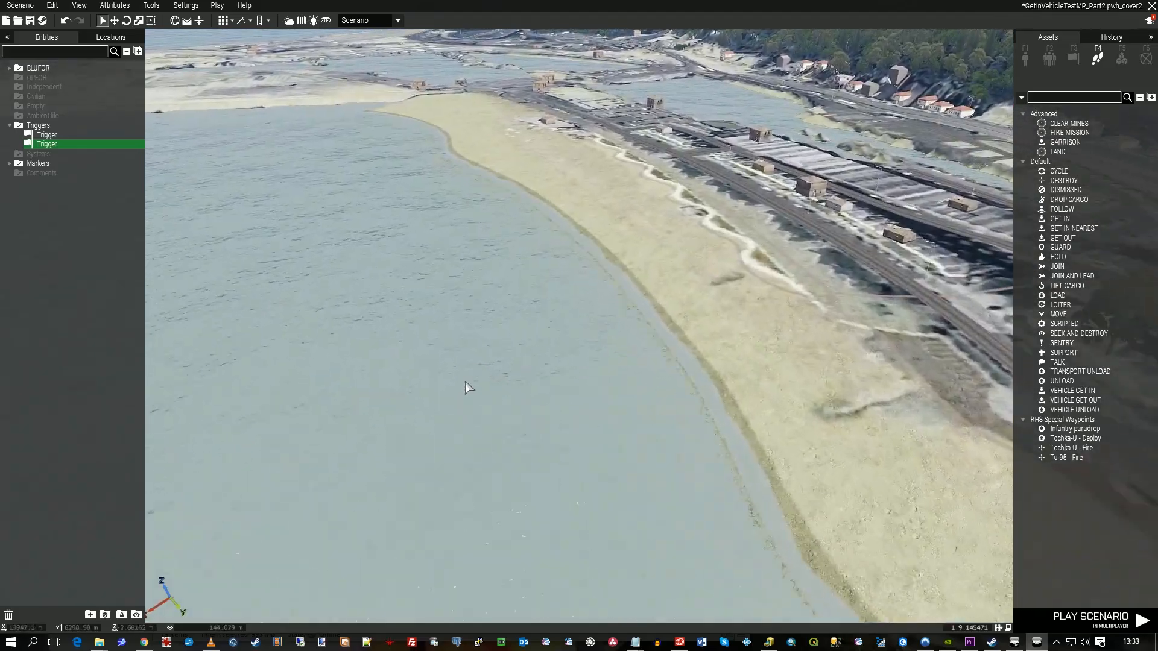
pyautogui.press('w')
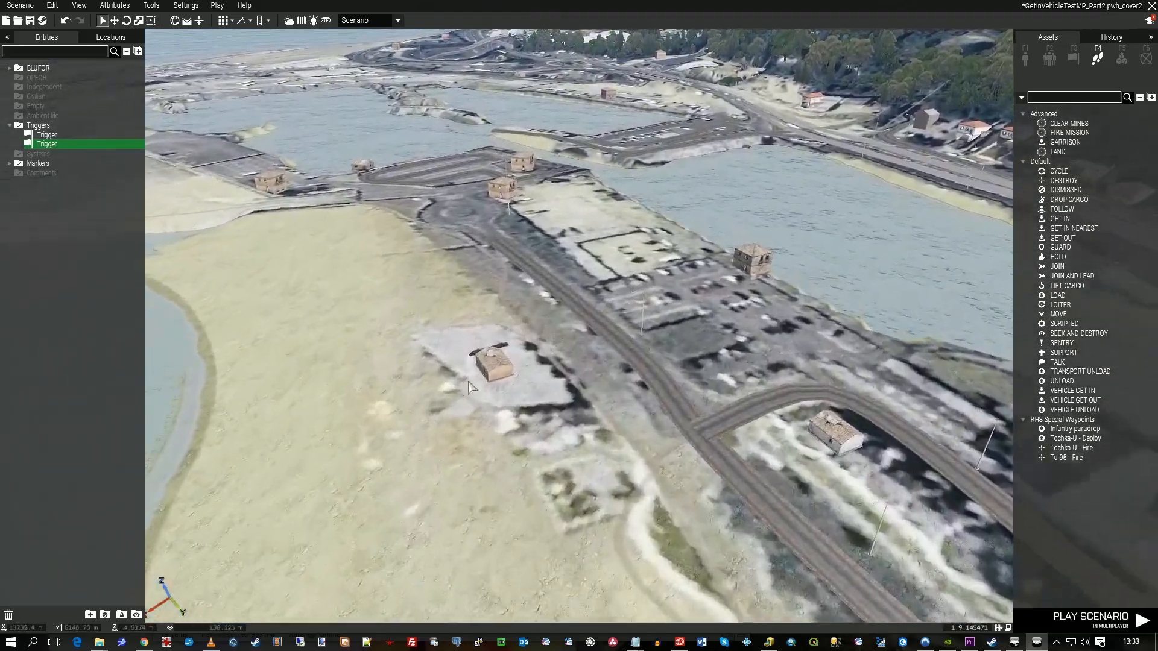
pyautogui.moveTo(468, 382)
pyautogui.mouseDown(button='right')
pyautogui.moveTo(781, 431)
pyautogui.moveTo(905, 352)
pyautogui.moveTo(904, 268)
pyautogui.moveTo(719, 404)
pyautogui.moveTo(604, 401)
pyautogui.moveTo(685, 424)
pyautogui.moveTo(730, 470)
pyautogui.moveTo(920, 379)
pyautogui.moveTo(950, 331)
pyautogui.moveTo(966, 353)
pyautogui.mouseUp(button='right')
pyautogui.press('q')
pyautogui.press('z')
pyautogui.press('z')
pyautogui.press('s')
pyautogui.press('a')
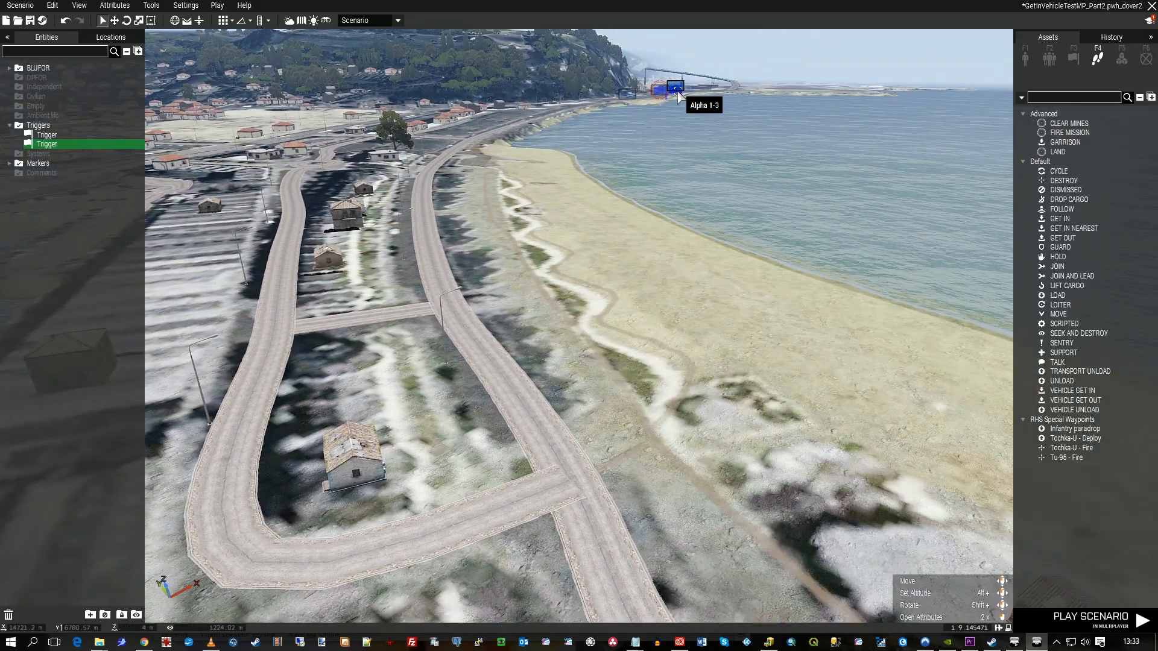
pyautogui.moveTo(671, 102); pyautogui.dragTo(659, 345, button='right')
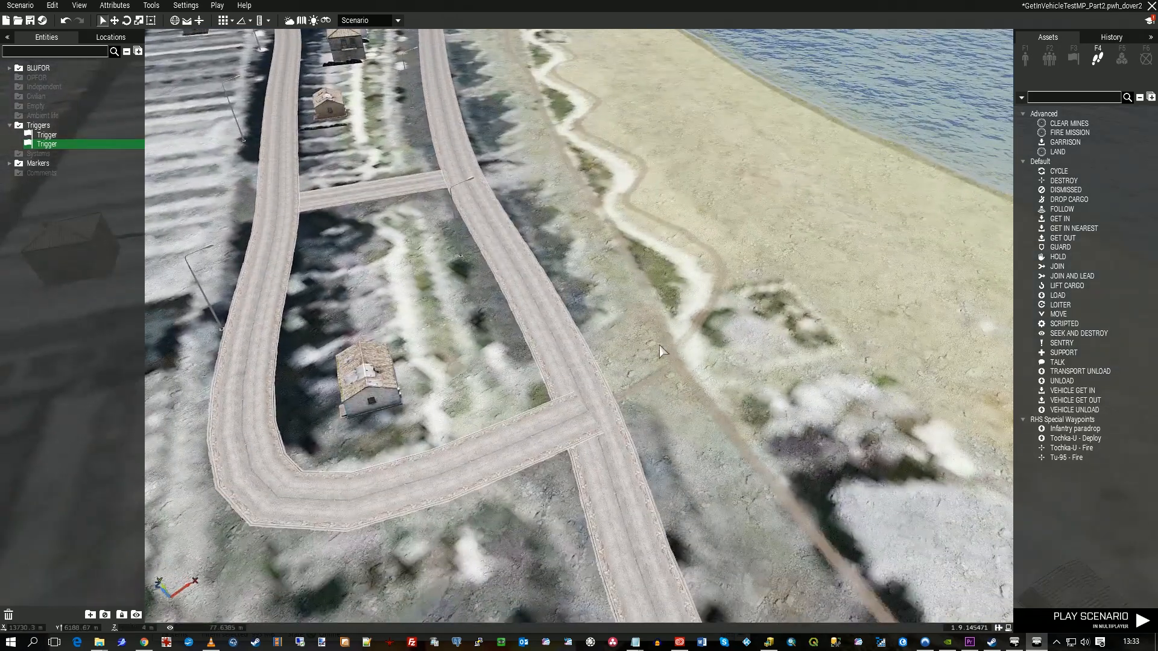
pyautogui.click(1025, 57)
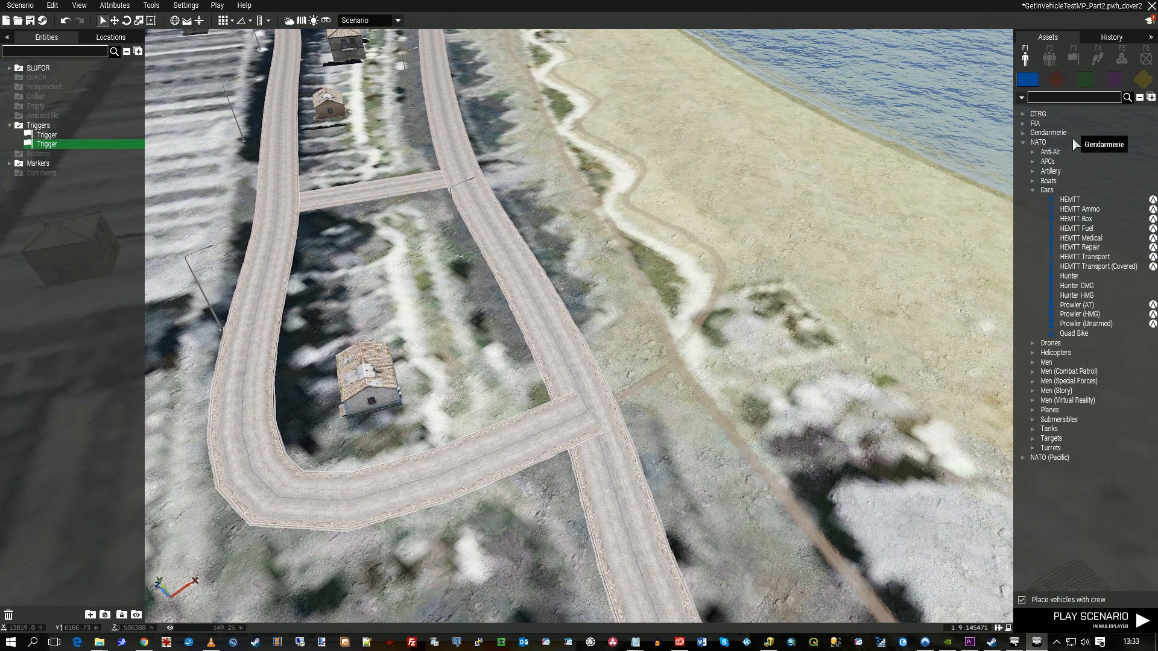
pyautogui.click(1056, 79)
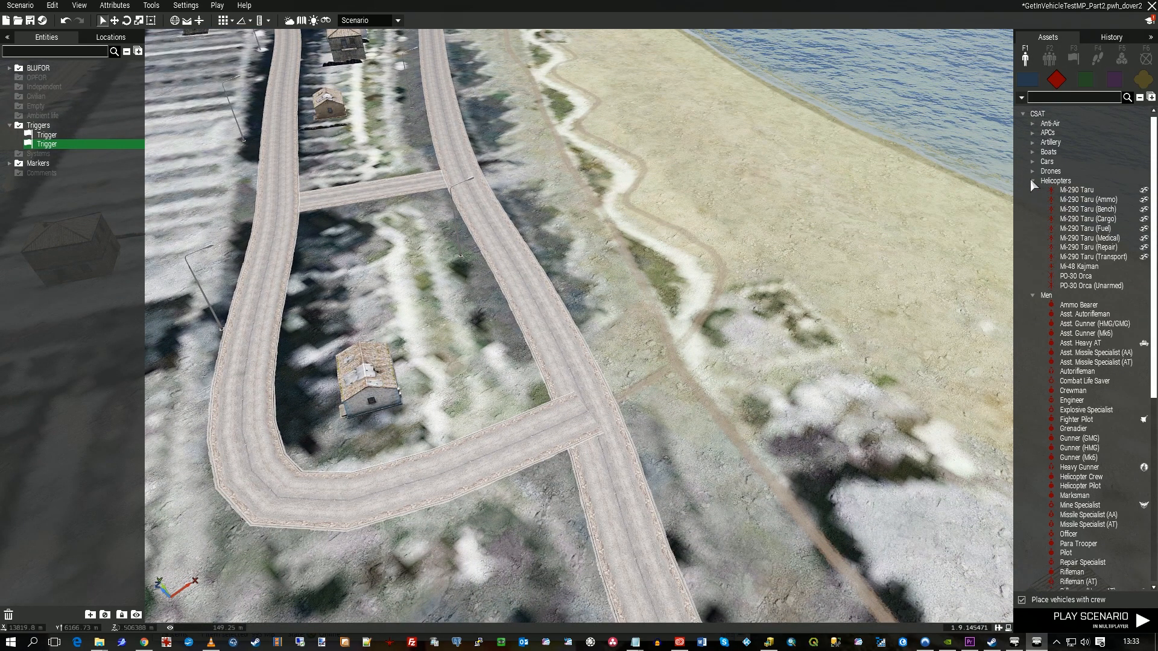
pyautogui.click(1032, 162)
pyautogui.click(1032, 142)
pyautogui.click(1075, 152)
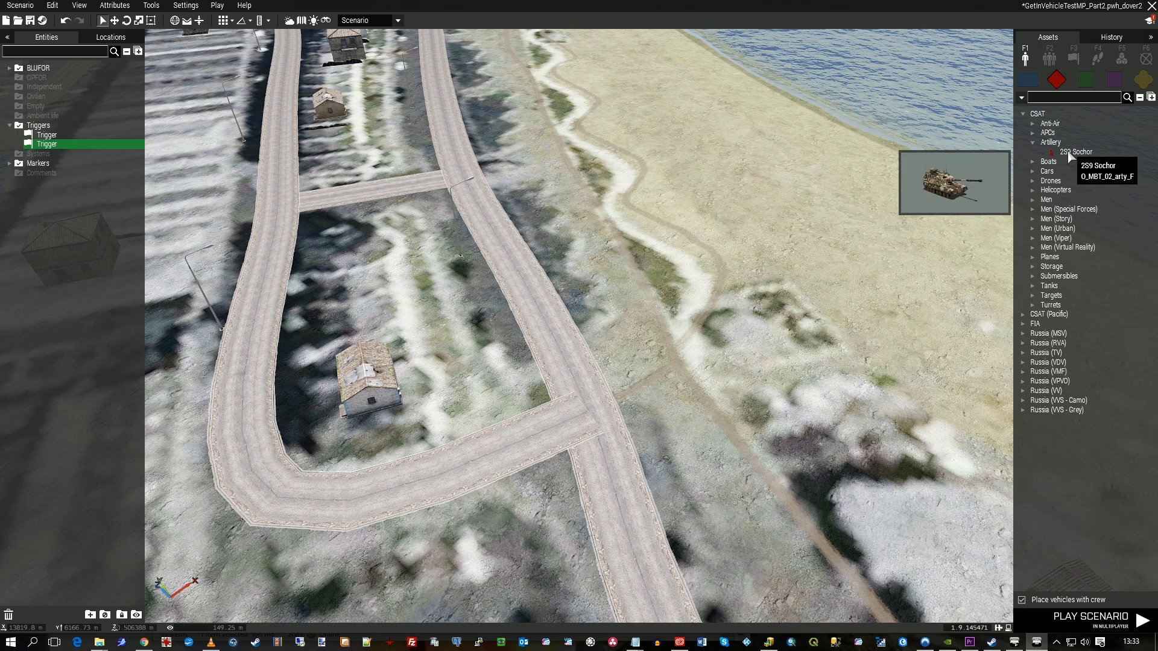
pyautogui.click(541, 330)
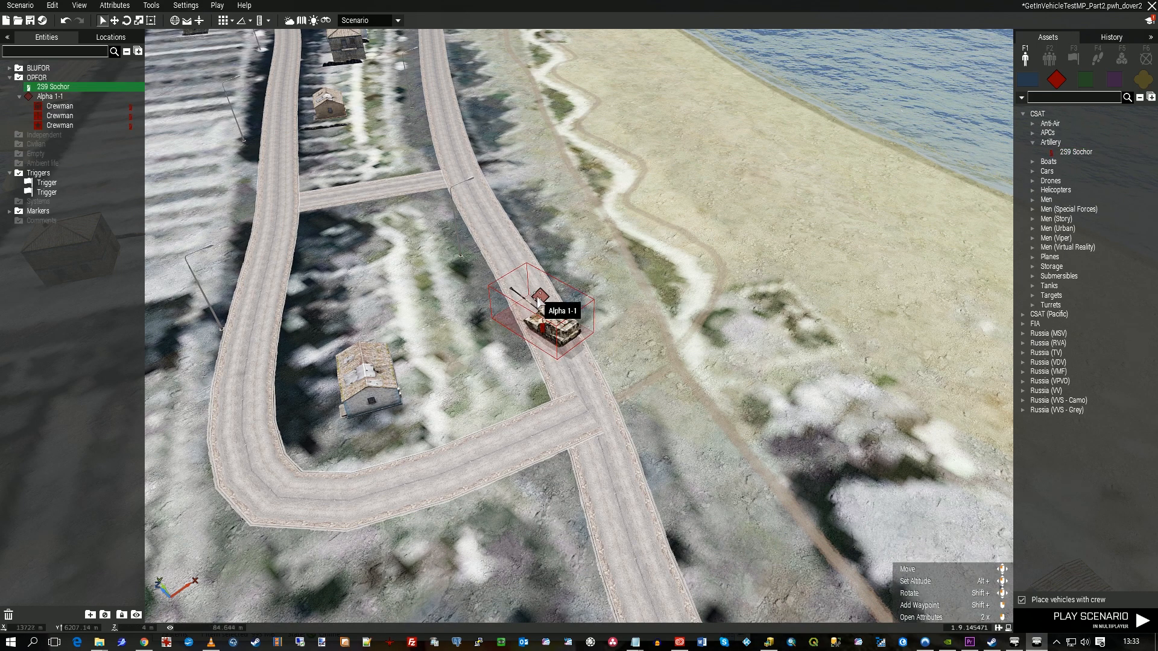
pyautogui.keyDown('shift'); pyautogui.moveTo(556, 285); pyautogui.dragTo(530, 274); pyautogui.keyUp('shift')
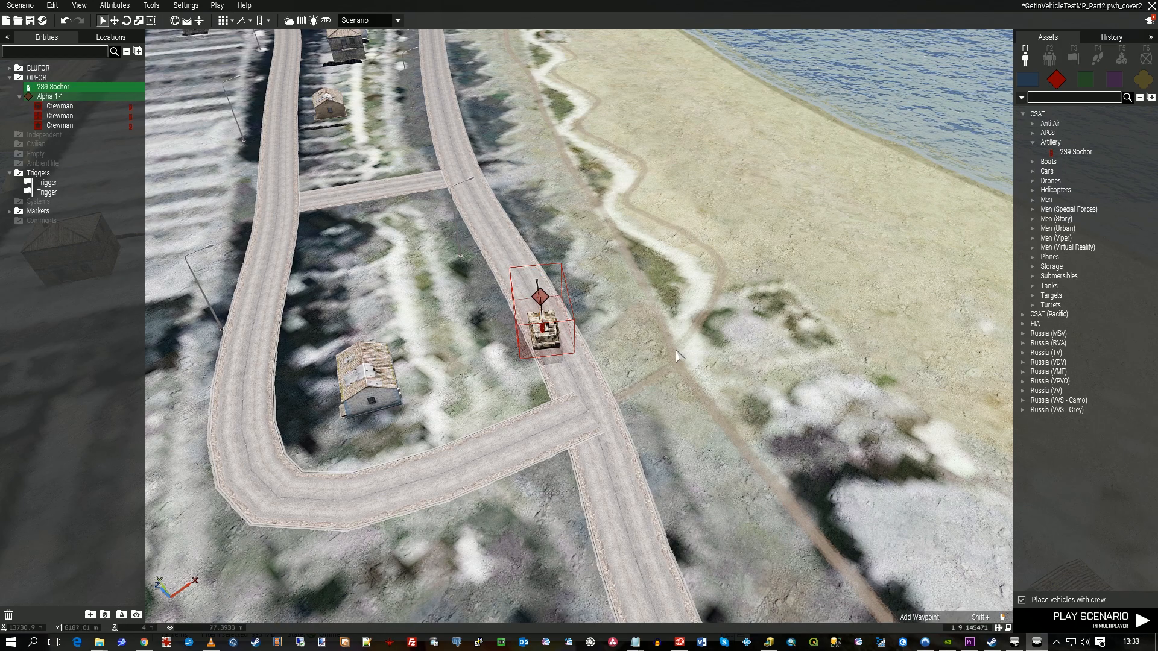
# - Examine the 2S9 Sochor's position on the coastal road in relation to the distant BLUFOR units across the bay
pyautogui.scroll(-10, 720, 375)
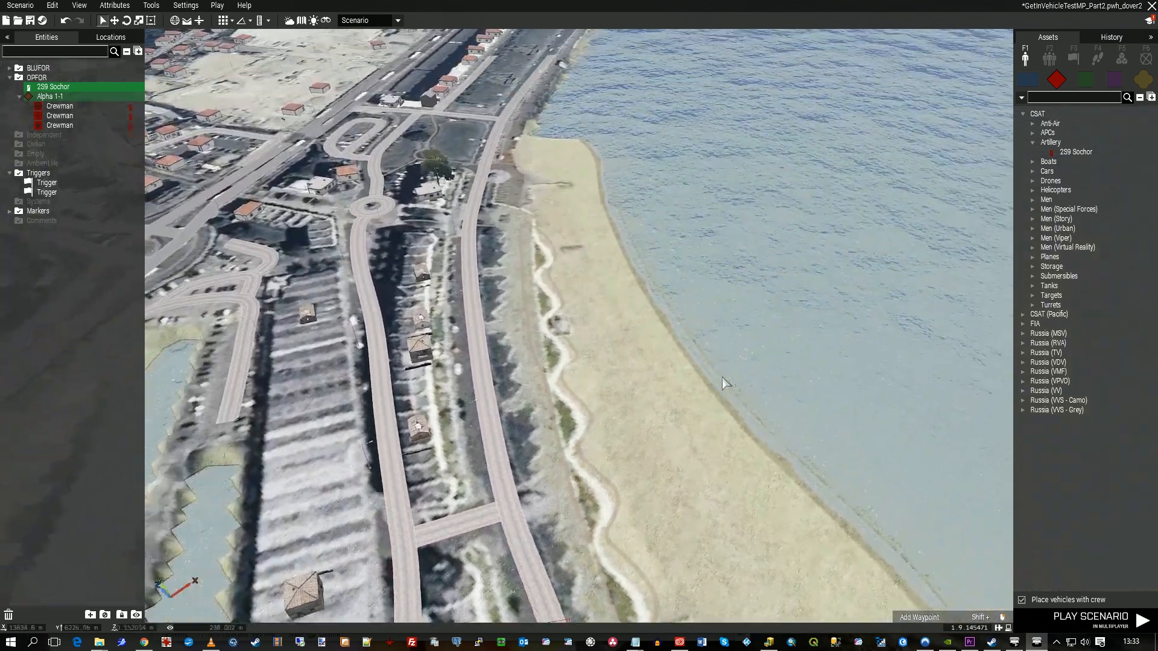
pyautogui.scroll(5, 730, 378)
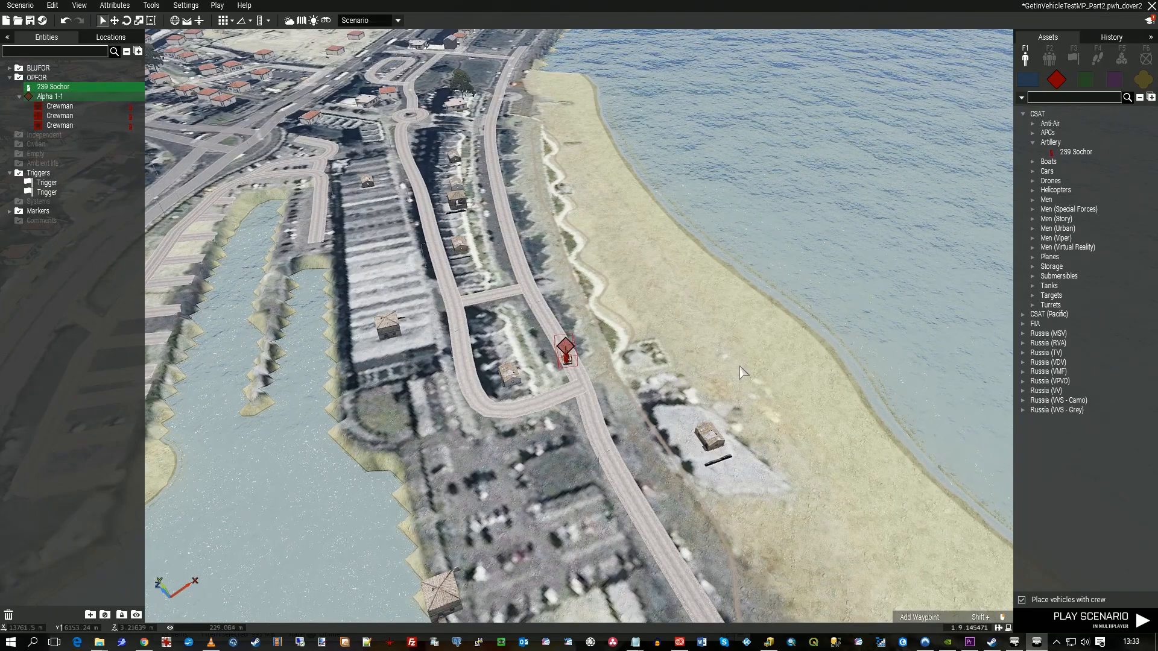
pyautogui.moveTo(732, 322); pyautogui.dragTo(699, 325, button='right')
pyautogui.press('s')
pyautogui.press('d')
pyautogui.press('w')
pyautogui.press('z')
pyautogui.press('a')
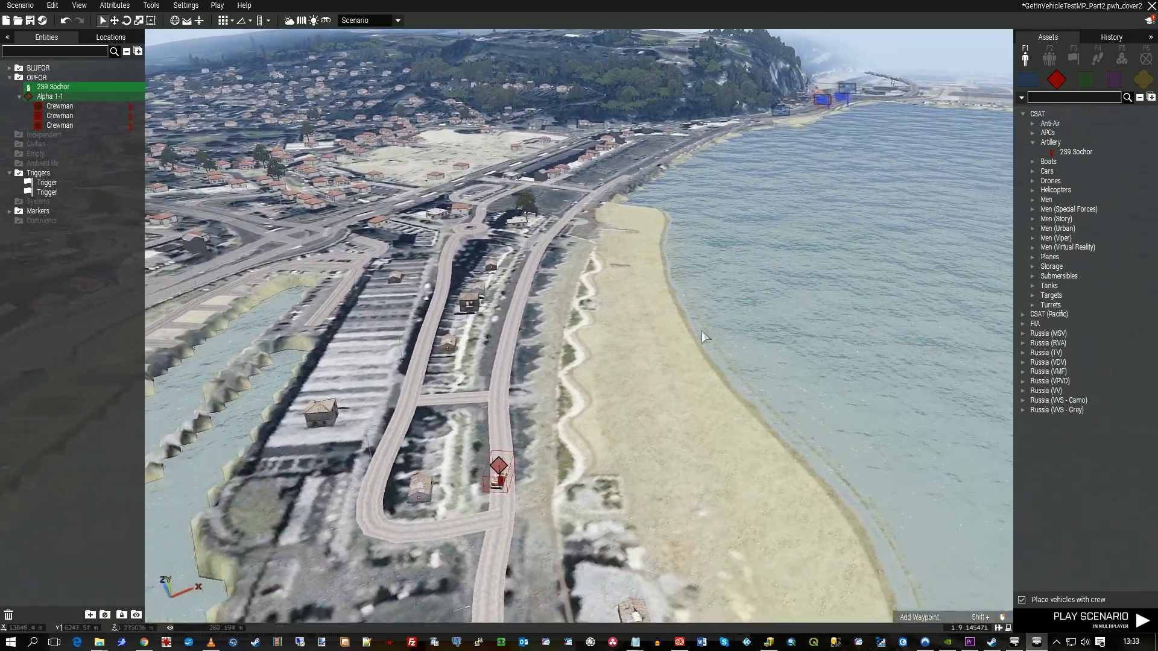
pyautogui.moveTo(700, 325); pyautogui.dragTo(681, 386, button='right')
pyautogui.moveTo(560, 284)
pyautogui.moveTo(840, 315); pyautogui.dragTo(842, 279, button='right')
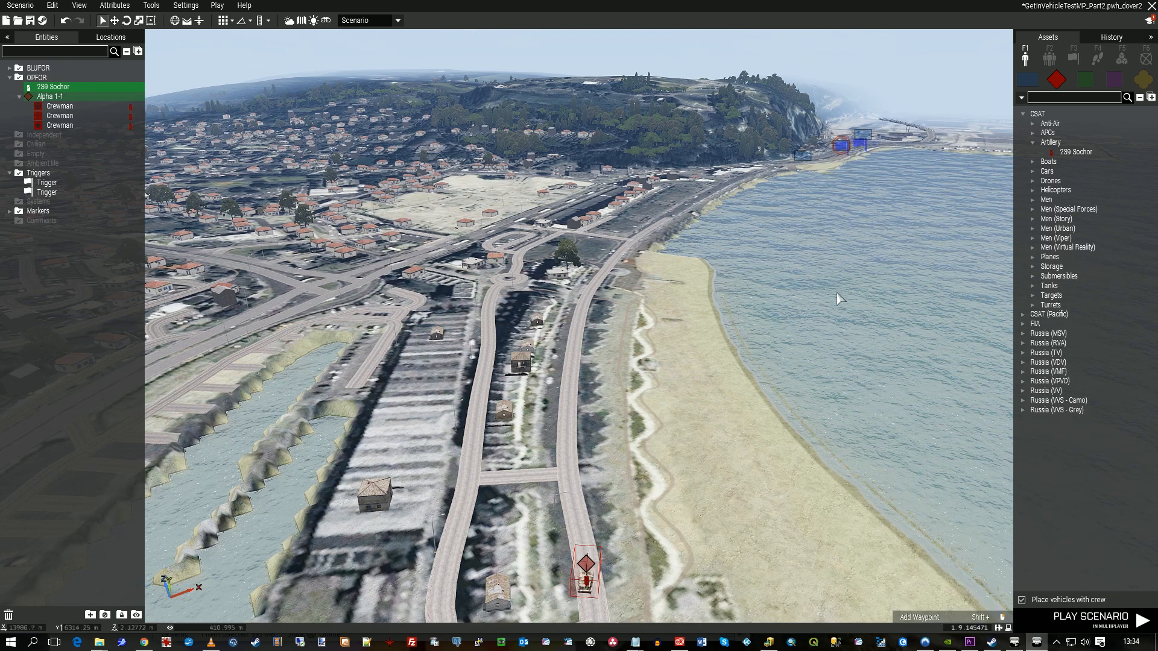
pyautogui.moveTo(829, 330); pyautogui.dragTo(782, 431, button='right')
pyautogui.scroll(-1, 782, 431)
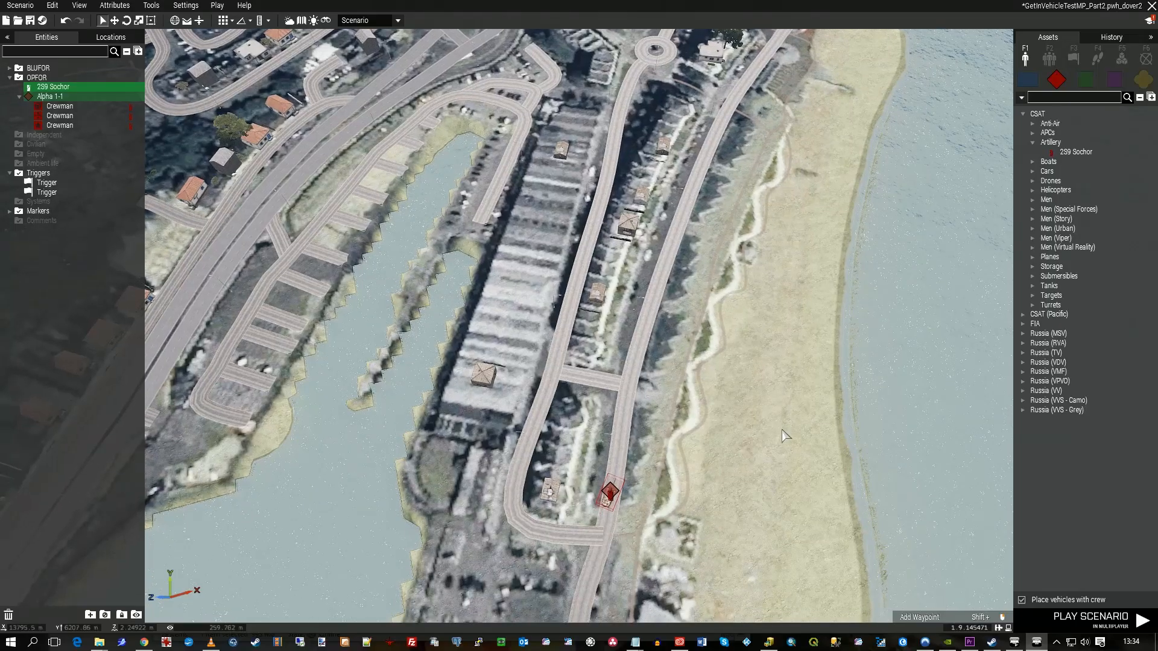
# - Survey the 2D map between the BLUFOR waypoints near target_marker and the 2S9 Sochor's position
pyautogui.press('m')
pyautogui.moveTo(657, 428); pyautogui.dragTo(792, 356, button='right')
pyautogui.scroll(-4, 690, 410)
pyautogui.moveTo(429, 486); pyautogui.dragTo(799, 402, button='right')
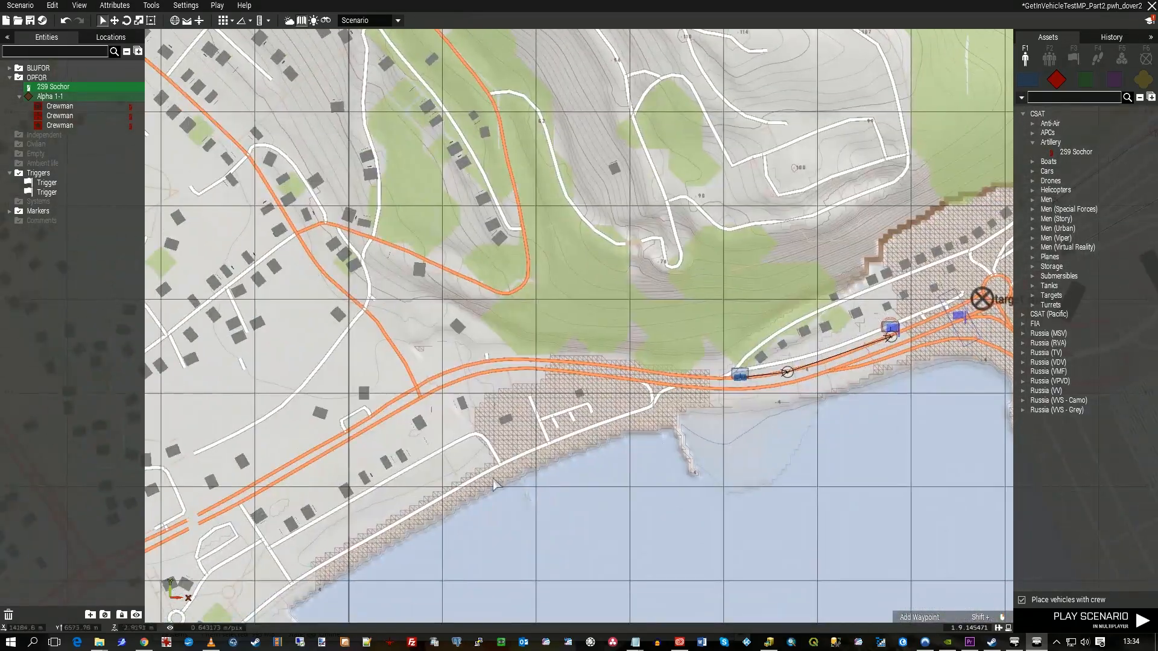
pyautogui.moveTo(498, 482); pyautogui.dragTo(701, 341, button='right')
pyautogui.scroll(-2, 543, 453)
pyautogui.moveTo(469, 518); pyautogui.dragTo(651, 339, button='right')
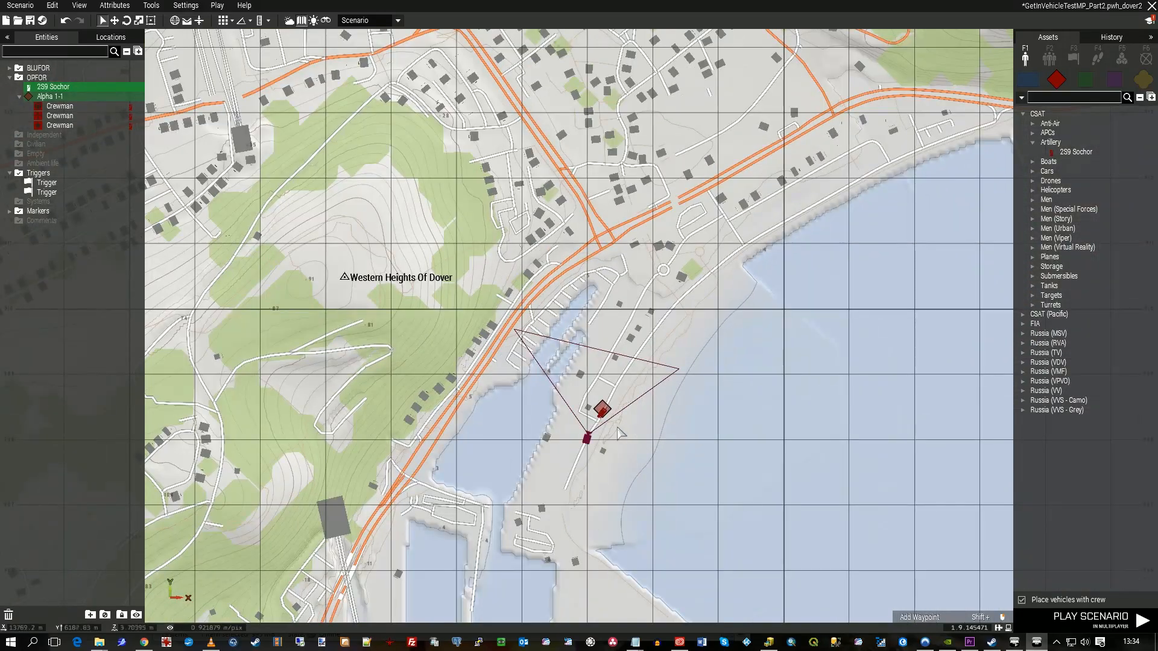
pyautogui.scroll(3, 618, 428)
pyautogui.scroll(-3, 664, 383)
pyautogui.scroll(-4, 750, 365)
pyautogui.moveTo(778, 313); pyautogui.dragTo(691, 385, button='right')
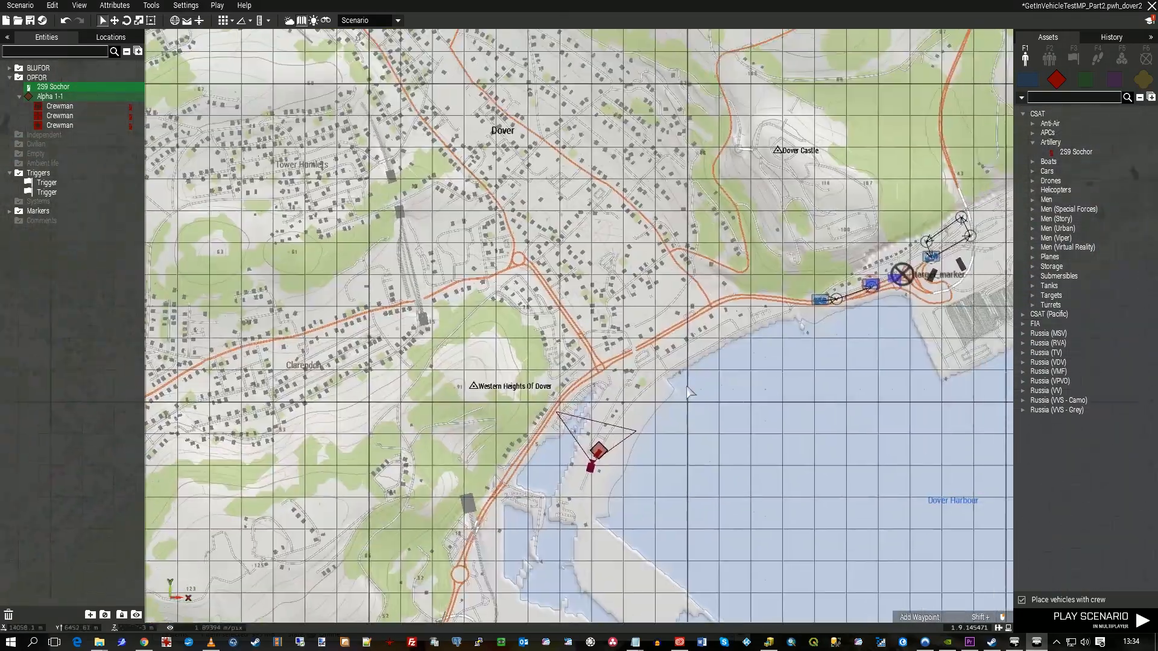
# - Find the Show / Hide system module and place it on the map just north of the 2S9 Sochor
pyautogui.click(1146, 60)
pyautogui.click(1120, 60)
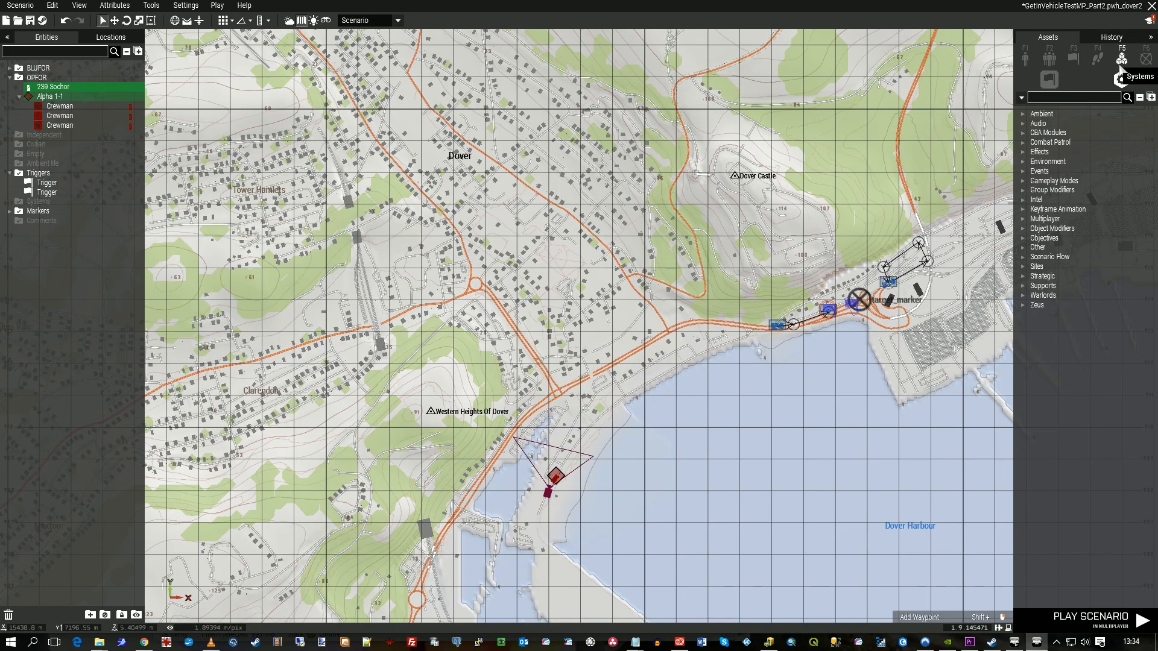
pyautogui.click(1081, 100)
pyautogui.write('show')
pyautogui.click(1083, 124)
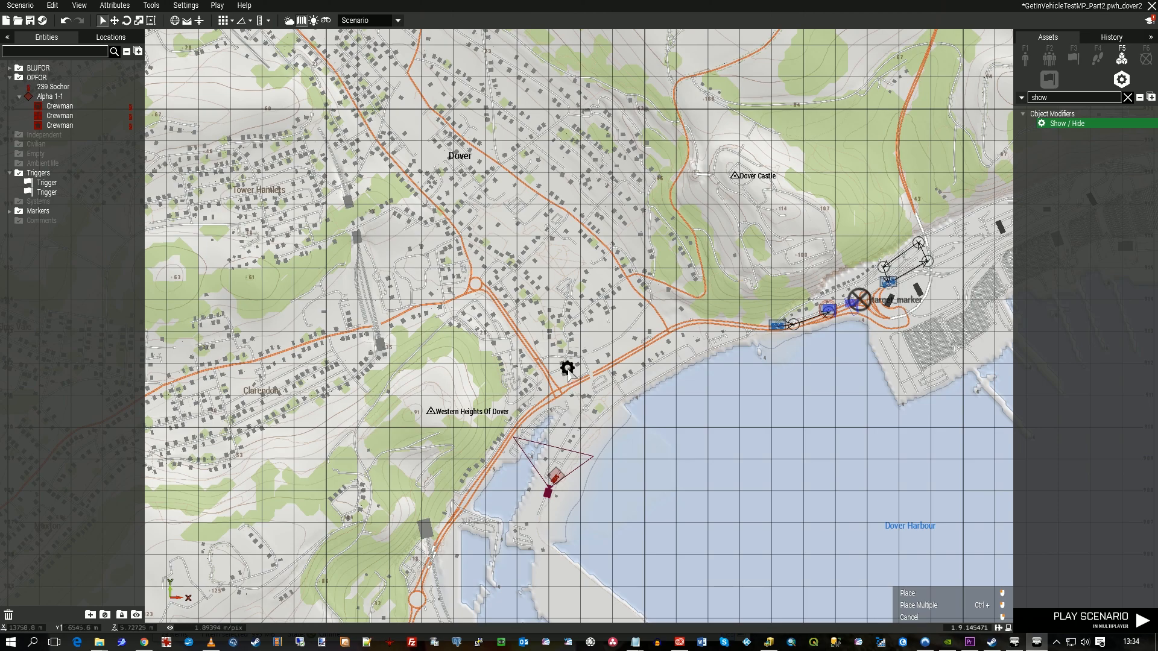
pyautogui.click(567, 369)
# - Sync the Show / Hide module to the 2S9 Sochor
pyautogui.rightClick(568, 371)
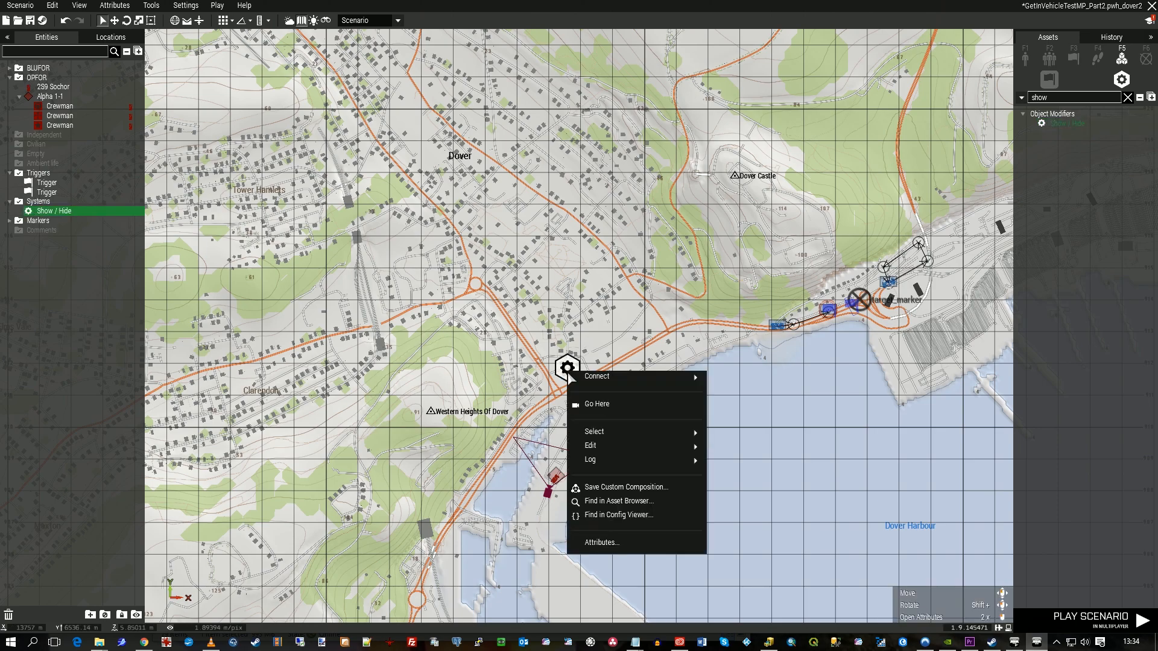
pyautogui.moveTo(597, 376)
pyautogui.click(741, 390)
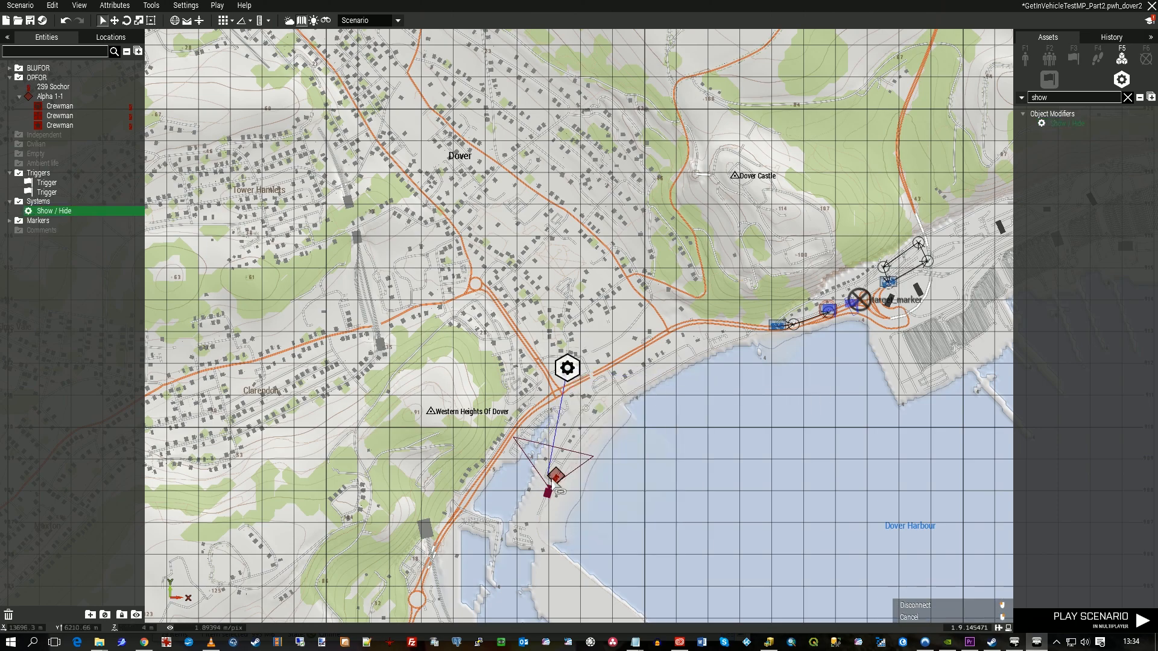
pyautogui.click(554, 477)
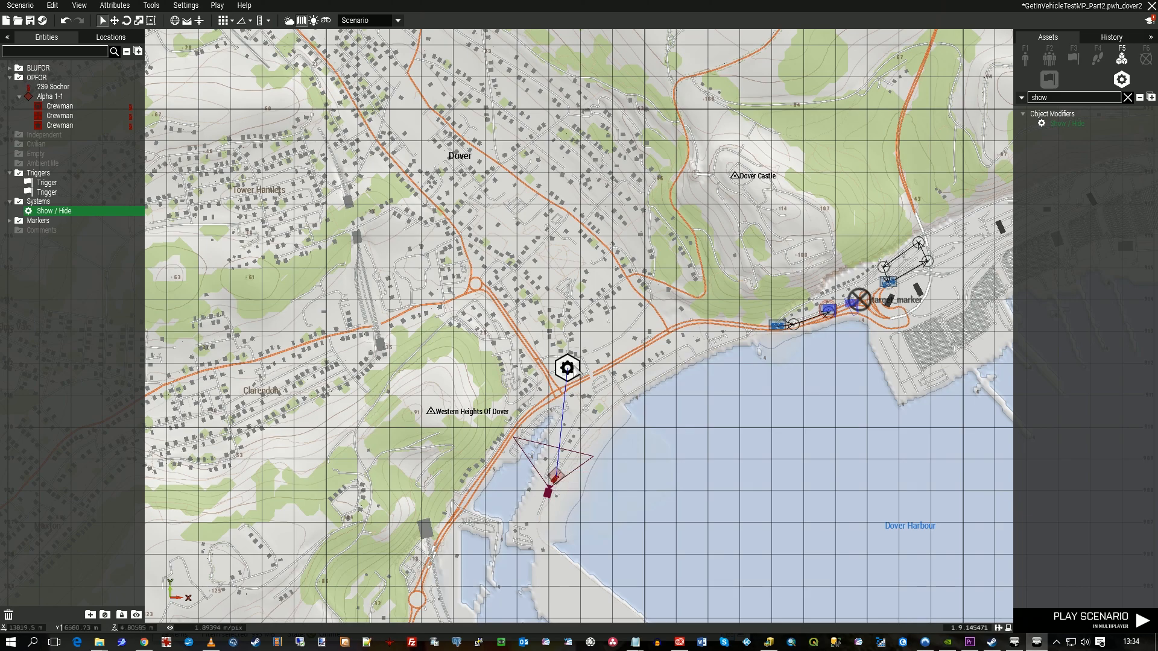
# - Review the Show / Hide module's apply-to and action settings and its sync link to the 2S9 Sochor
pyautogui.doubleClick(567, 369)
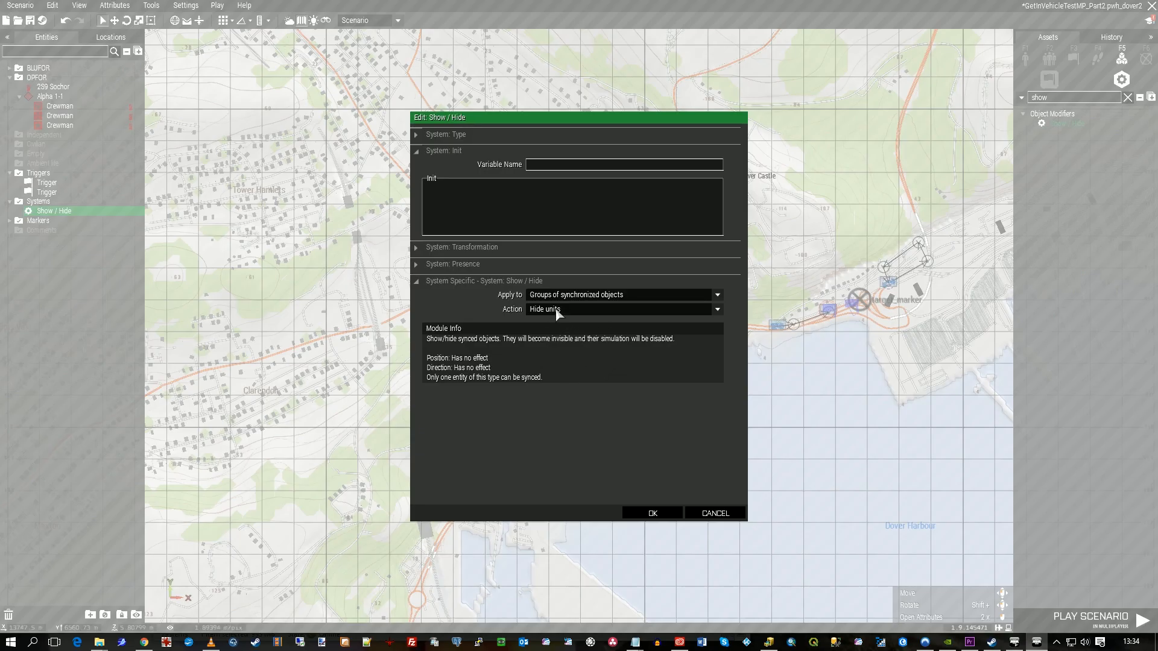
pyautogui.click(651, 514)
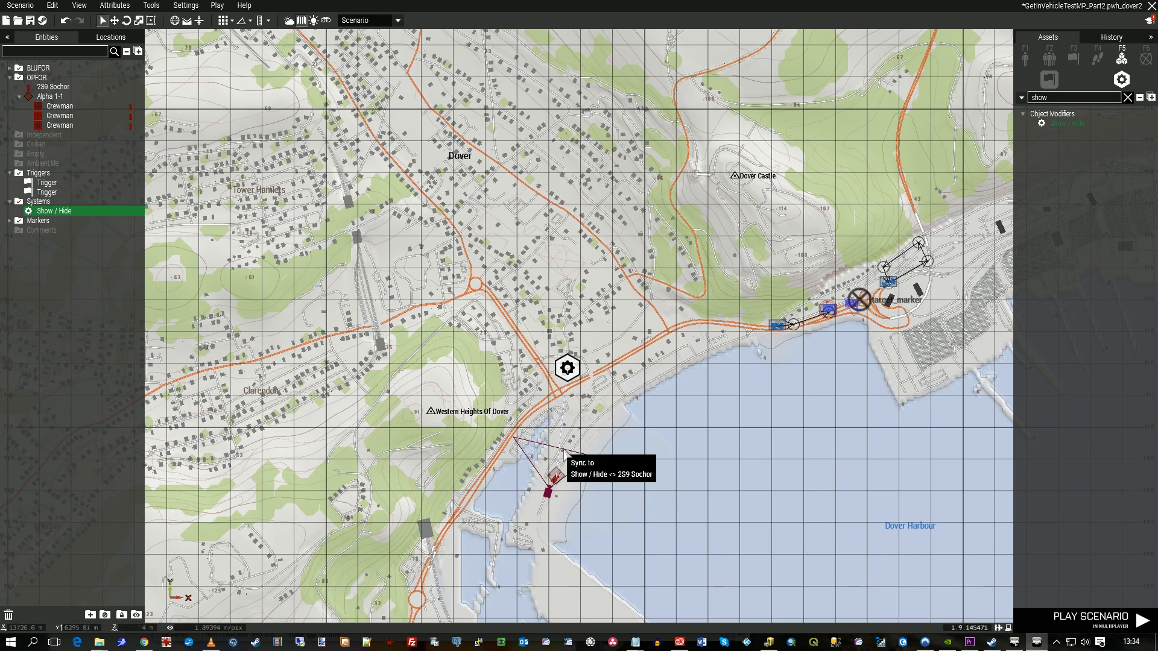
pyautogui.scroll(3, 694, 404)
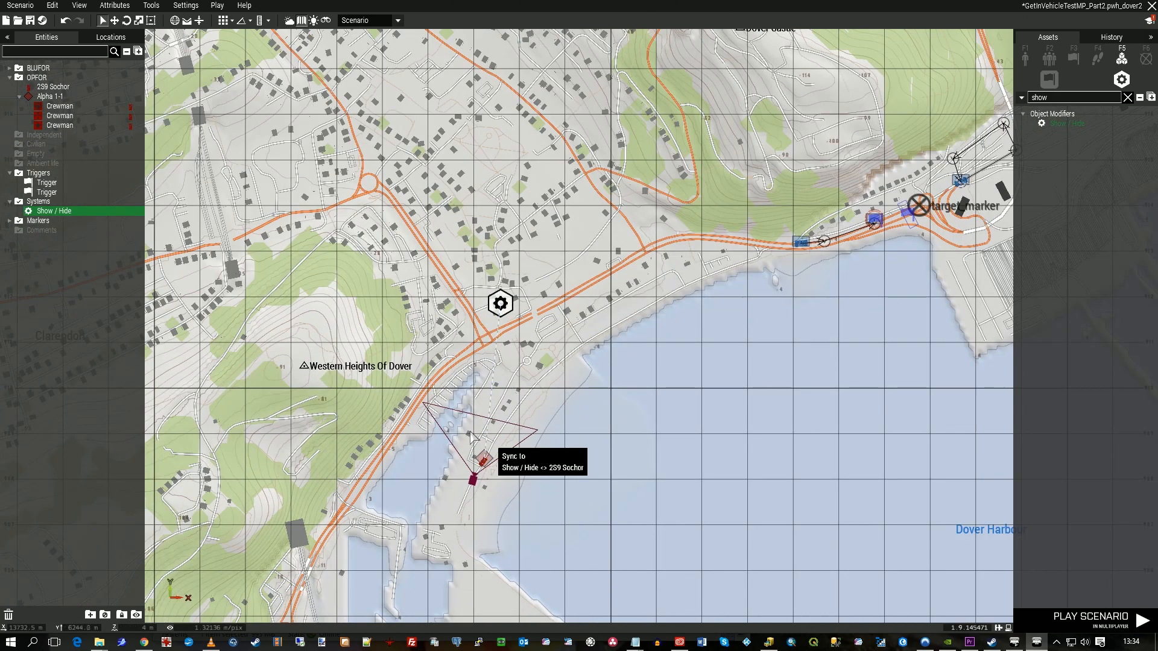
pyautogui.click(471, 437)
pyautogui.moveTo(827, 405); pyautogui.dragTo(690, 432, button='right')
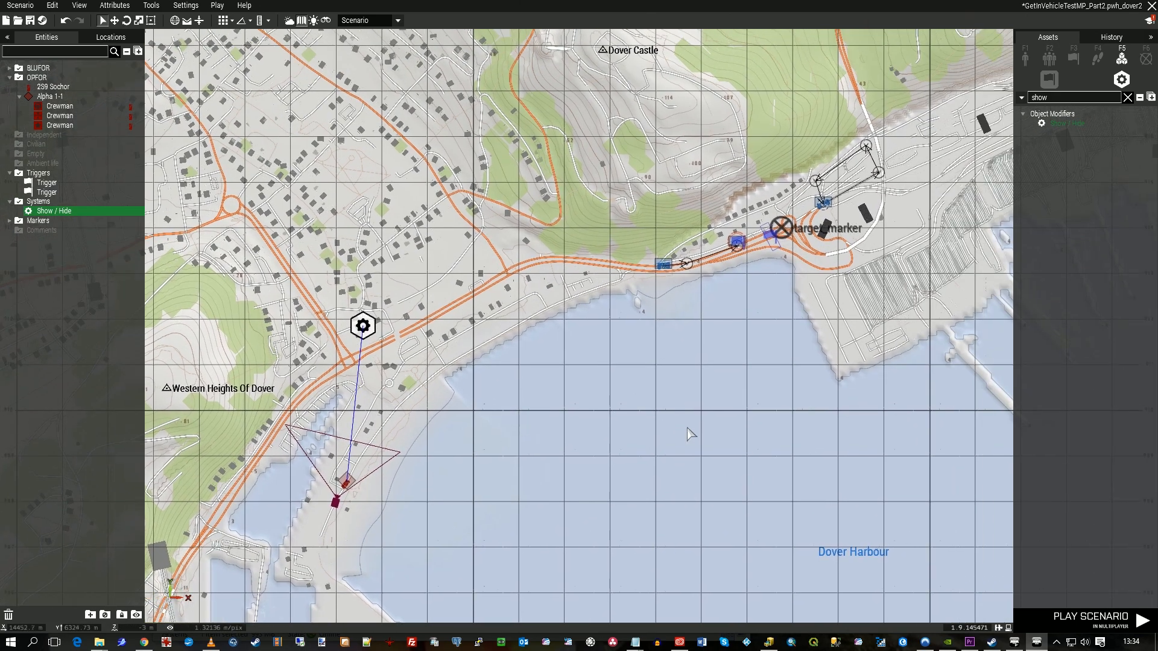
pyautogui.scroll(-2, 844, 433)
pyautogui.moveTo(838, 413); pyautogui.dragTo(788, 405, button='right')
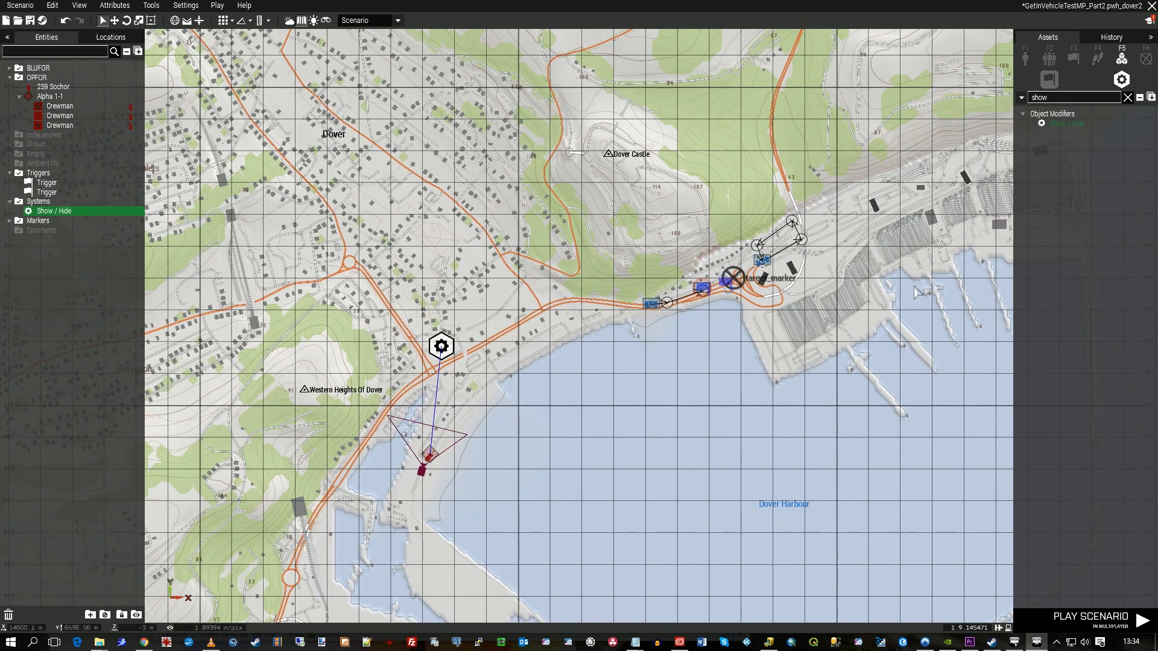
# - Give the 2S9 Sochor a FIRE MISSION waypoint next to the westernmost BLUFOR vehicle on the coastal road
pyautogui.click(429, 456)
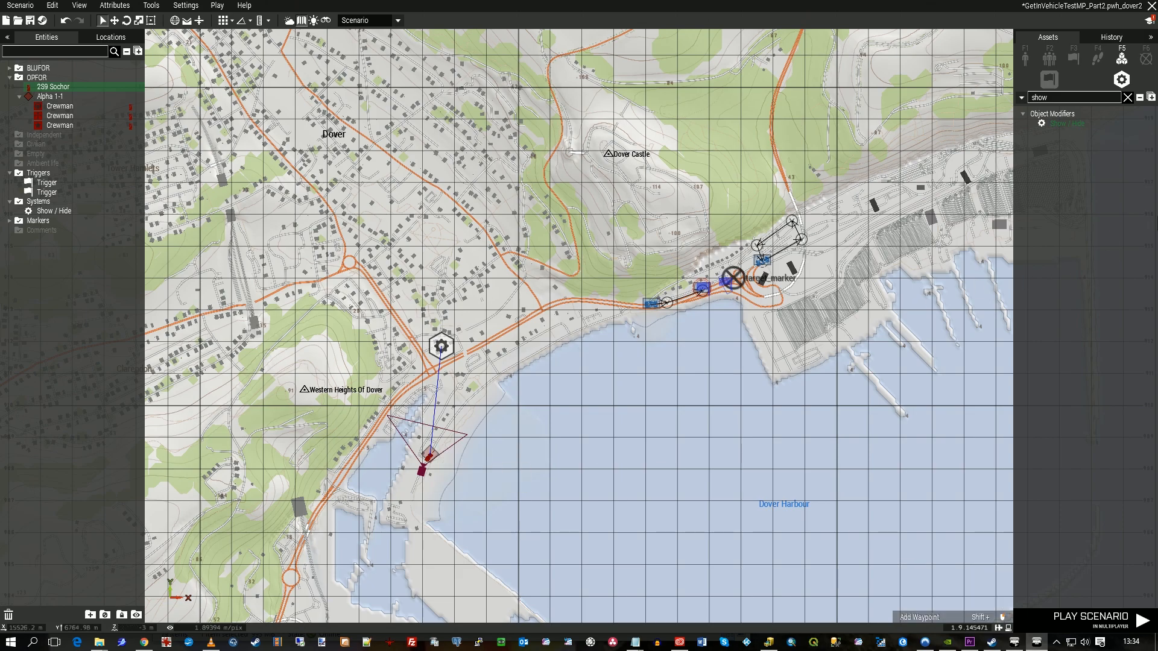
pyautogui.click(1127, 98)
pyautogui.click(1097, 59)
pyautogui.click(1061, 132)
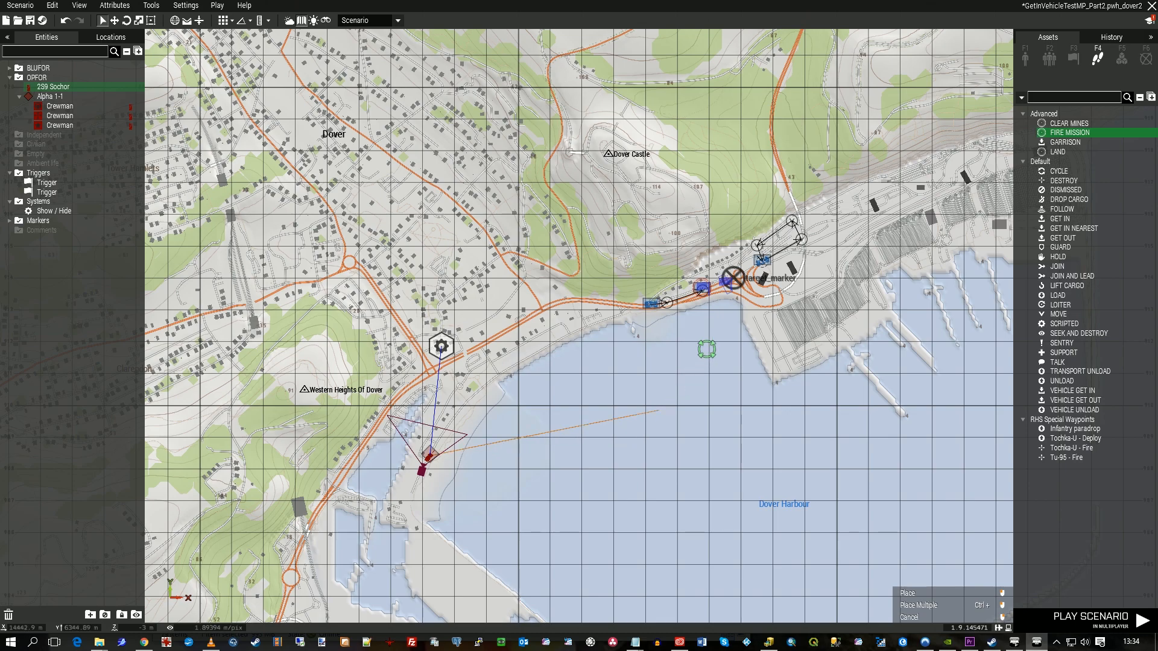
pyautogui.scroll(3, 663, 313)
pyautogui.scroll(2, 641, 326)
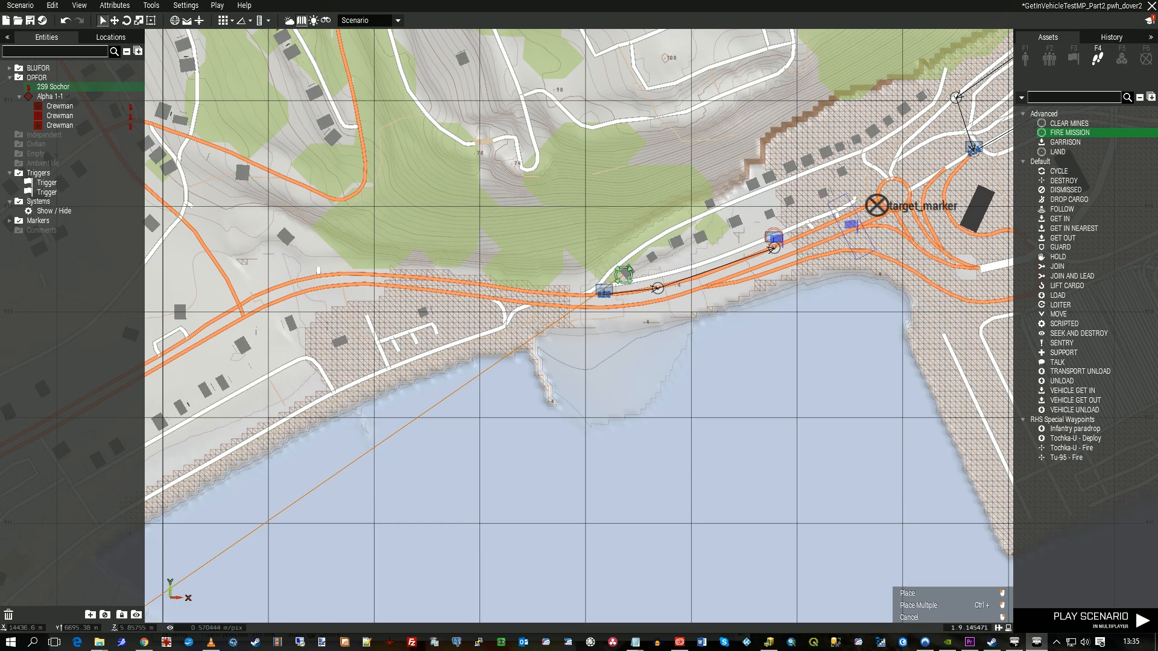
pyautogui.click(621, 276)
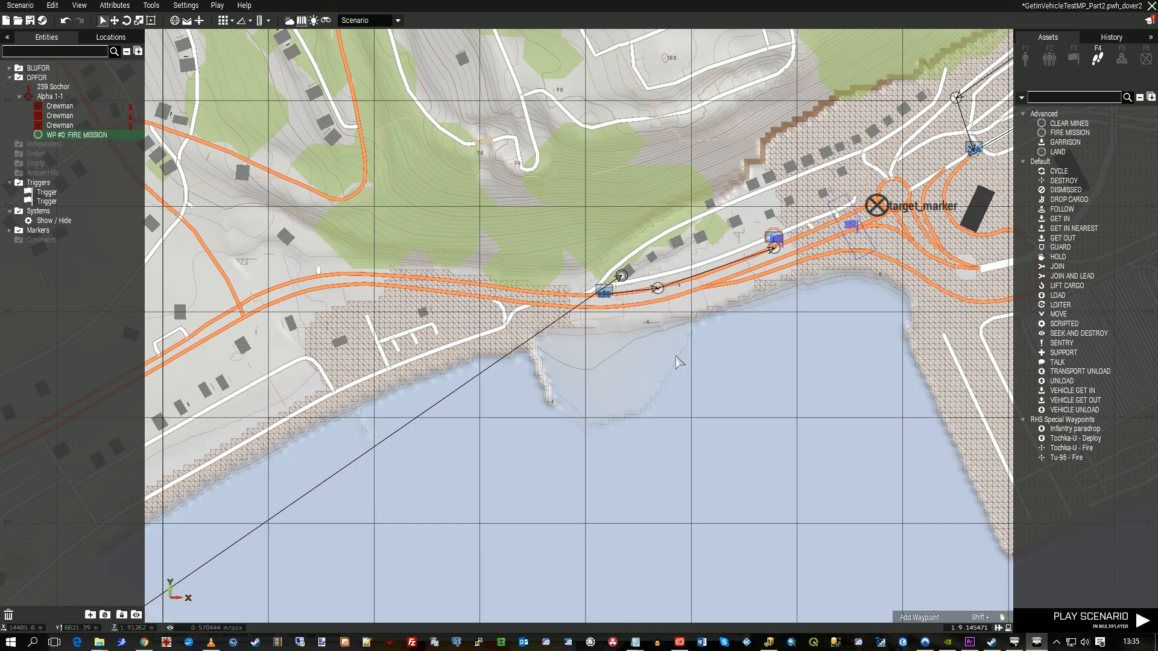
# - Examine the fire mission line from the 2S9 Sochor and the triggers and waypoints around target_marker
pyautogui.press('s')
pyautogui.scroll(-4, 694, 377)
pyautogui.scroll(2, 697, 386)
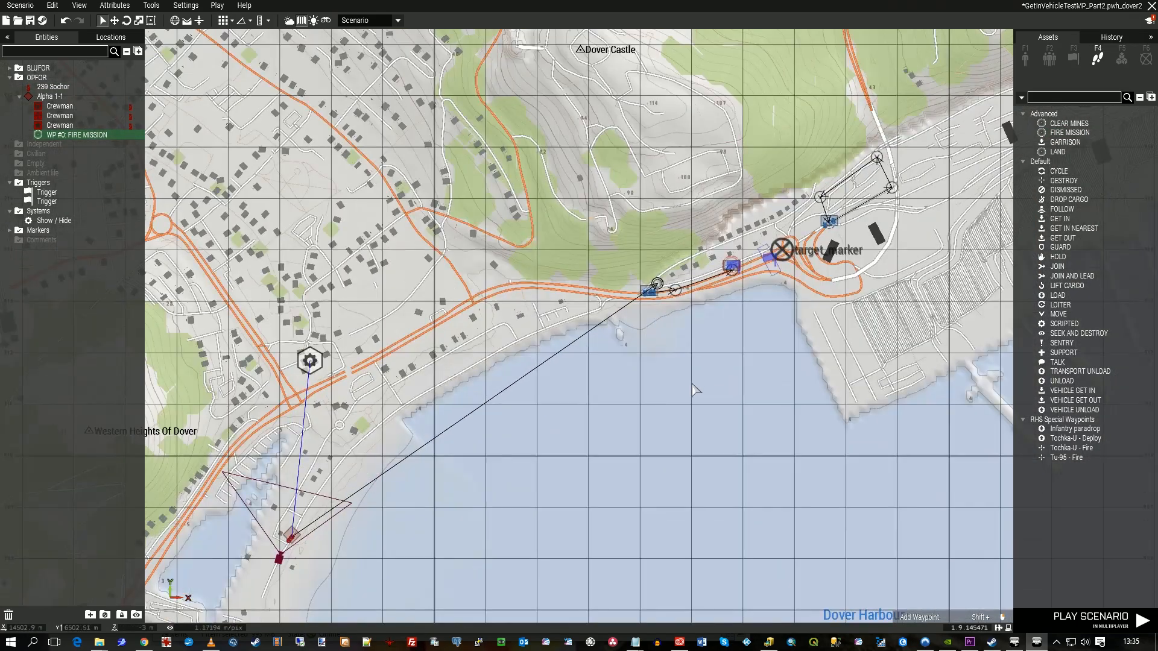
pyautogui.scroll(-2, 380, 416)
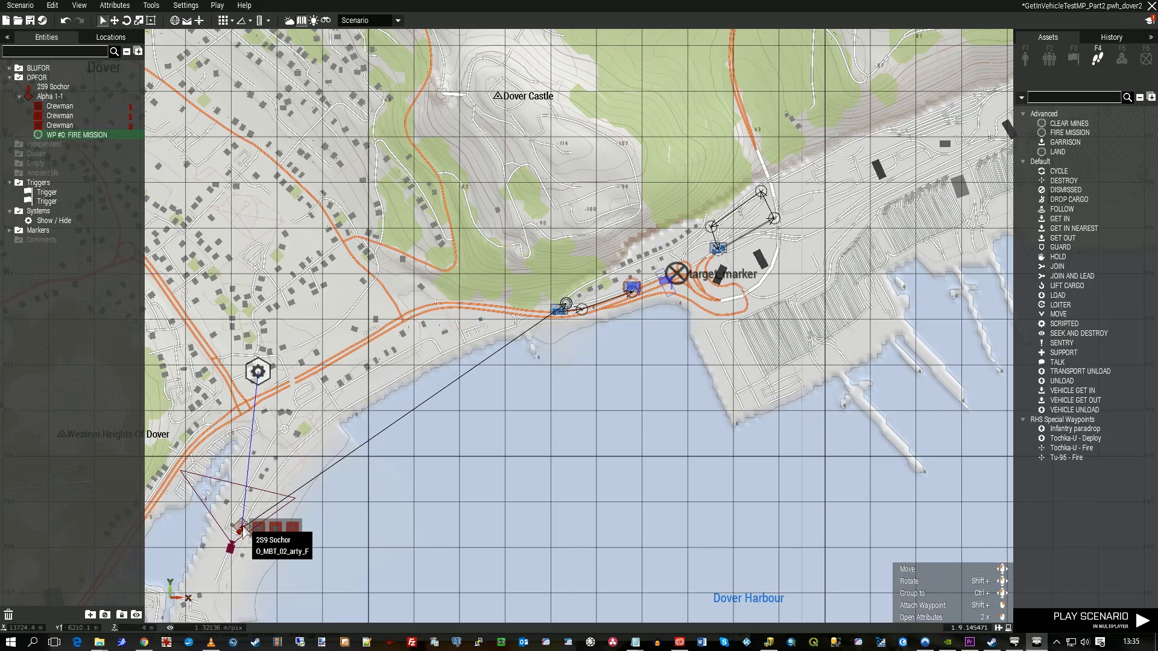
pyautogui.moveTo(650, 378); pyautogui.dragTo(618, 406, button='right')
pyautogui.scroll(5, 618, 398)
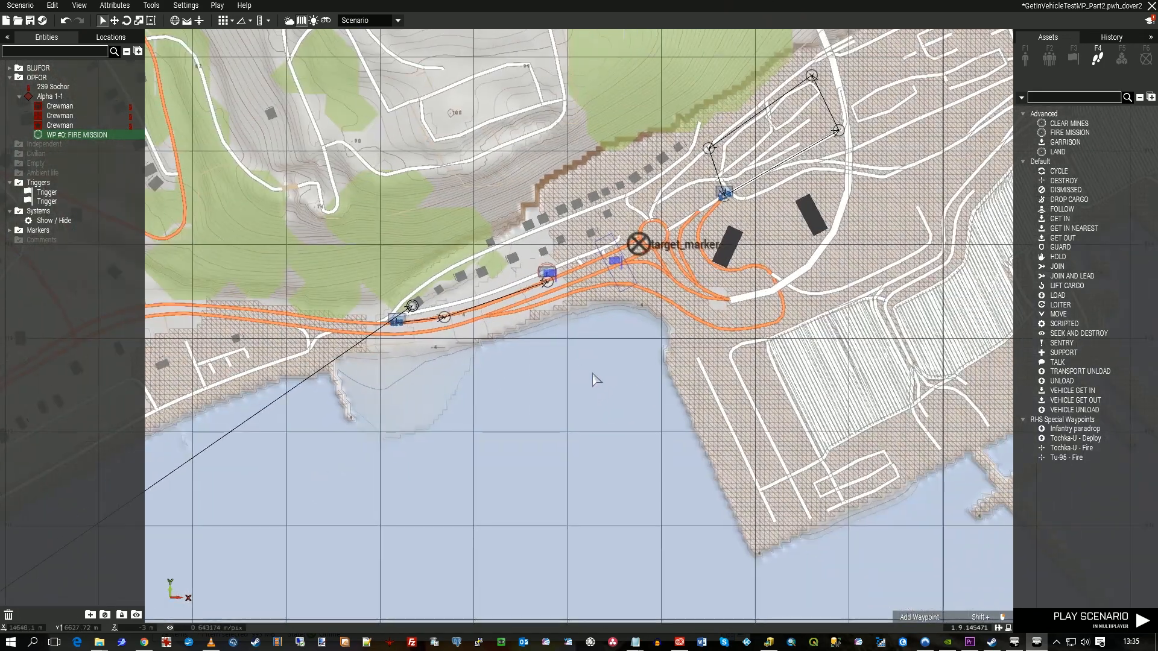
# - Place a second Show / Hide module on the map just northeast of the existing one
pyautogui.moveTo(594, 379)
pyautogui.mouseDown(button='right')
pyautogui.moveTo(610, 406)
pyautogui.moveTo(693, 390)
pyautogui.moveTo(710, 349)
pyautogui.mouseUp(button='right')
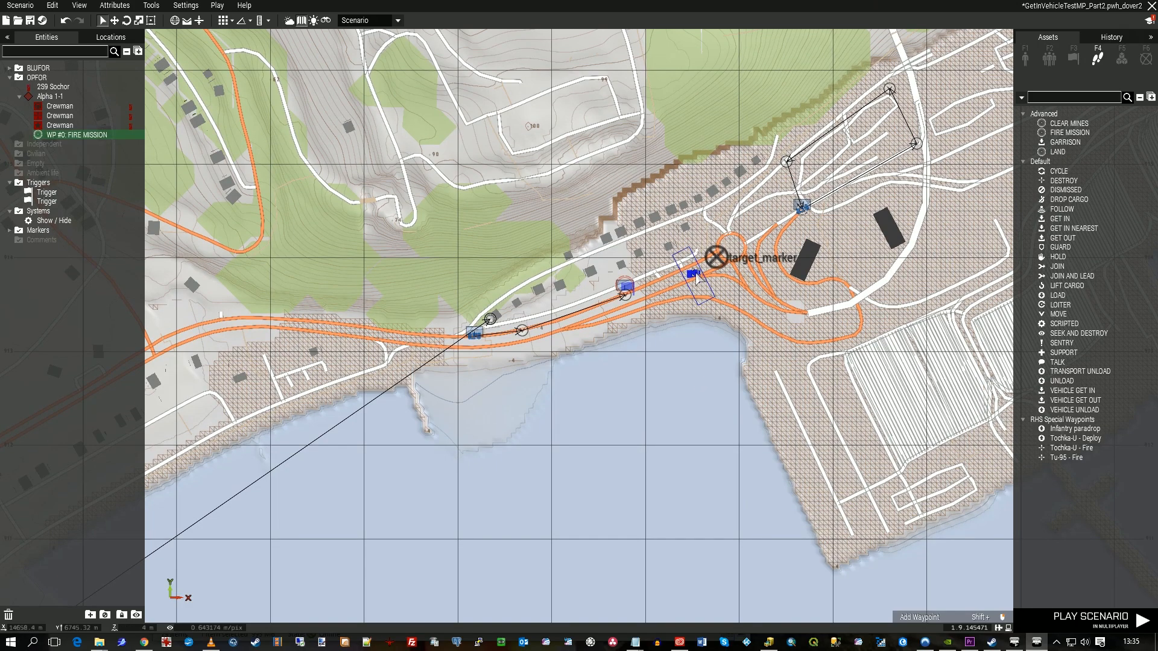
pyautogui.click(1091, 102)
pyautogui.write('show')
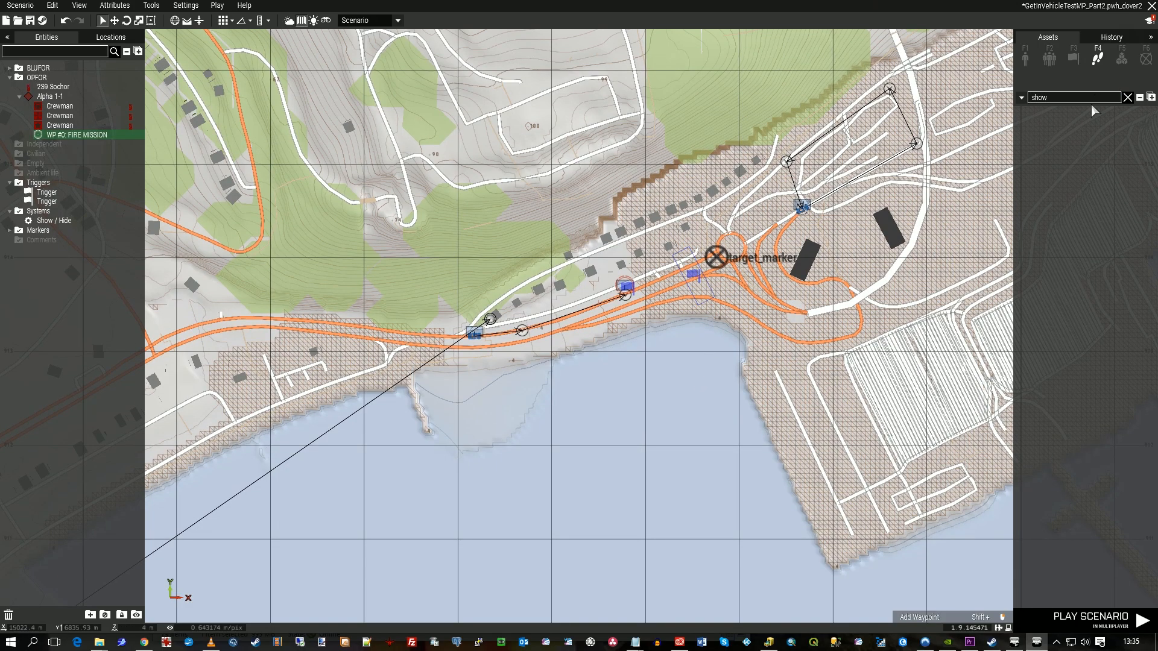
pyautogui.click(1121, 59)
pyautogui.click(1065, 123)
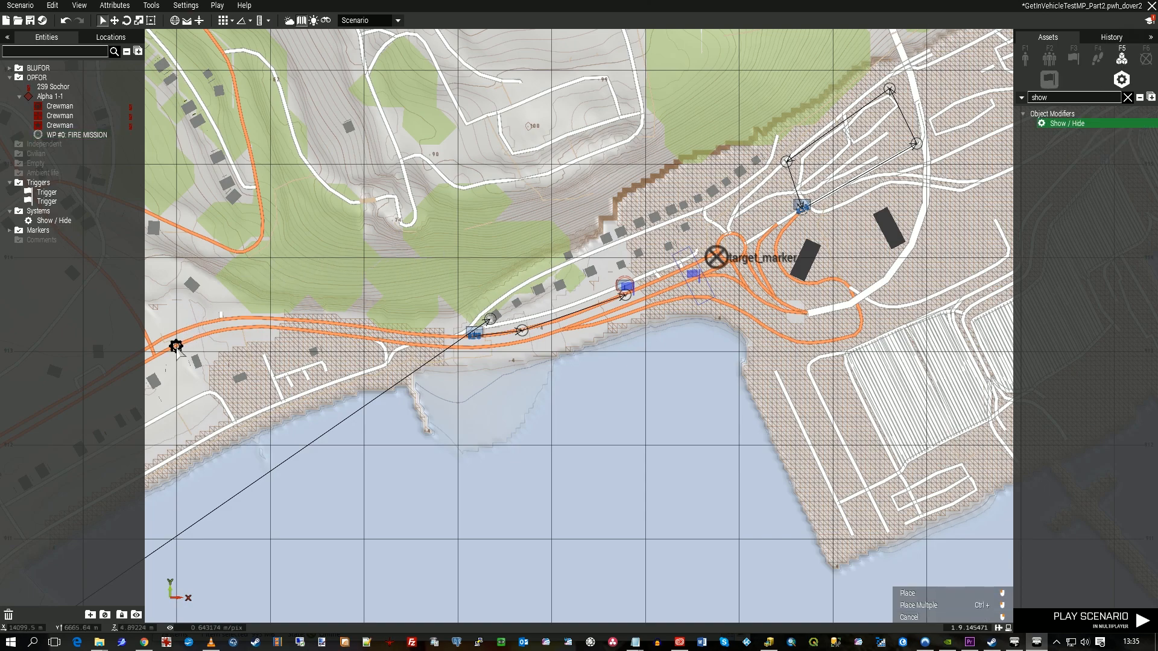
pyautogui.click(176, 347)
pyautogui.scroll(-5, 566, 318)
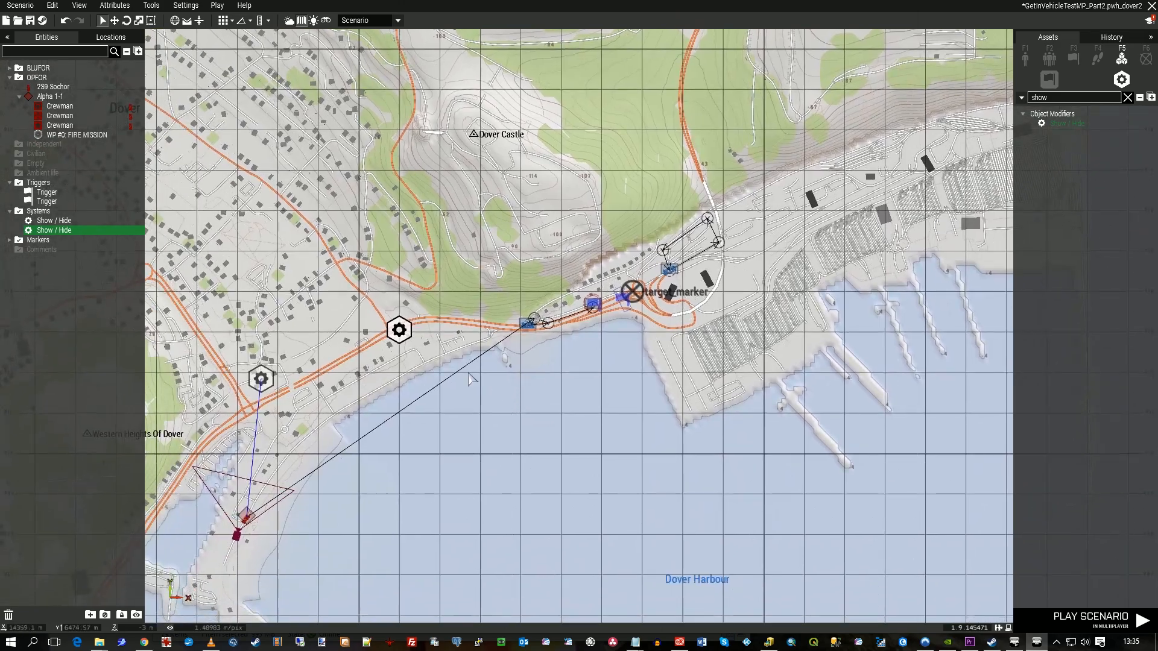
pyautogui.moveTo(398, 330); pyautogui.dragTo(335, 329)
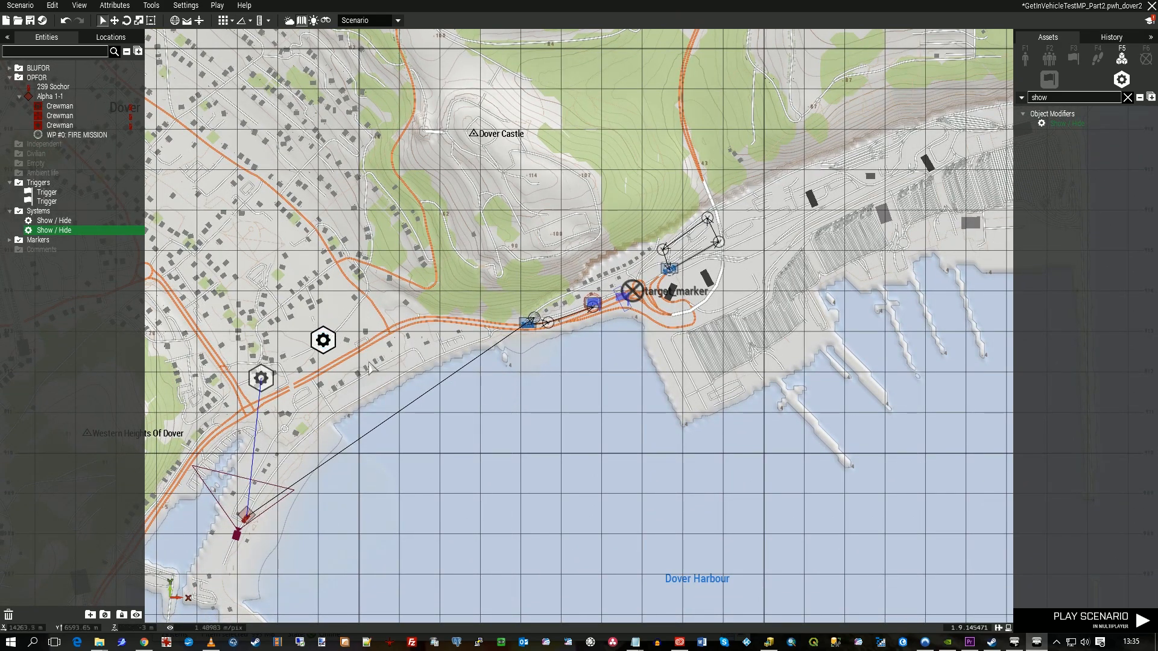
# - Set the new Show / Hide module's action to Show units
pyautogui.doubleClick(323, 340)
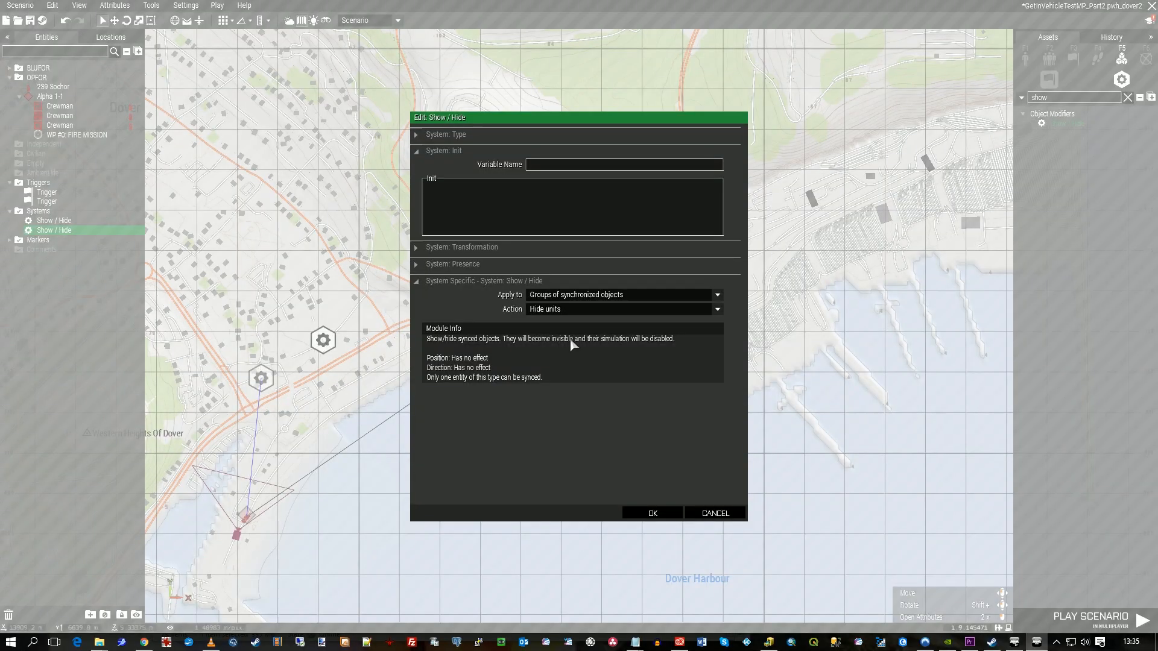
pyautogui.click(707, 308)
pyautogui.click(682, 321)
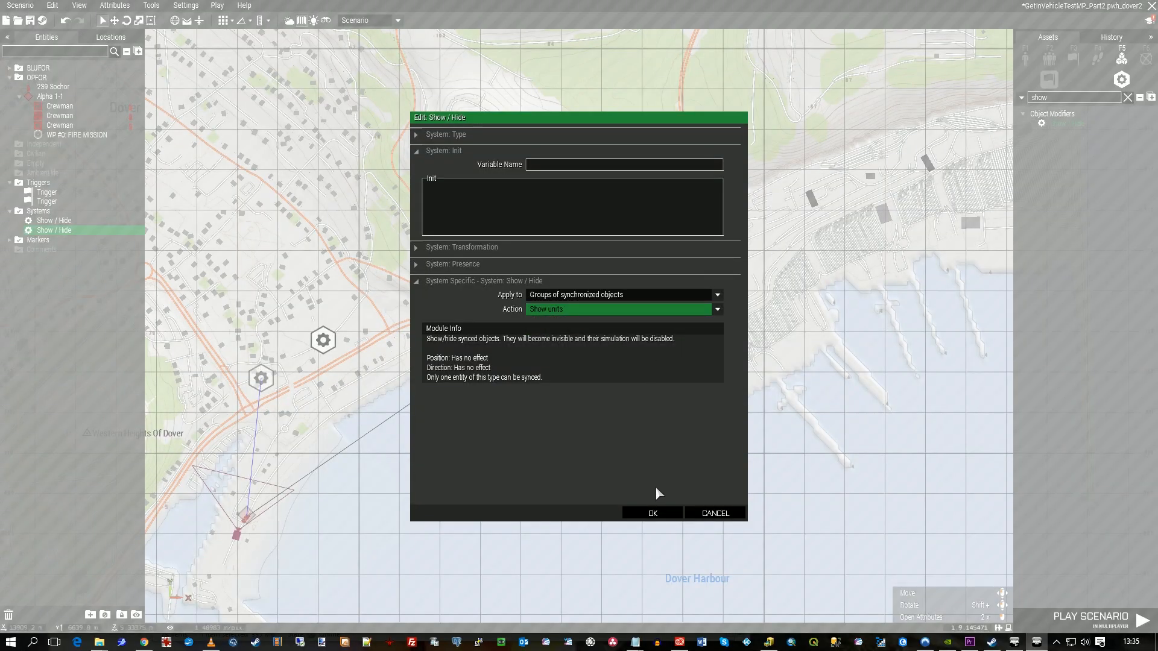
pyautogui.click(654, 514)
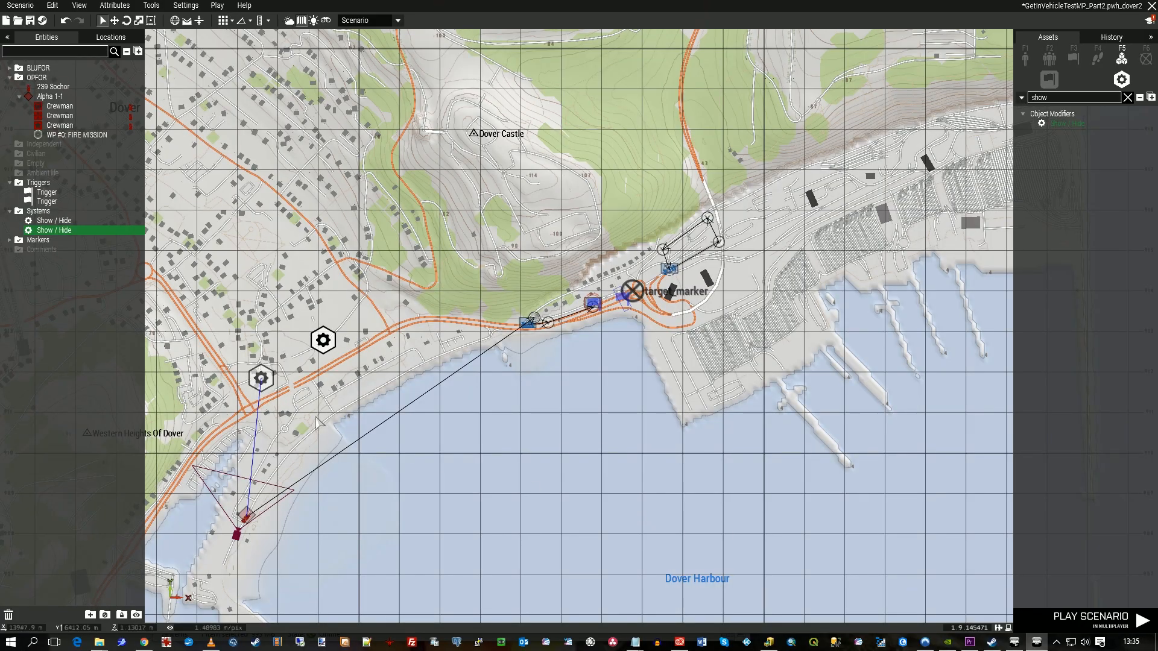
# - Compare the apply-to and action settings of the two Show / Hide modules
pyautogui.doubleClick(260, 378)
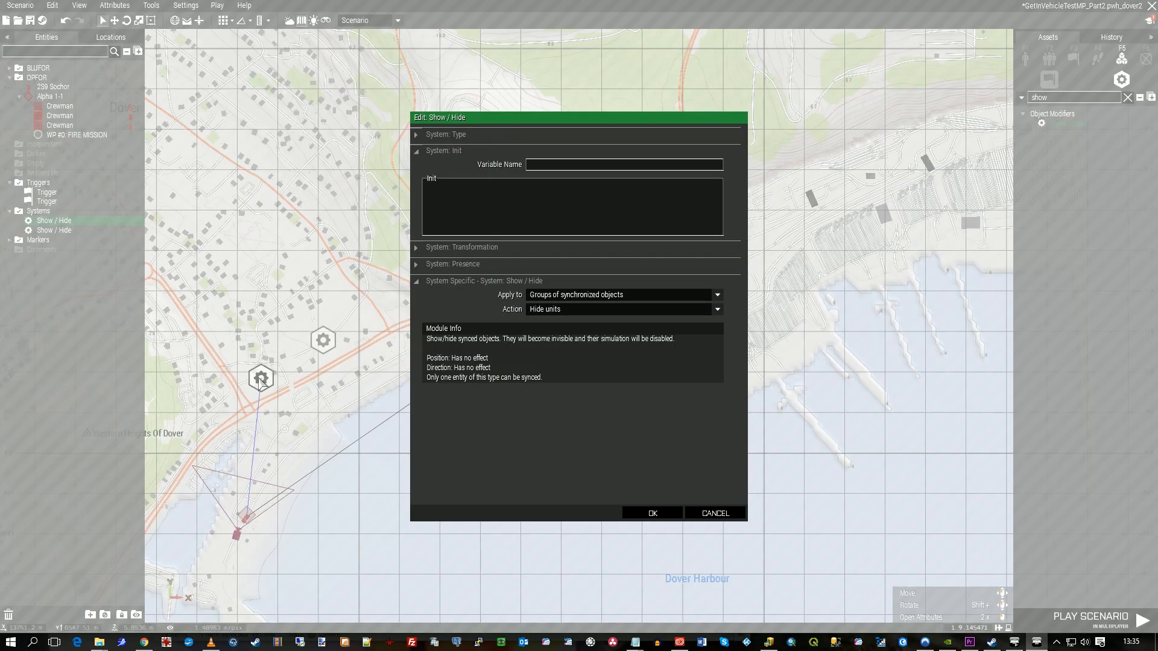
pyautogui.click(654, 513)
pyautogui.doubleClick(324, 339)
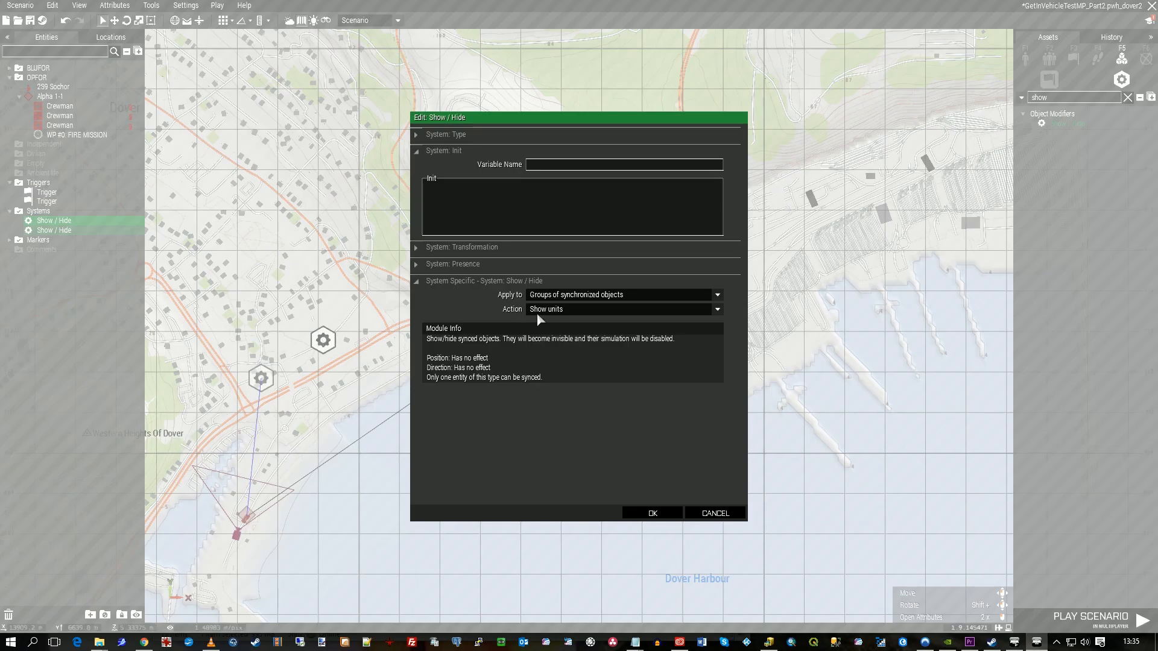
pyautogui.click(651, 513)
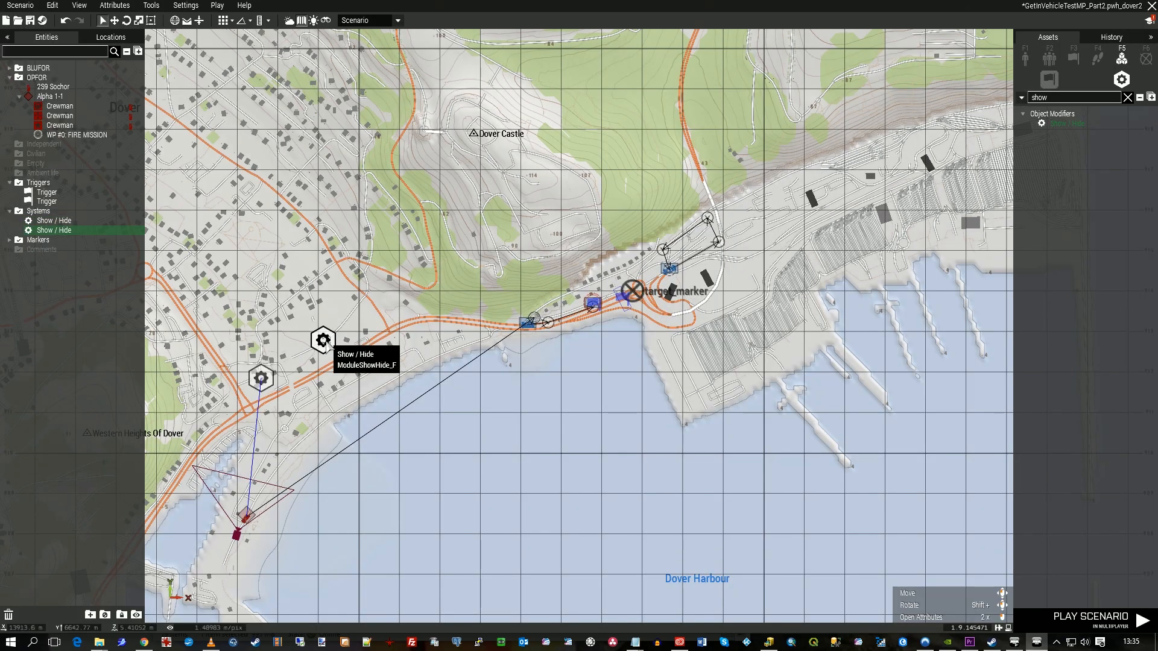
# - Sync the northeastern Show / Hide module to the 2S9 Sochor and shift the module slightly northeast
pyautogui.rightClick(323, 341)
pyautogui.moveTo(424, 350)
pyautogui.click(485, 344)
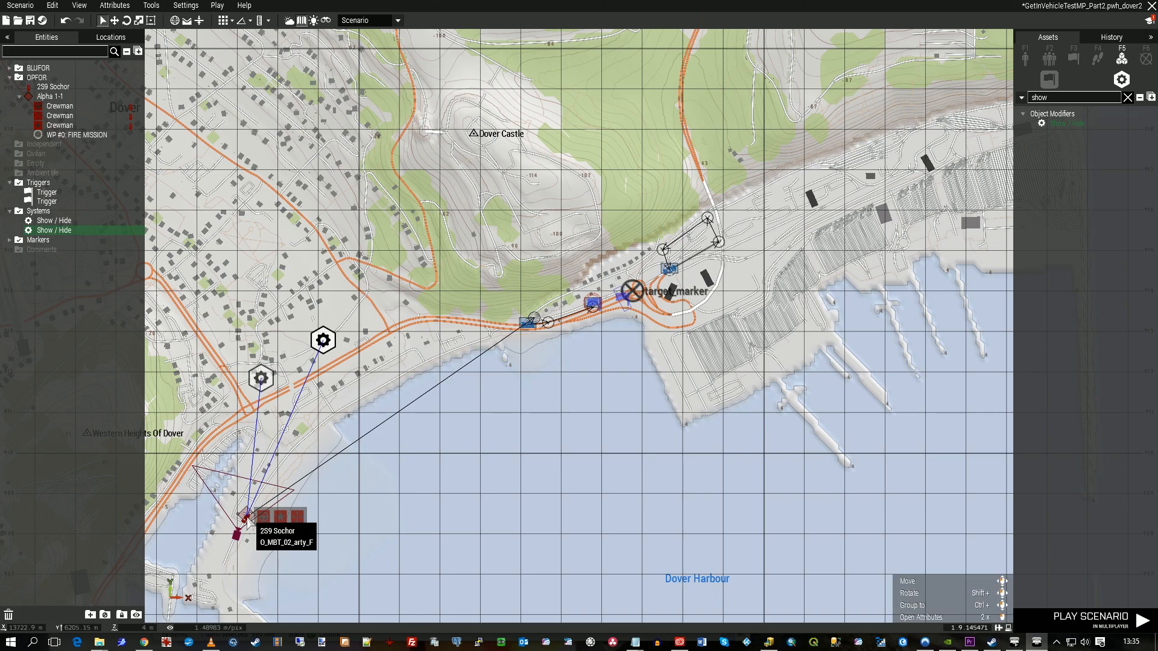
pyautogui.click(246, 519)
pyautogui.moveTo(324, 341); pyautogui.dragTo(333, 330)
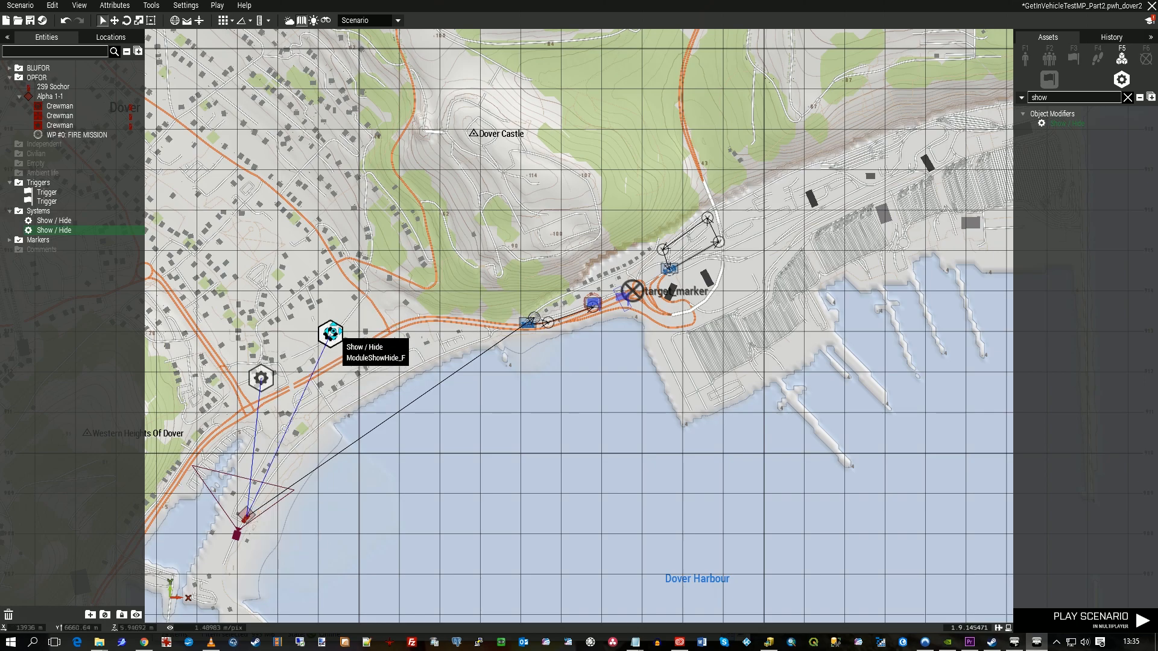
# - Sync the northeastern Show / Hide module to the BLUFOR Present trigger beside target_marker
pyautogui.rightClick(333, 330)
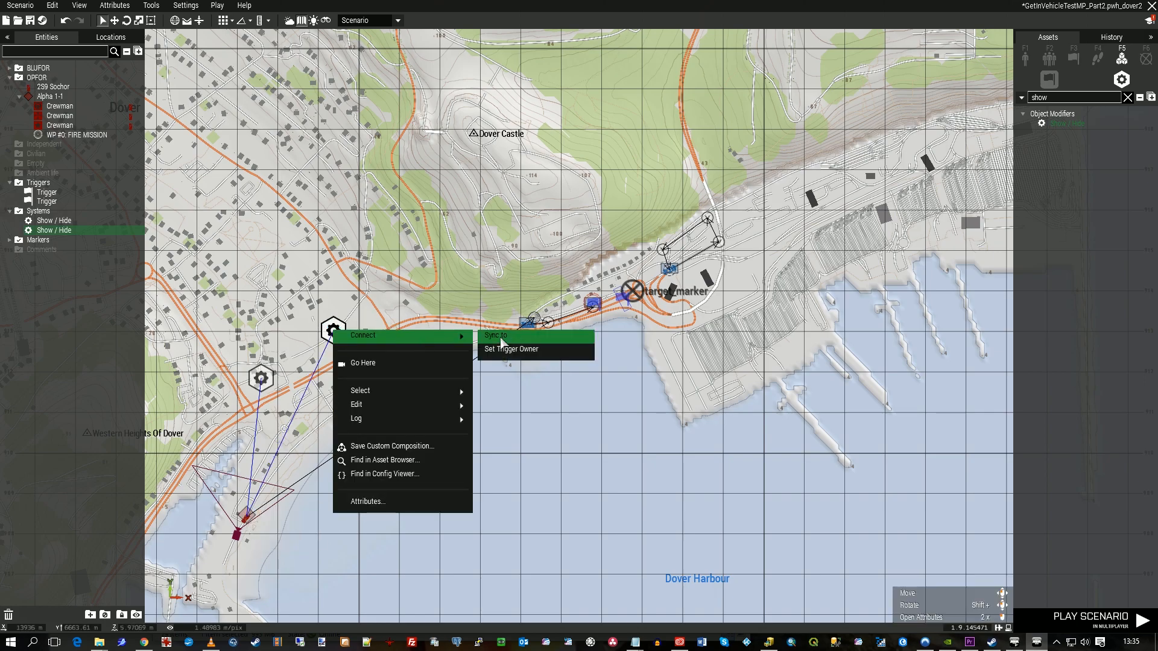
pyautogui.click(499, 344)
pyautogui.scroll(3, 621, 310)
pyautogui.scroll(2, 621, 311)
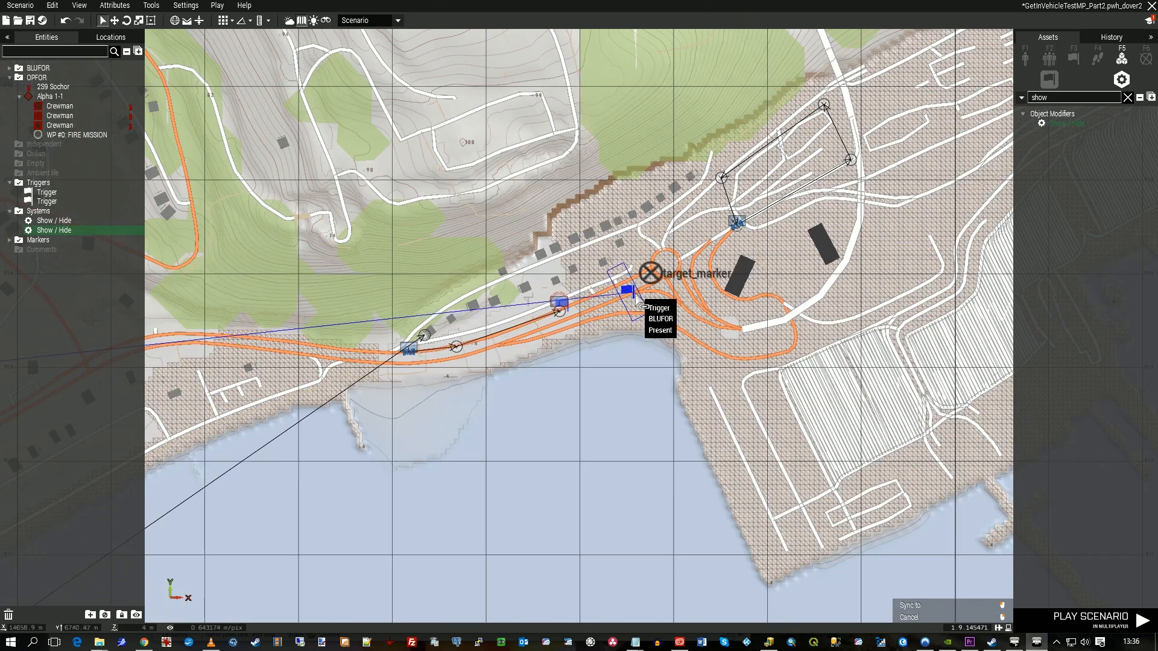
pyautogui.click(633, 297)
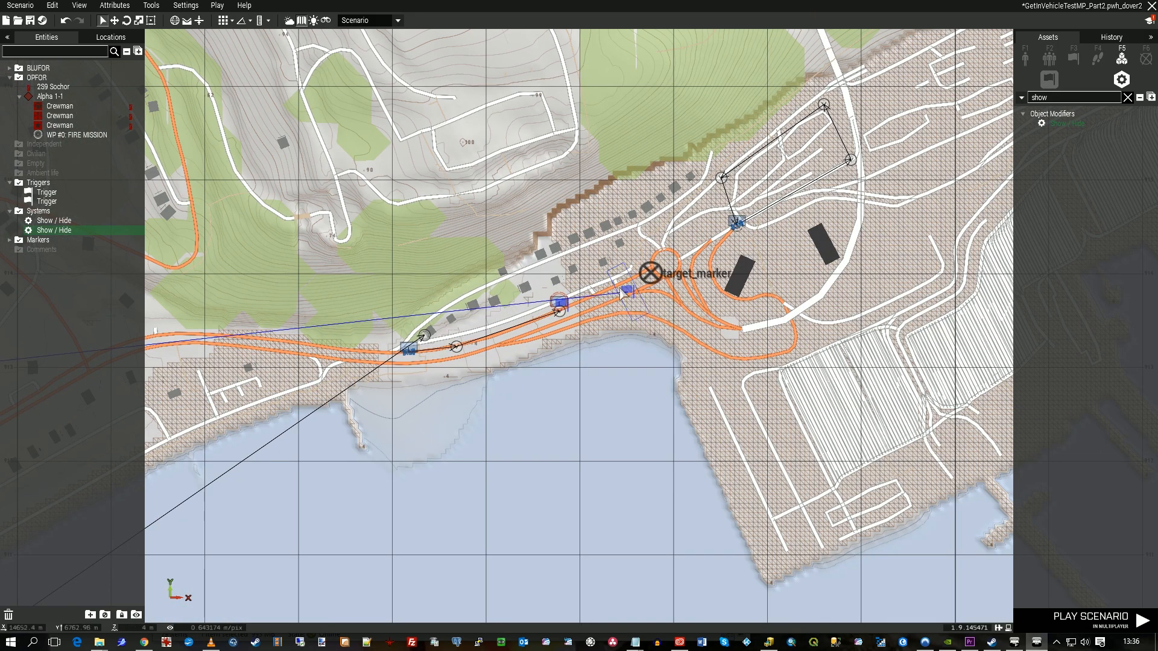
# - Examine the sync lines between both Show / Hide modules, the 2S9 Sochor and the trigger, plus the fire mission target
pyautogui.scroll(-3, 621, 392)
pyautogui.scroll(-3, 624, 396)
pyautogui.scroll(3, 605, 401)
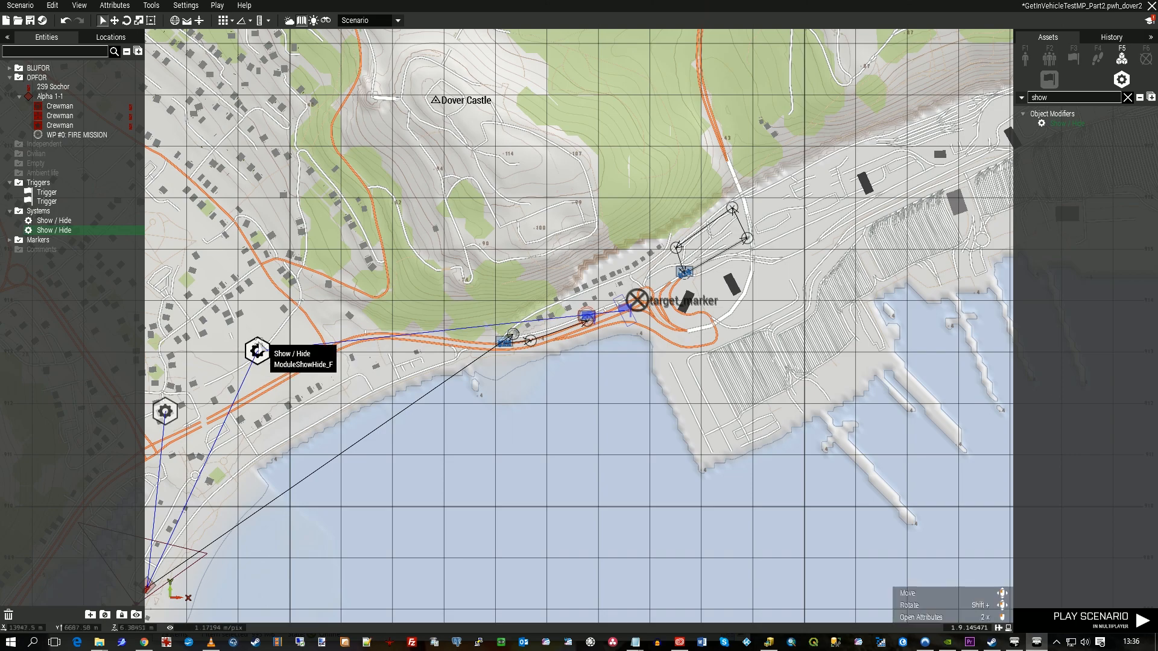
pyautogui.scroll(-1, 318, 428)
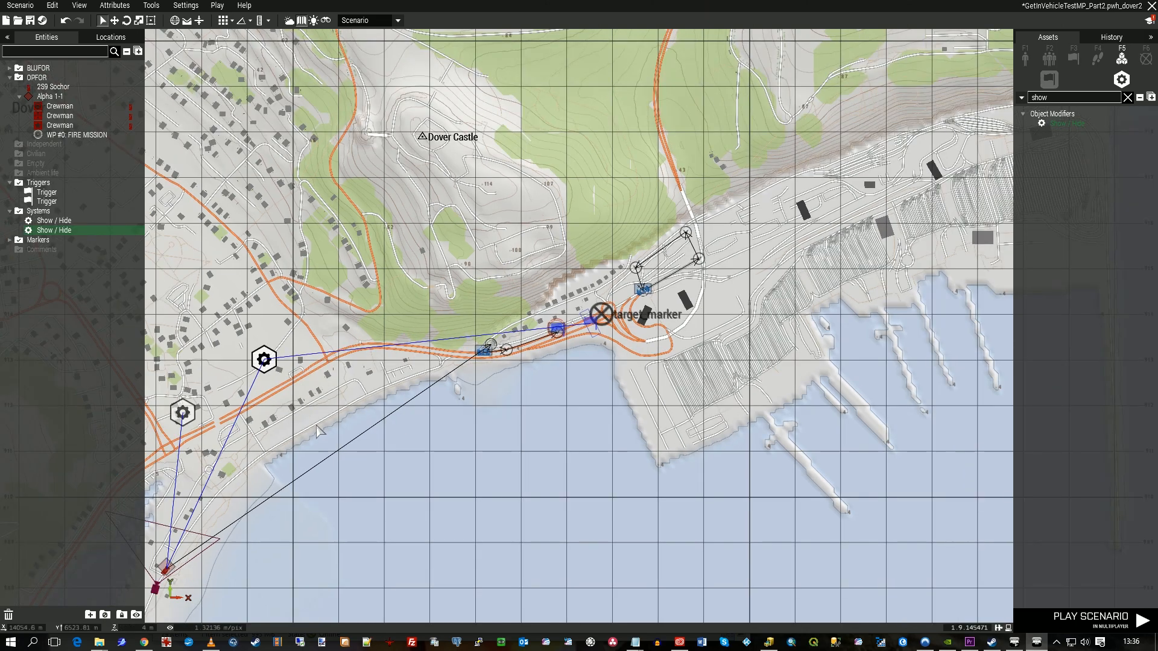
pyautogui.click(380, 301)
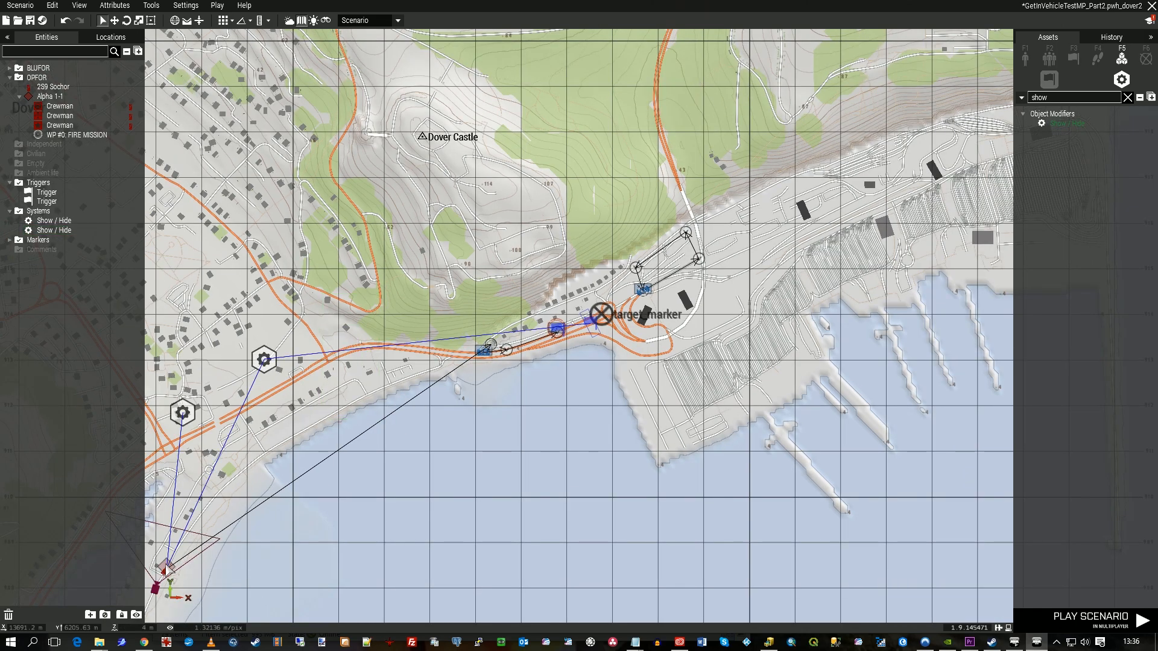
pyautogui.scroll(5, 492, 347)
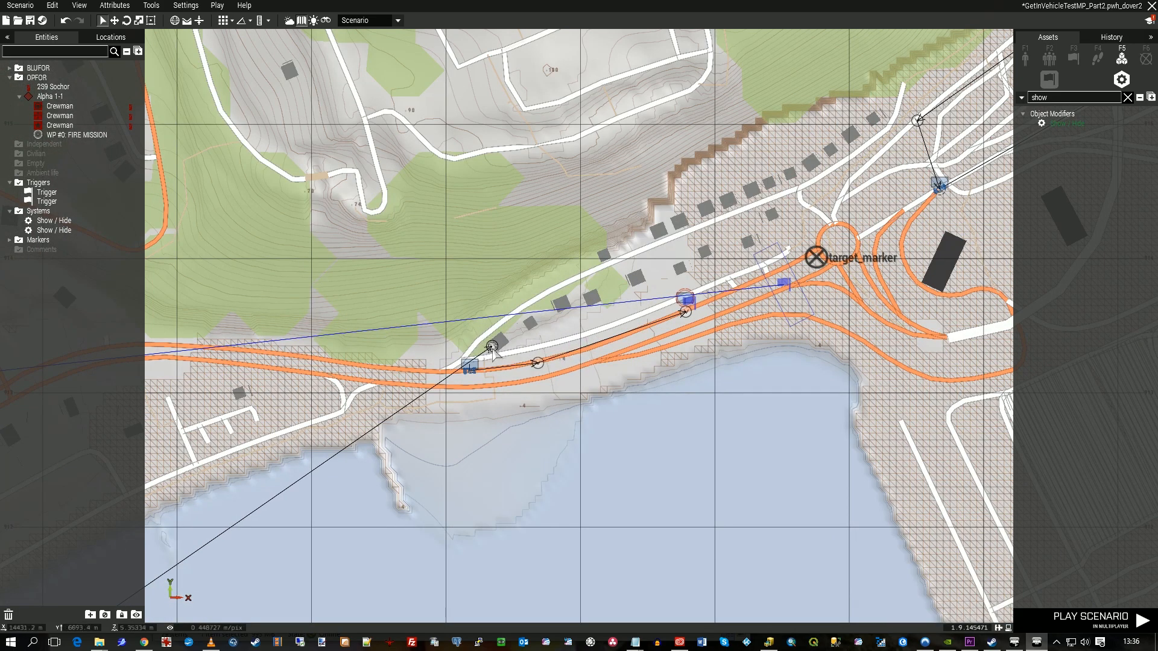
pyautogui.scroll(-3, 585, 399)
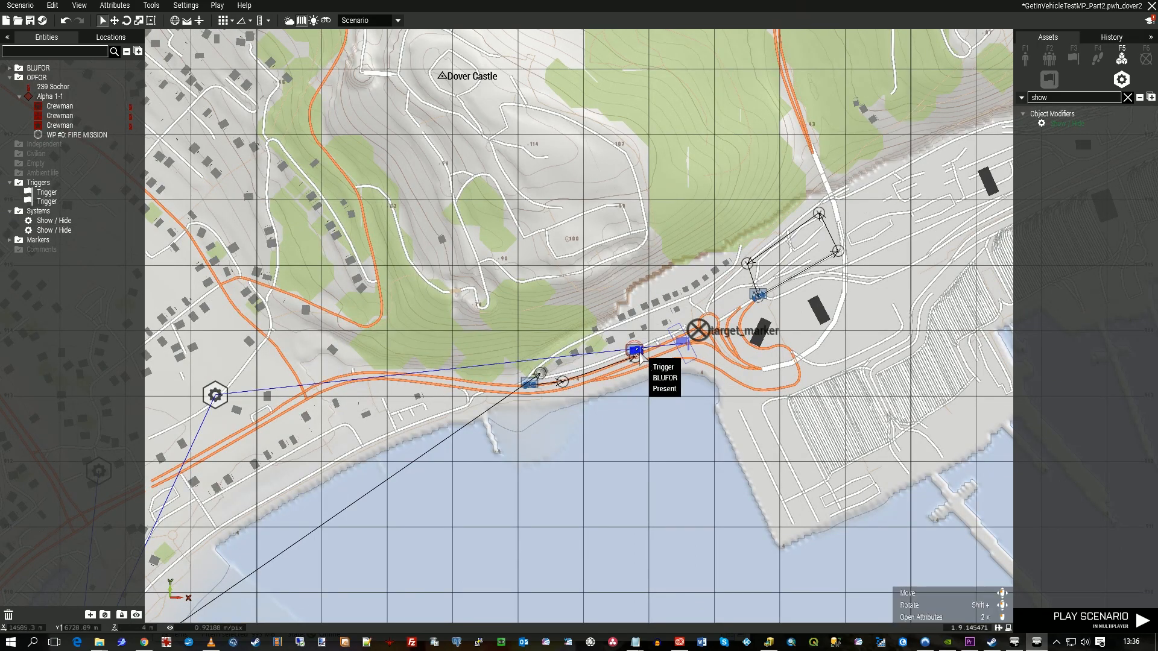
# - Save the scenario and start it in multiplayer, continuing through role assignment and the briefing map into the mission
pyautogui.click(31, 22)
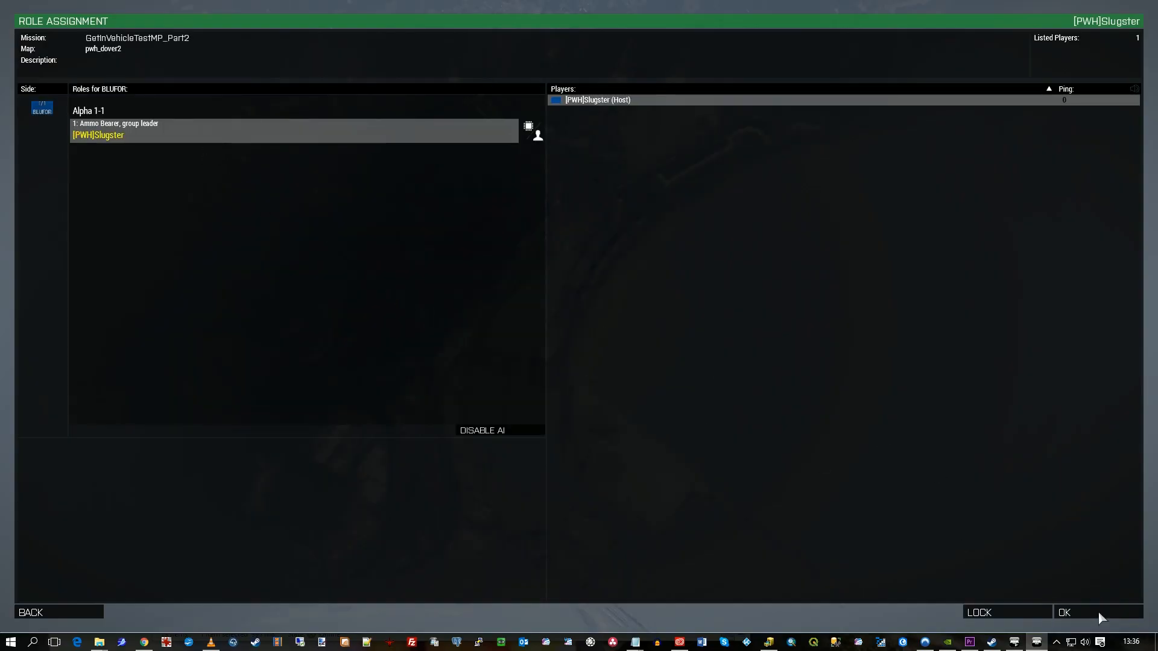
pyautogui.click(1098, 613)
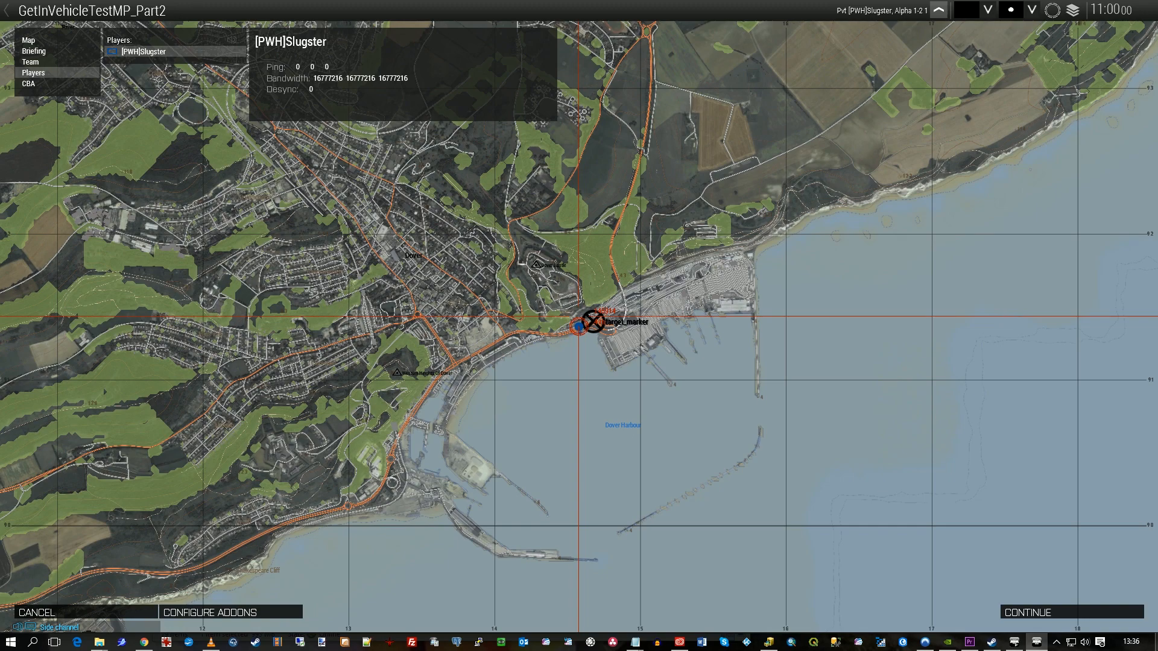
pyautogui.click(1070, 613)
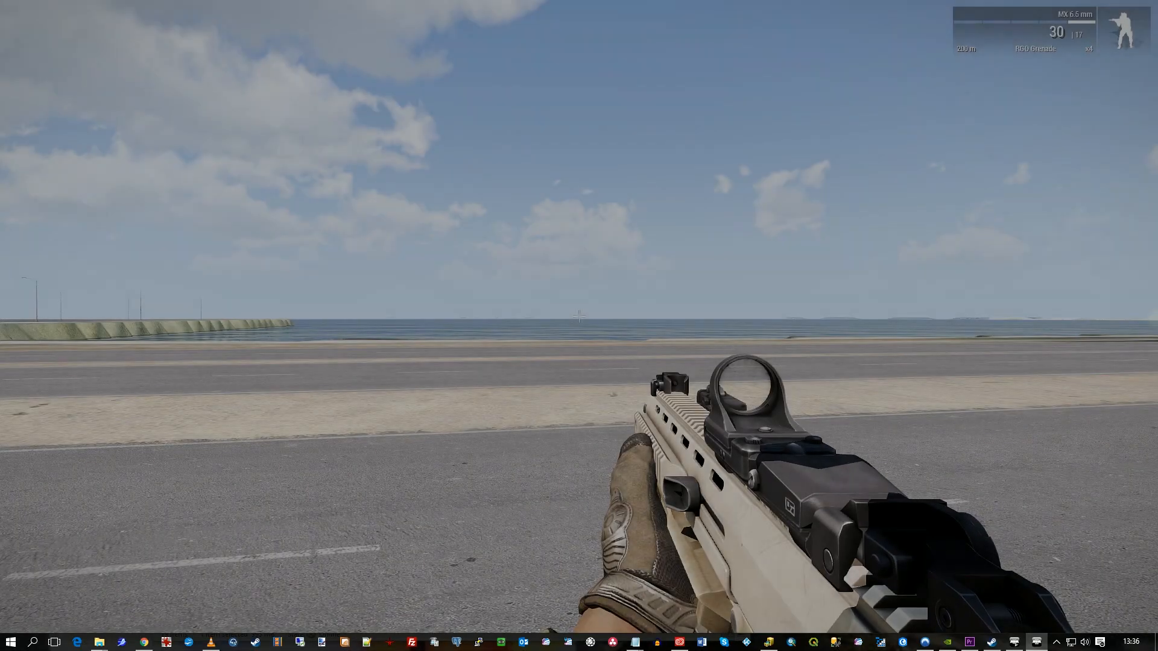
# - Walk along the coastal road to the approaching Prowler (HMG) and board it as a passenger
pyautogui.press('KP_Add')
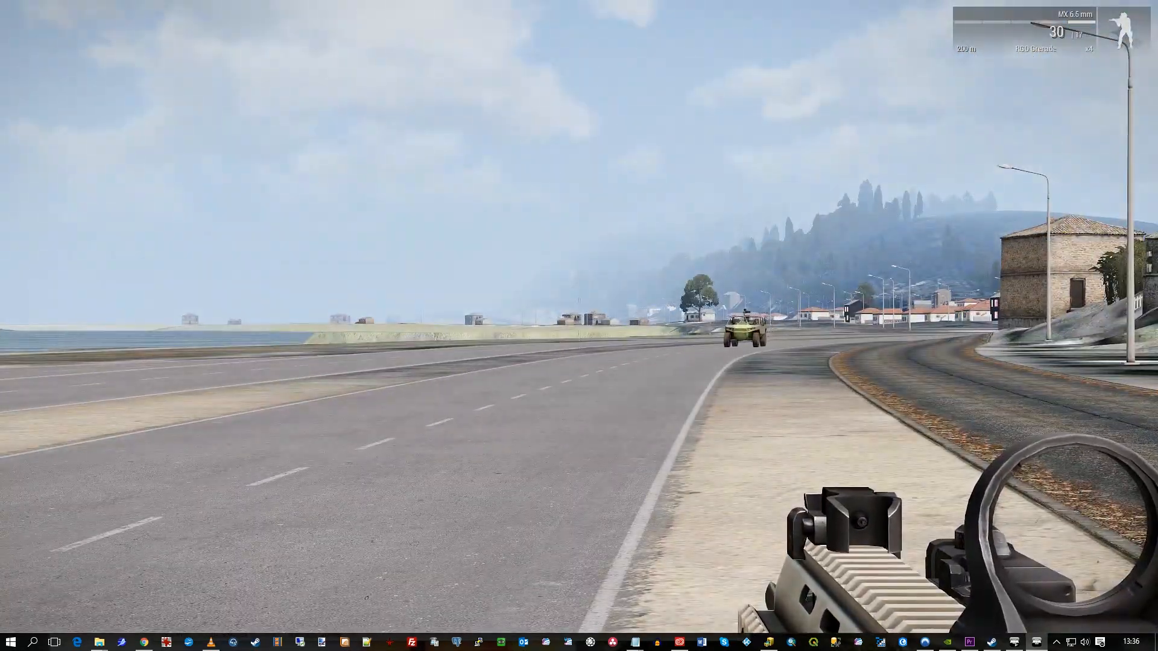
pyautogui.press('d')
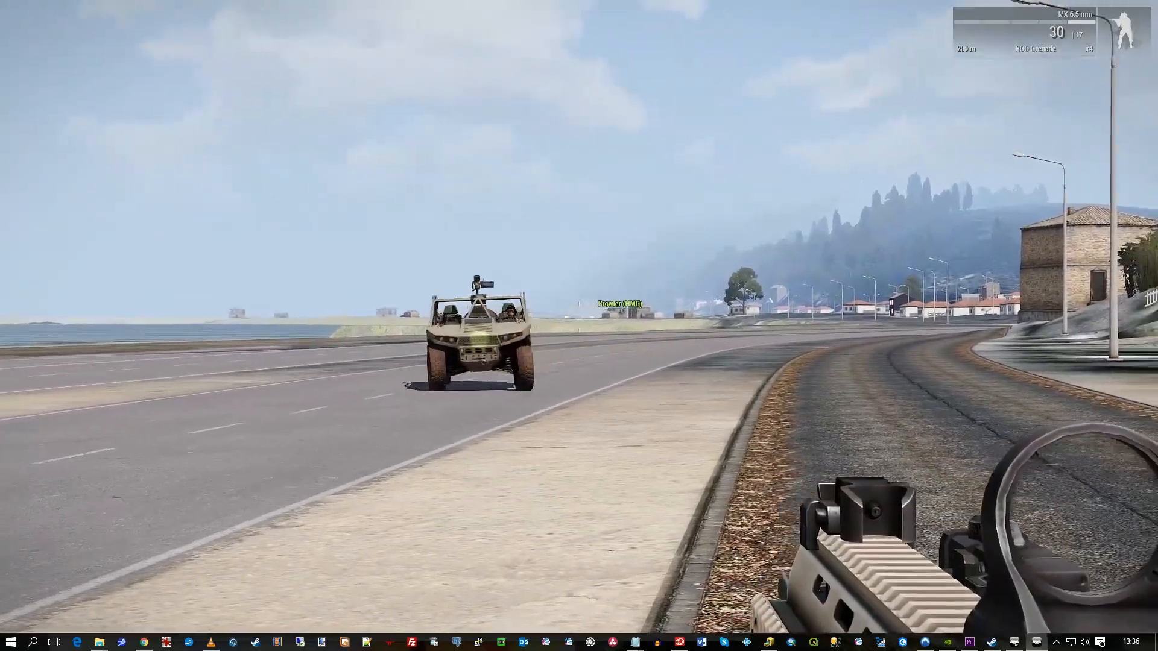
pyautogui.hotkey('shift', 'w')
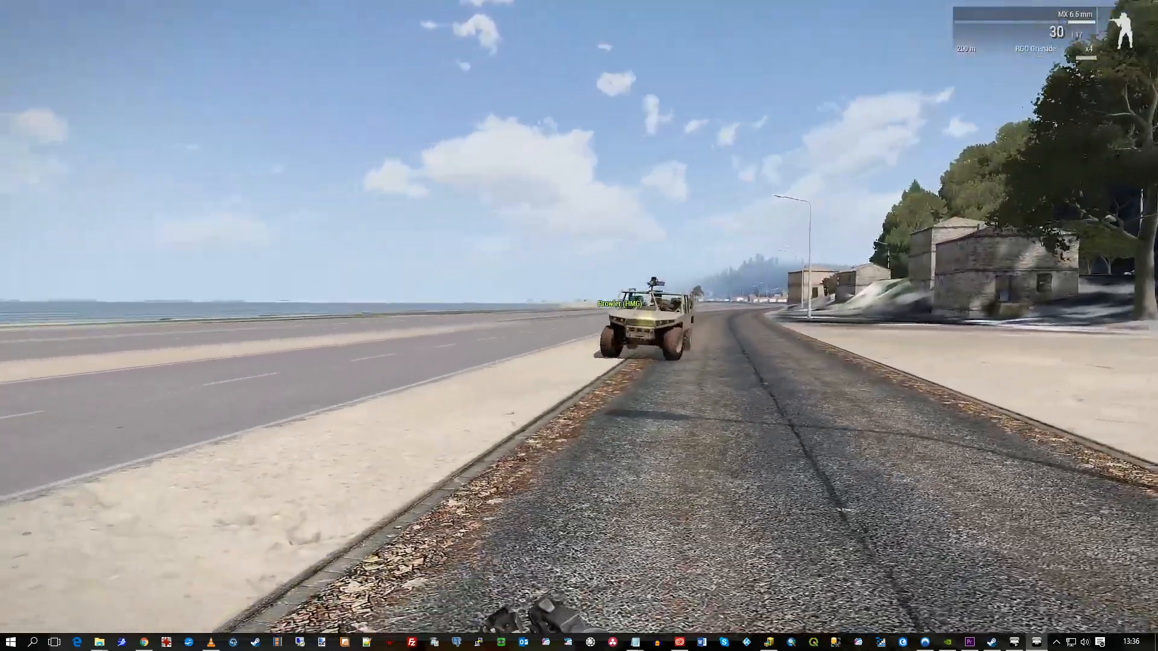
pyautogui.press('w')
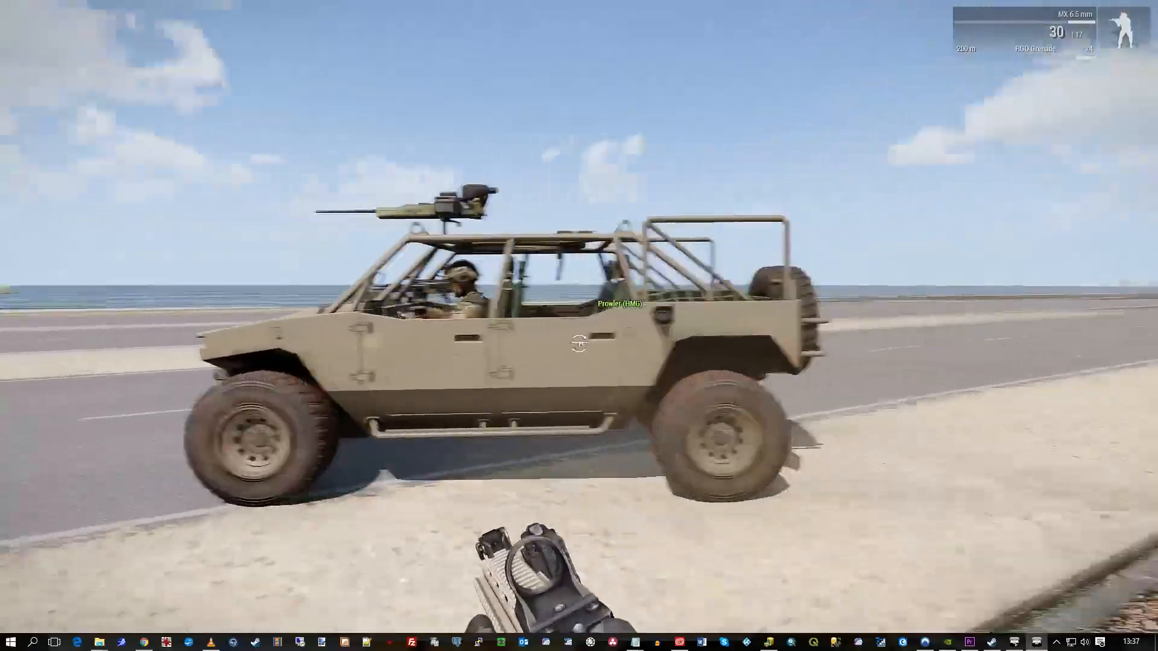
pyautogui.press('w')
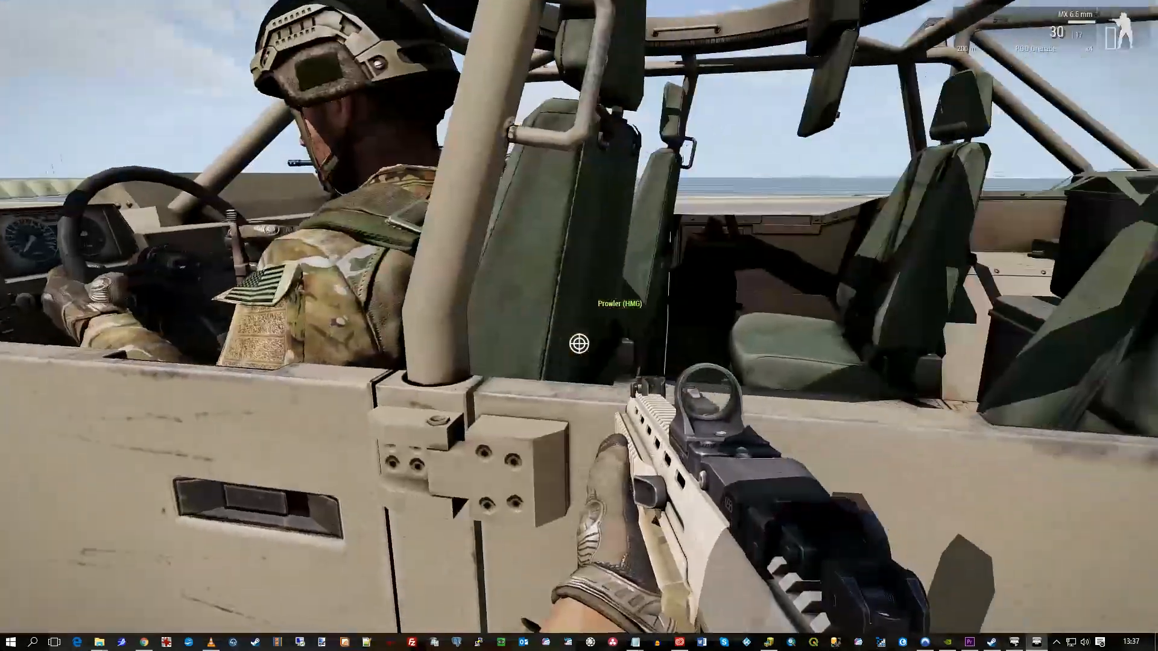
pyautogui.scroll(-1, 579, 344)
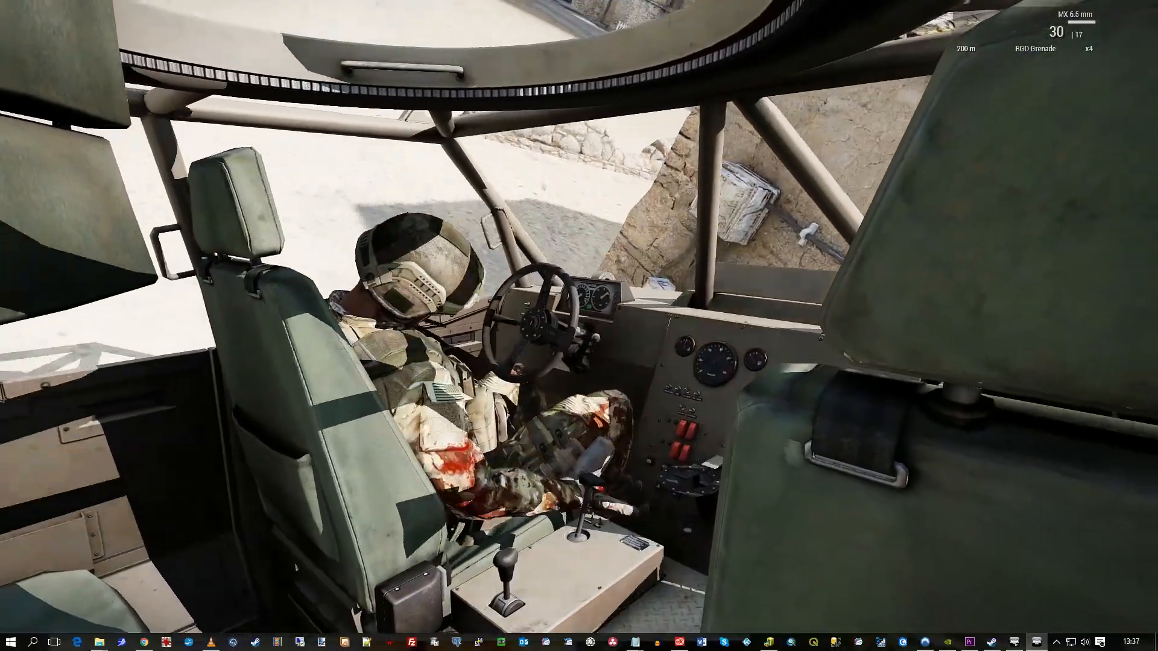
# - Get out of the crashed Prowler and move around it across the sand to face the coastal road
pyautogui.press('Return')
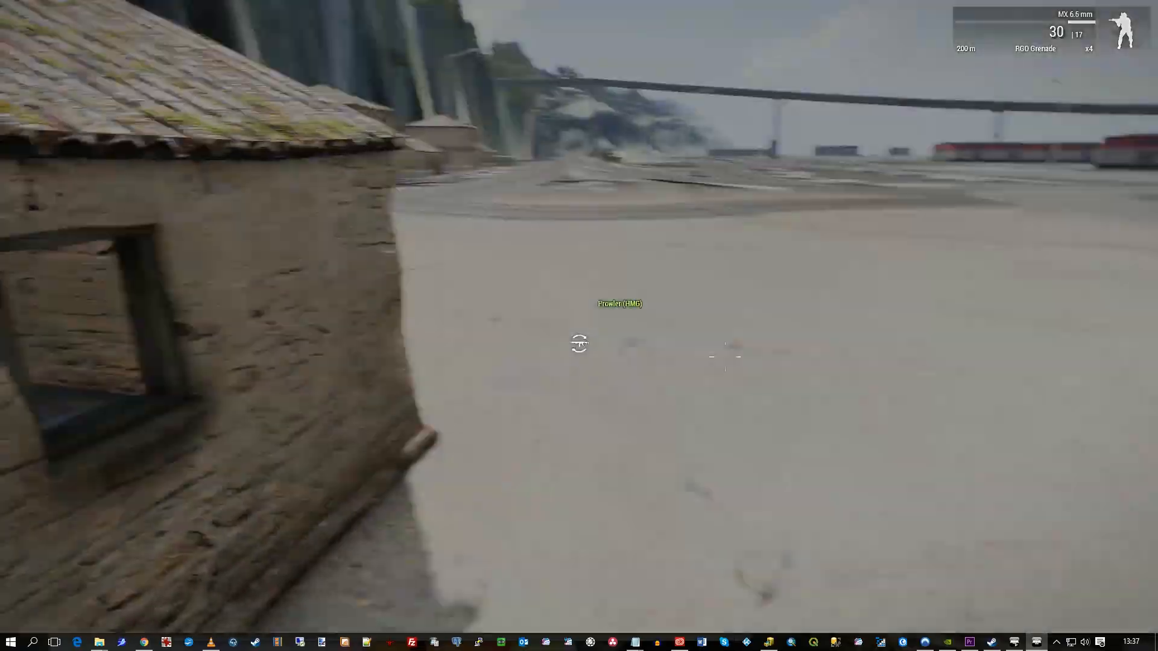
pyautogui.press('w')
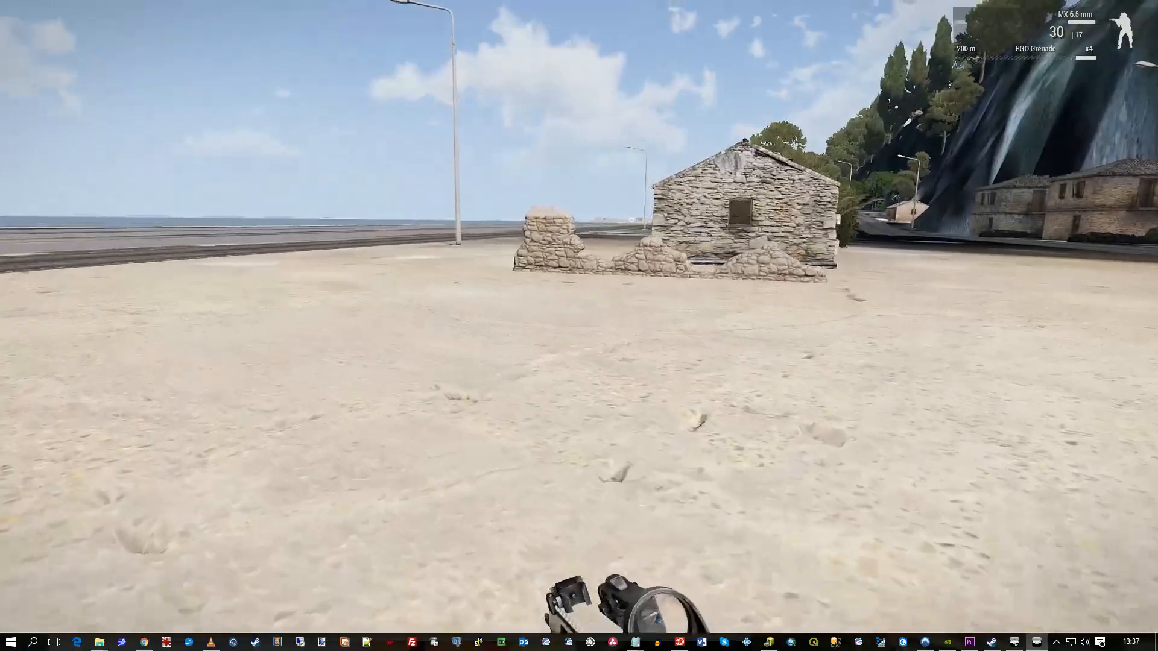
pyautogui.press('s')
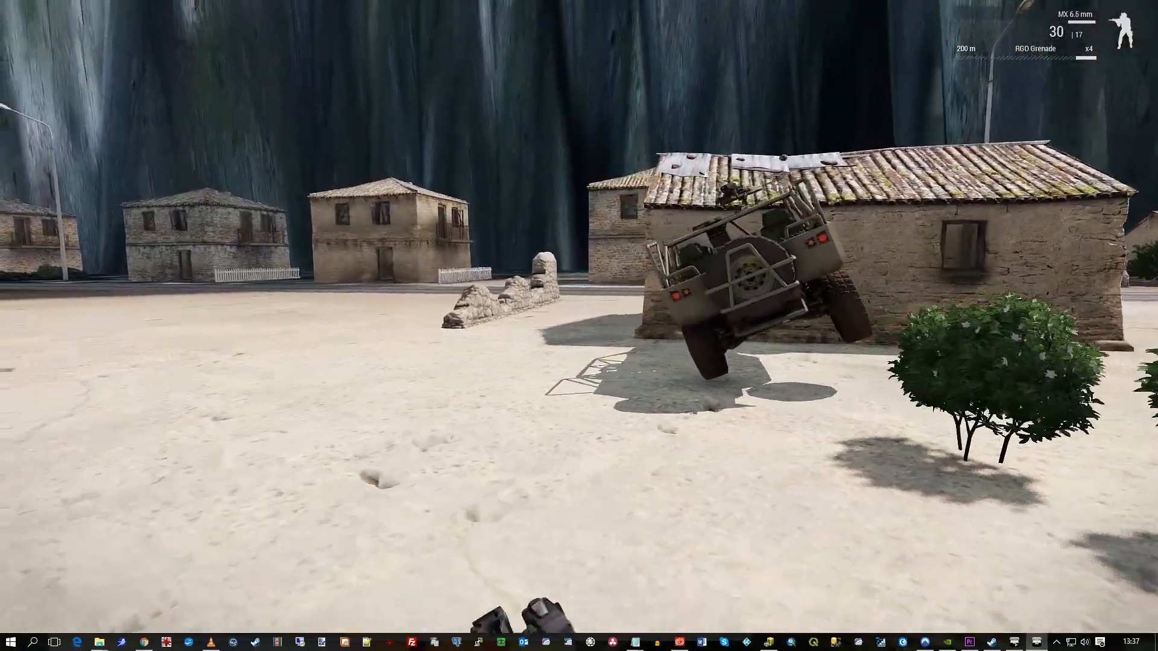
pyautogui.press('a')
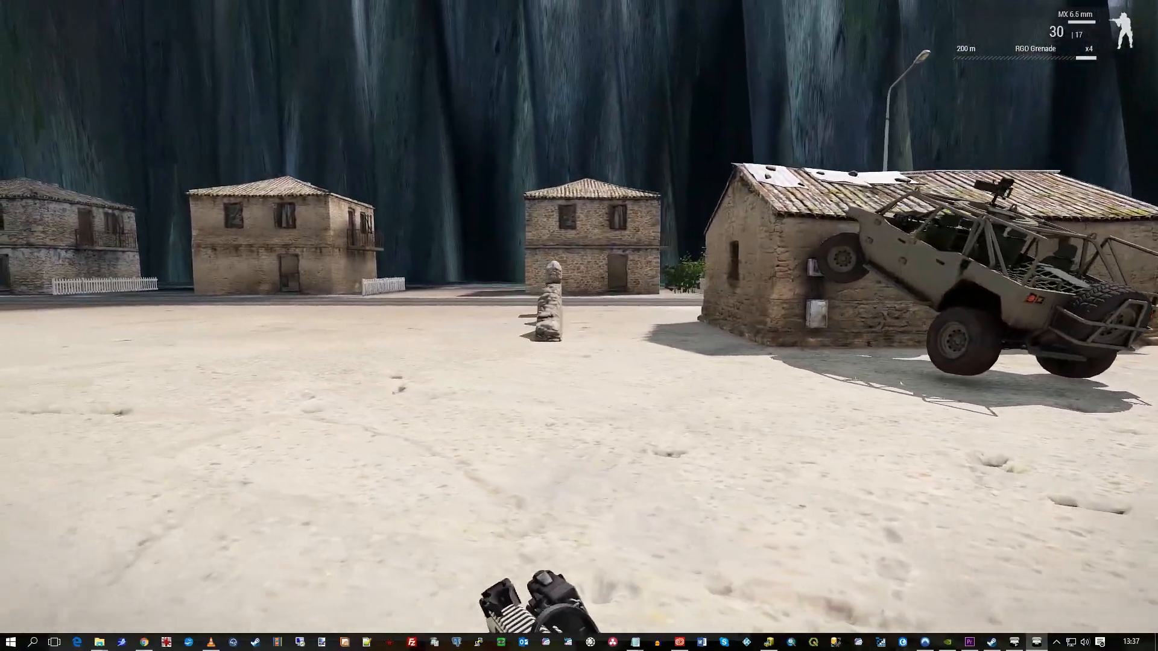
pyautogui.press('w')
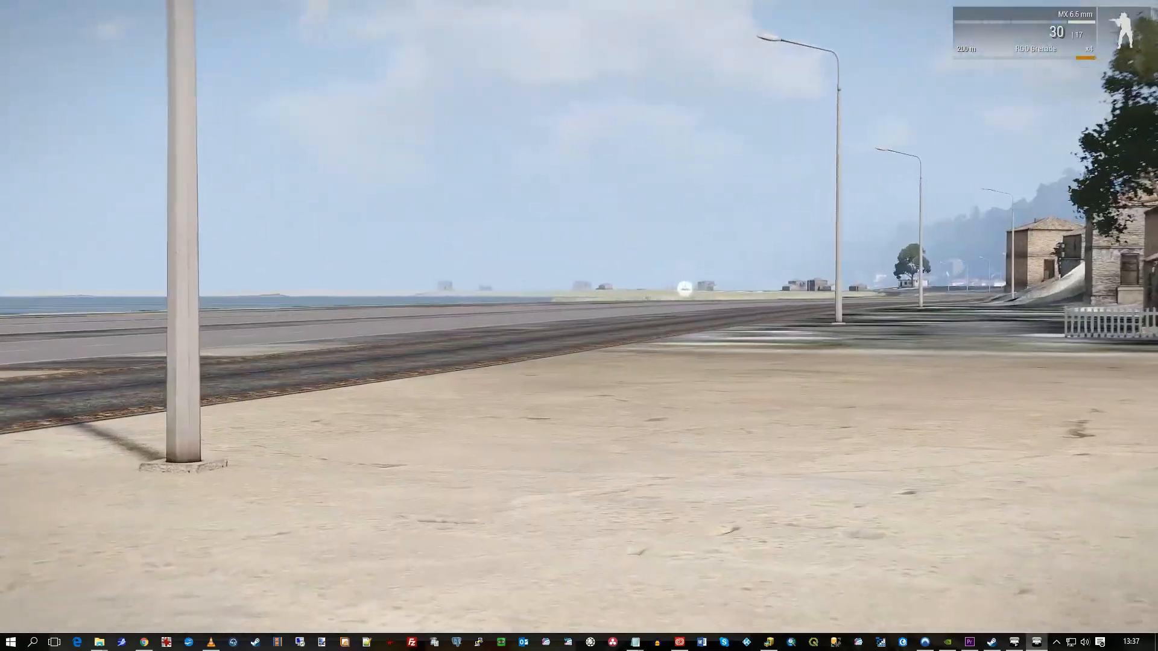
# - Cross the coastal road on foot to the sandy strip beside the sea and face along the shoreline
pyautogui.press('w')
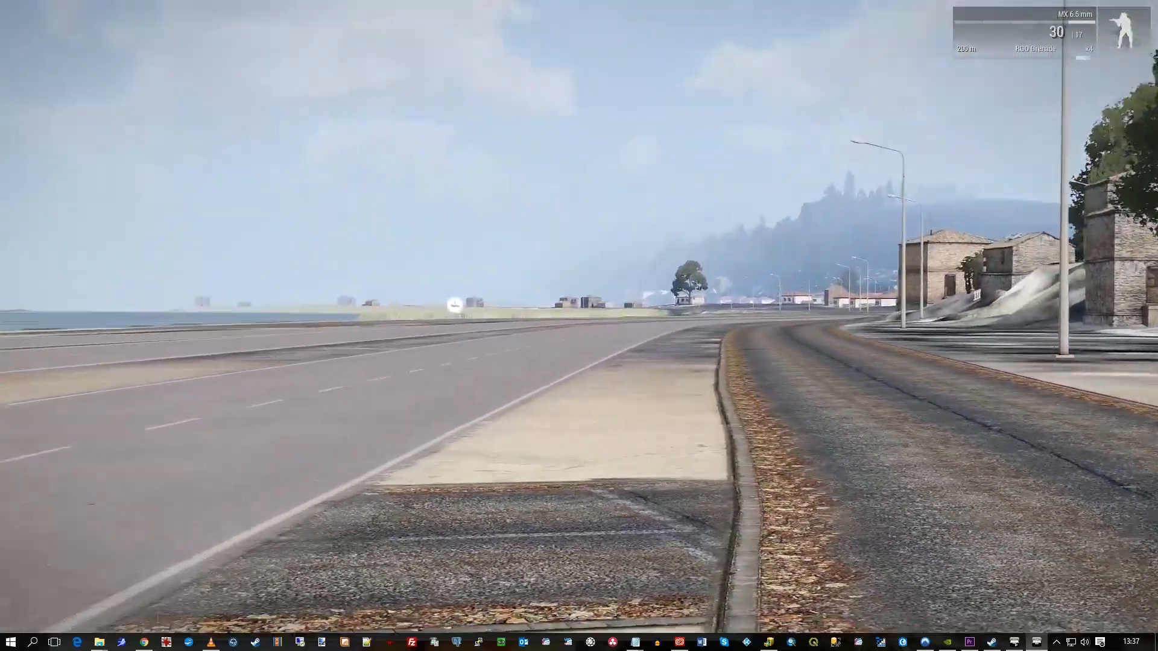
pyautogui.press('w')
pyautogui.press('a')
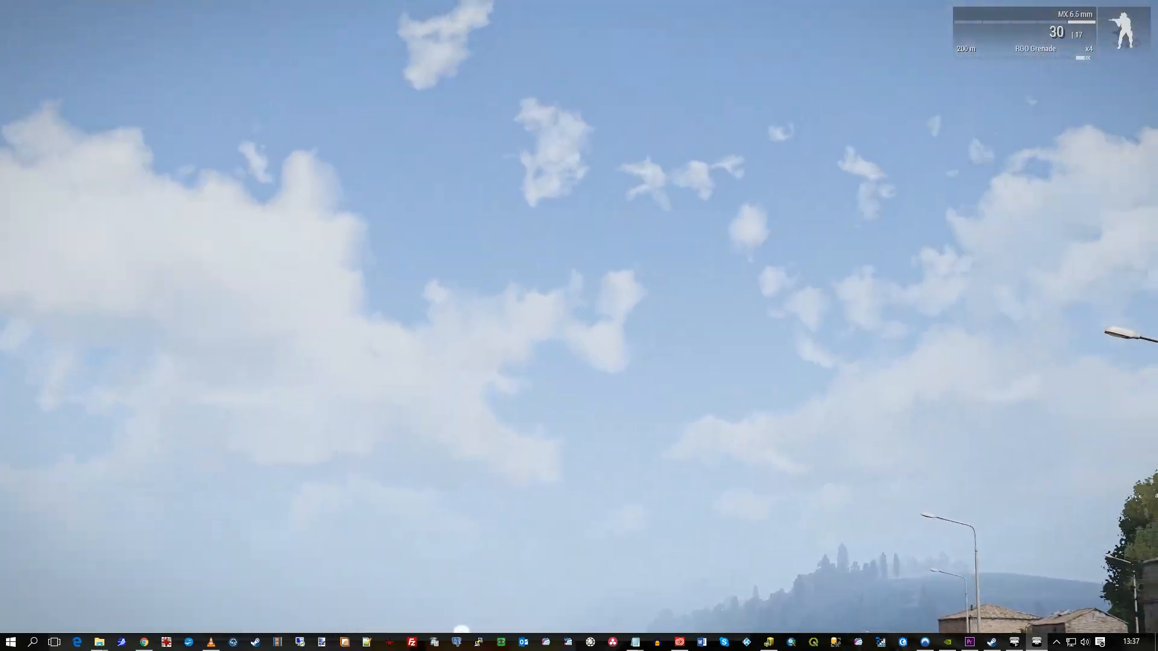
pyautogui.press('a')
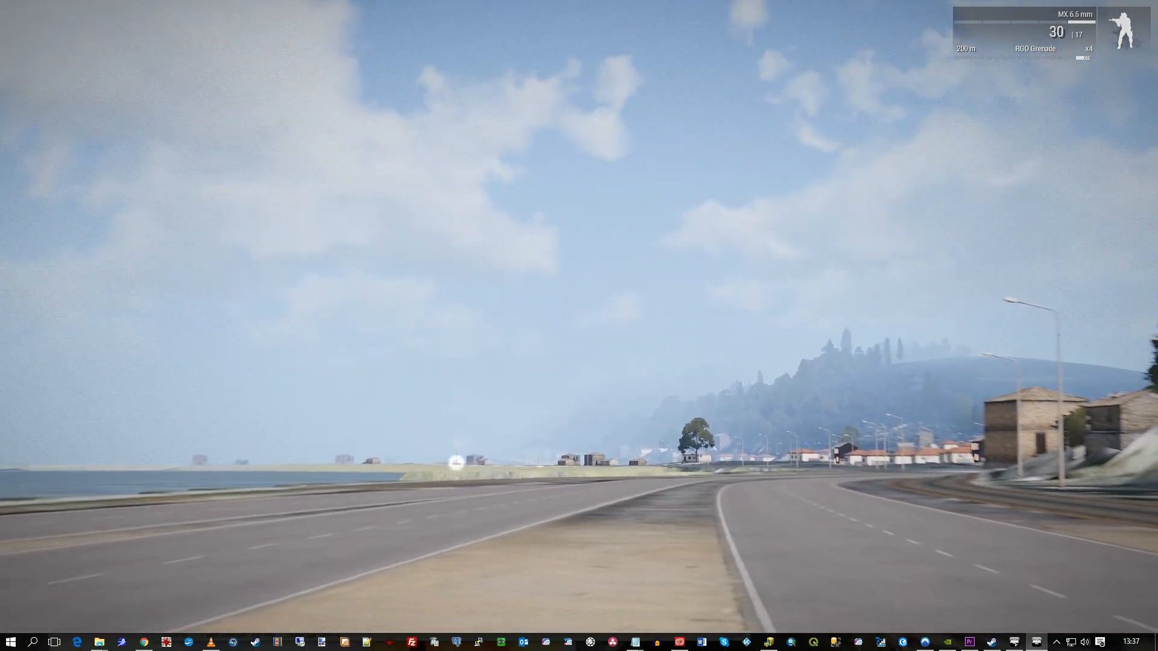
pyautogui.press('a')
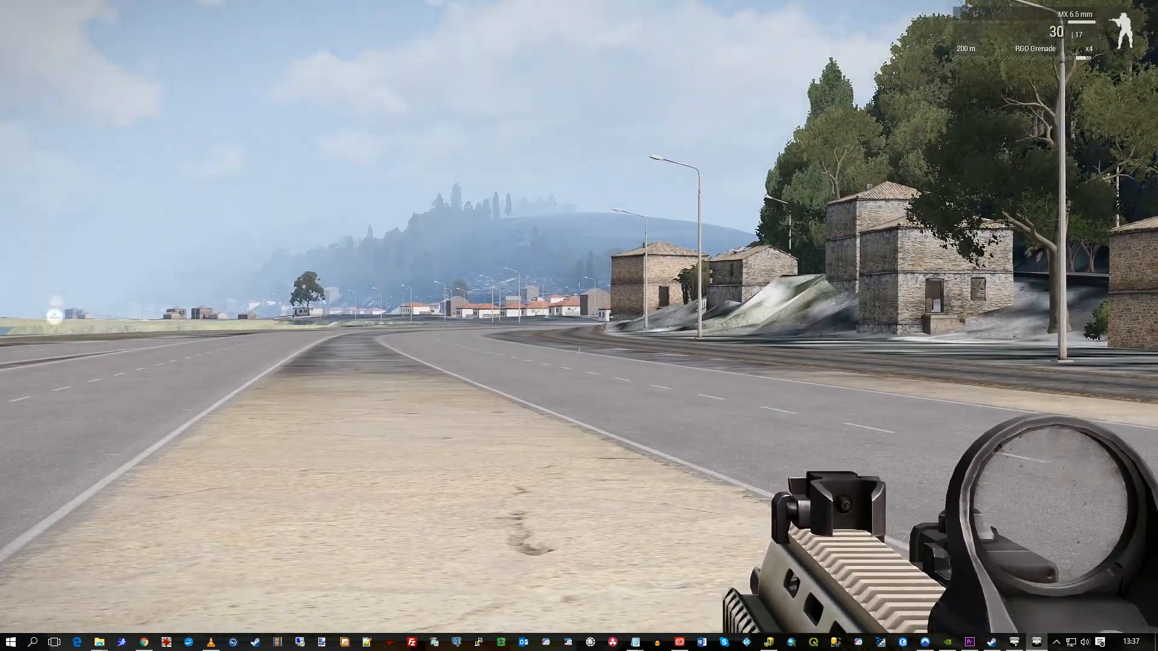
pyautogui.press('a')
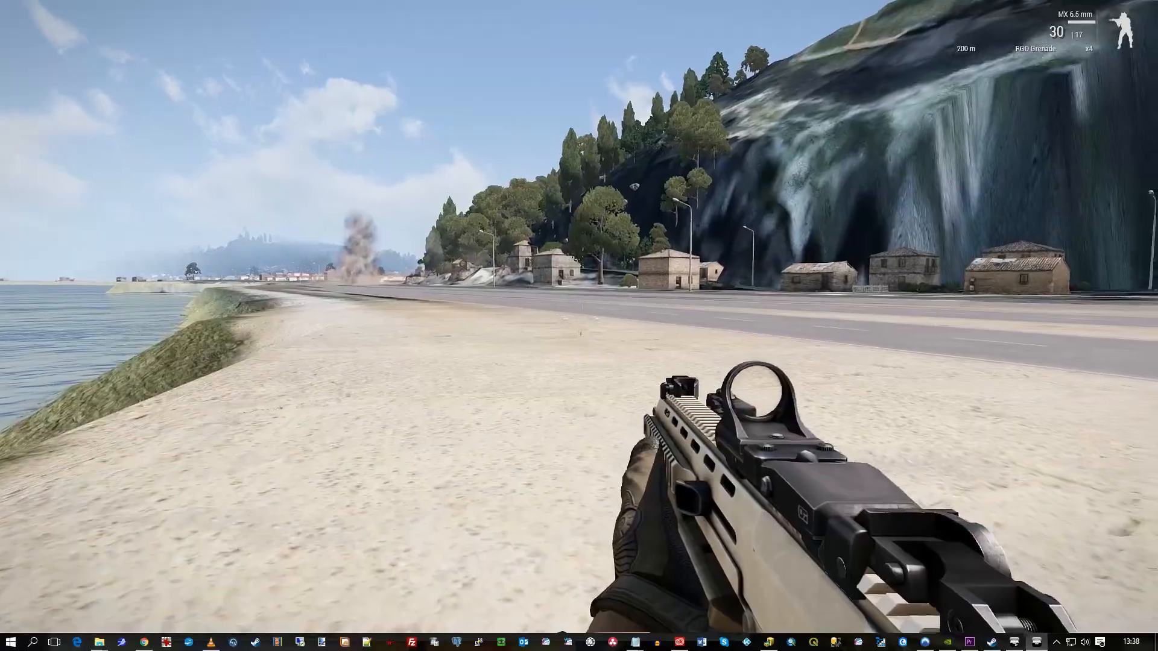
# - Examine the positions of the 2S9 Sochor, target_marker and Hunter GMG on the mission map and return to the first-person view
pyautogui.press('m')
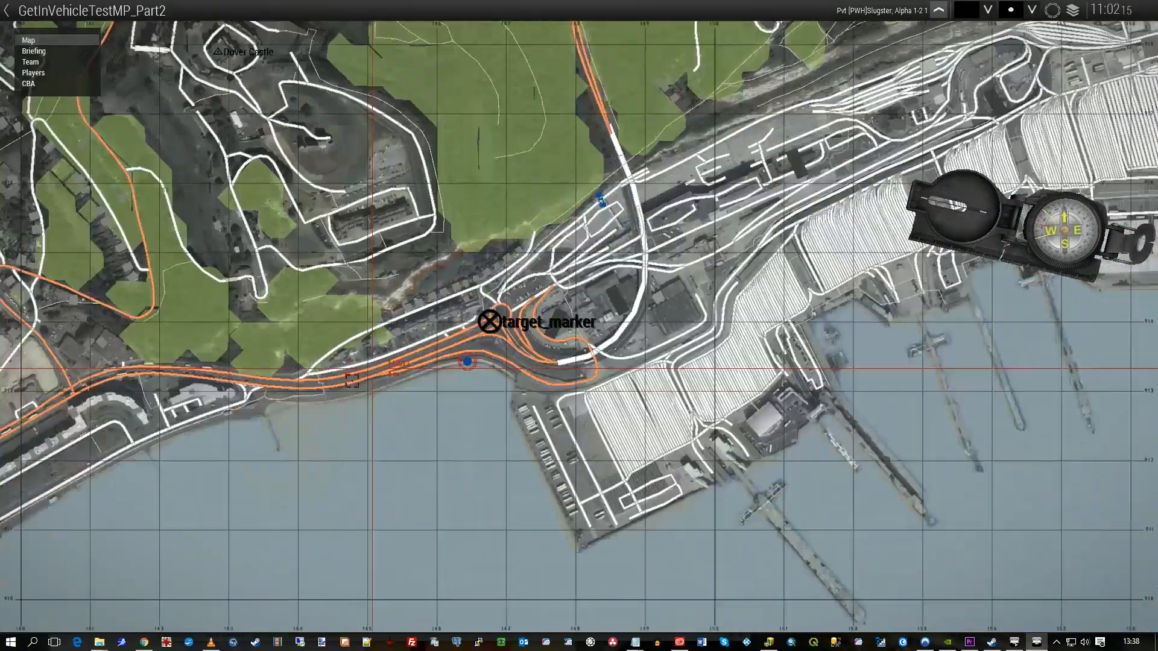
pyautogui.scroll(-5, 352, 381)
pyautogui.moveTo(135, 499); pyautogui.dragTo(336, 394, button='right')
pyautogui.scroll(5, 335, 403)
pyautogui.scroll(-3, 337, 407)
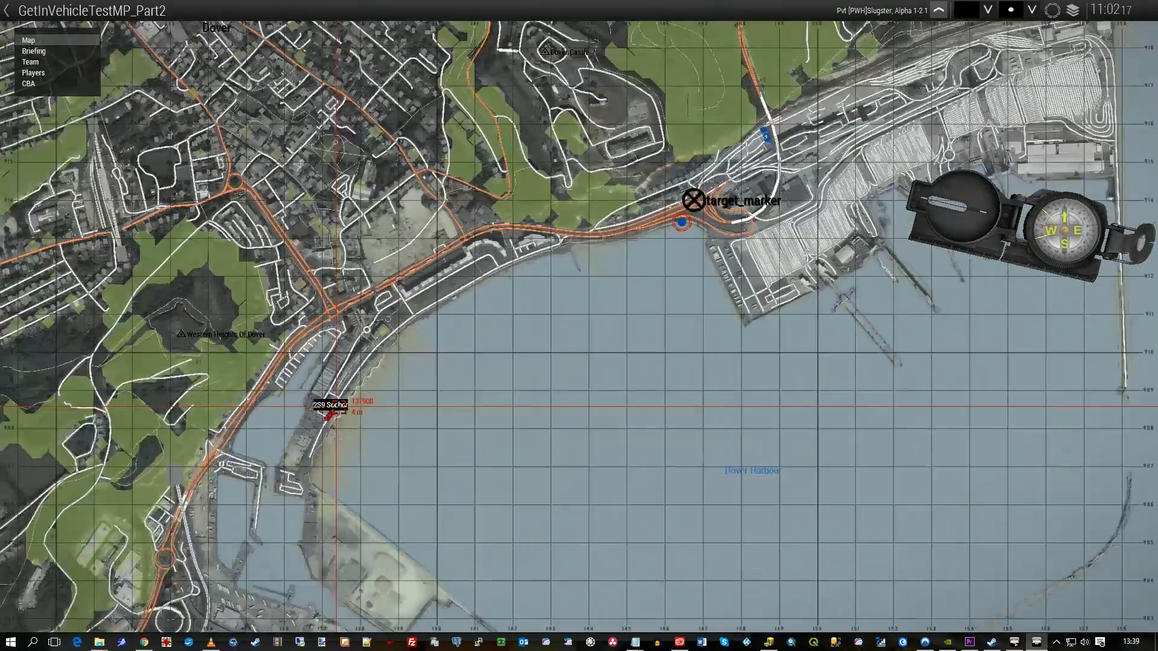
pyautogui.scroll(-2, 337, 407)
pyautogui.scroll(5, 556, 259)
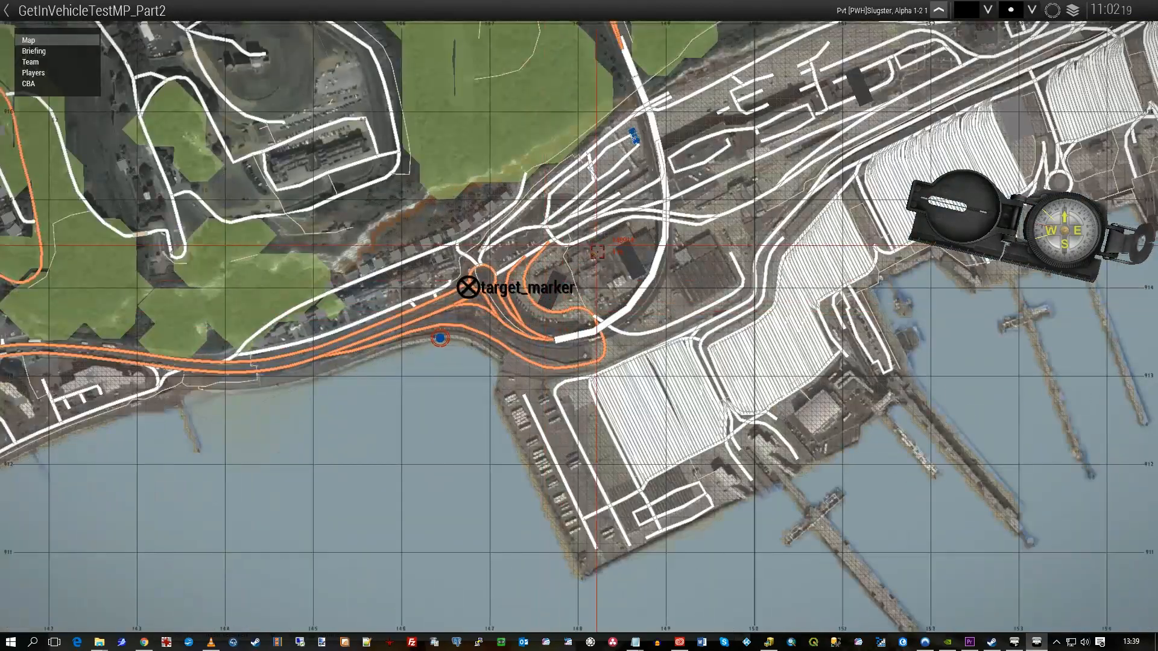
pyautogui.moveTo(597, 248); pyautogui.dragTo(589, 271, button='right')
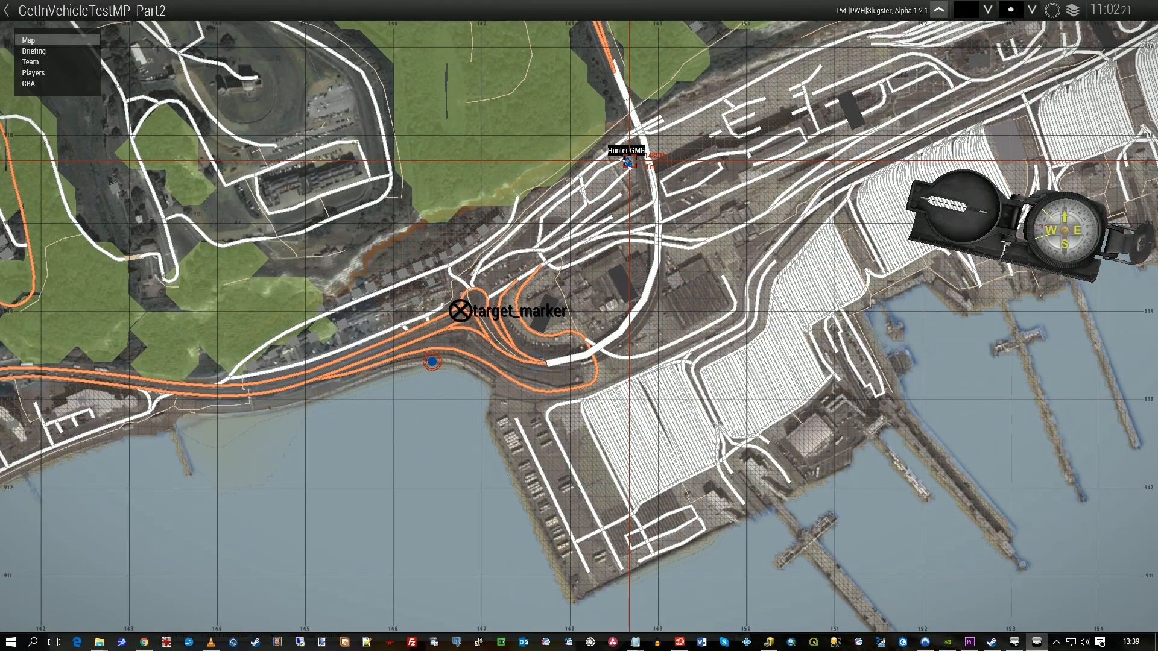
pyautogui.press('m')
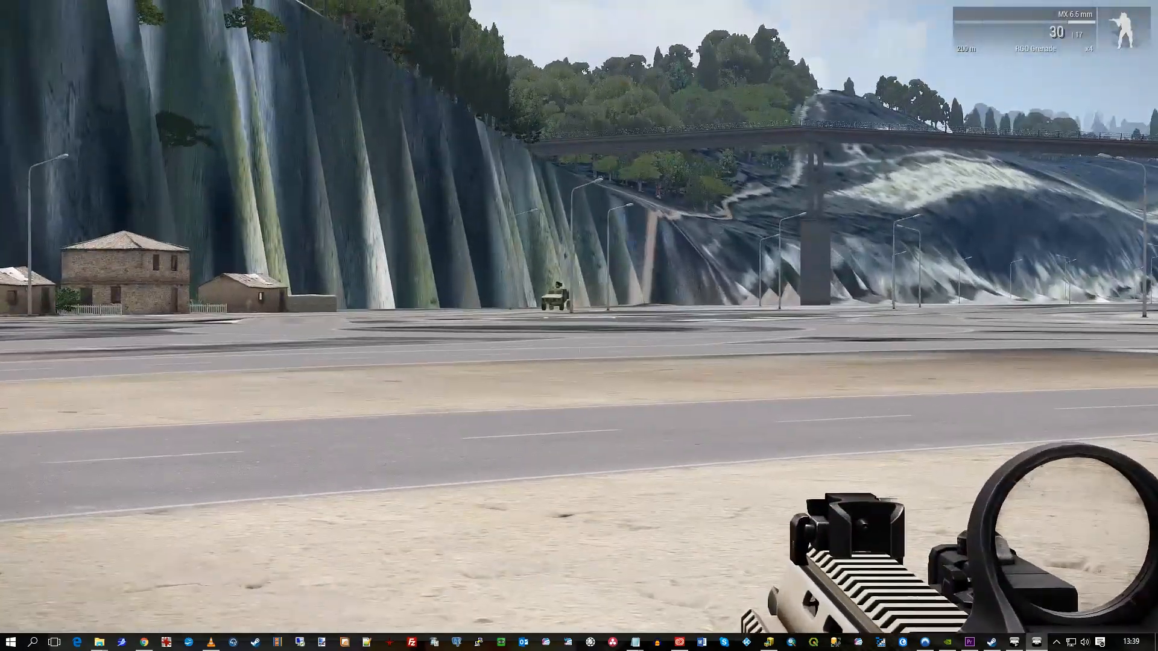